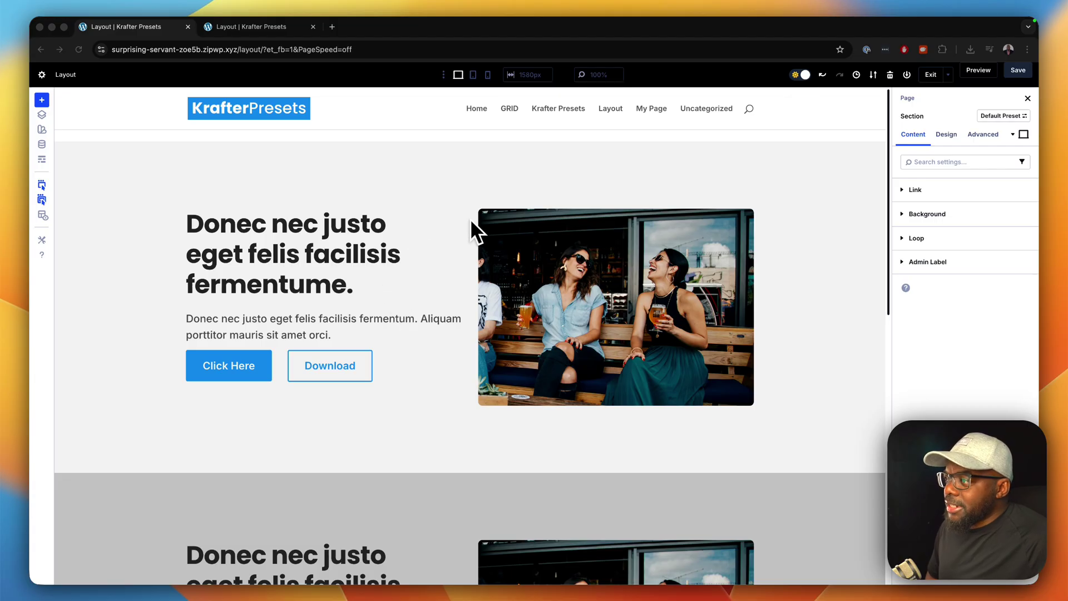
# - In the page preview, narrow the responsive viewport to about tablet width
pyautogui.scroll(-5, 407, 390)
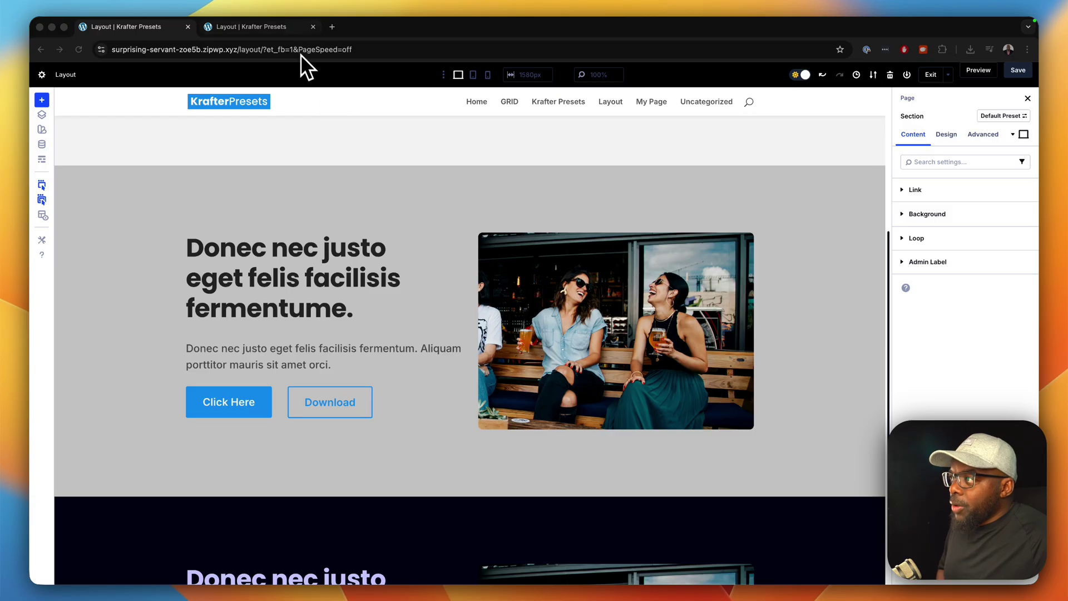
pyautogui.click(293, 34)
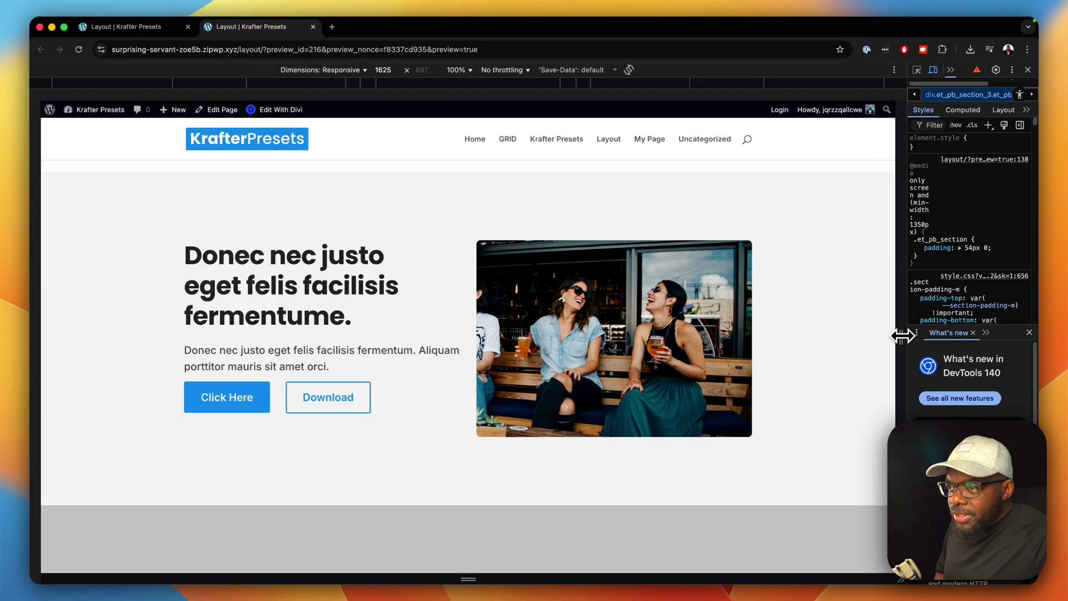
pyautogui.moveTo(901, 337); pyautogui.dragTo(740, 337)
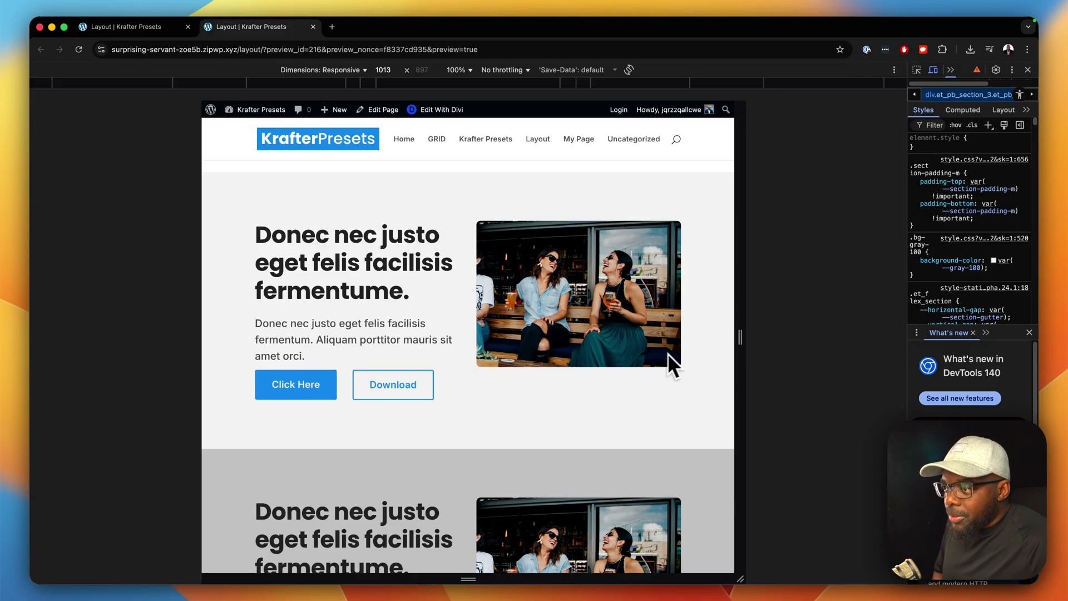
pyautogui.moveTo(740, 338)
pyautogui.mouseDown()
pyautogui.moveTo(711, 341)
pyautogui.moveTo(737, 341)
pyautogui.mouseUp()
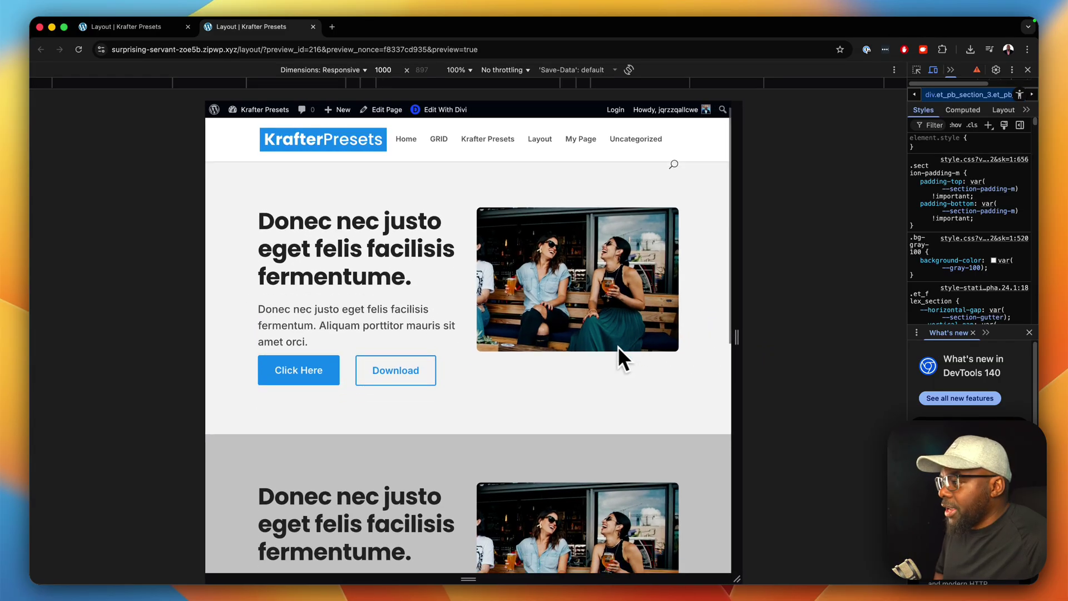
pyautogui.scroll(-3, 587, 345)
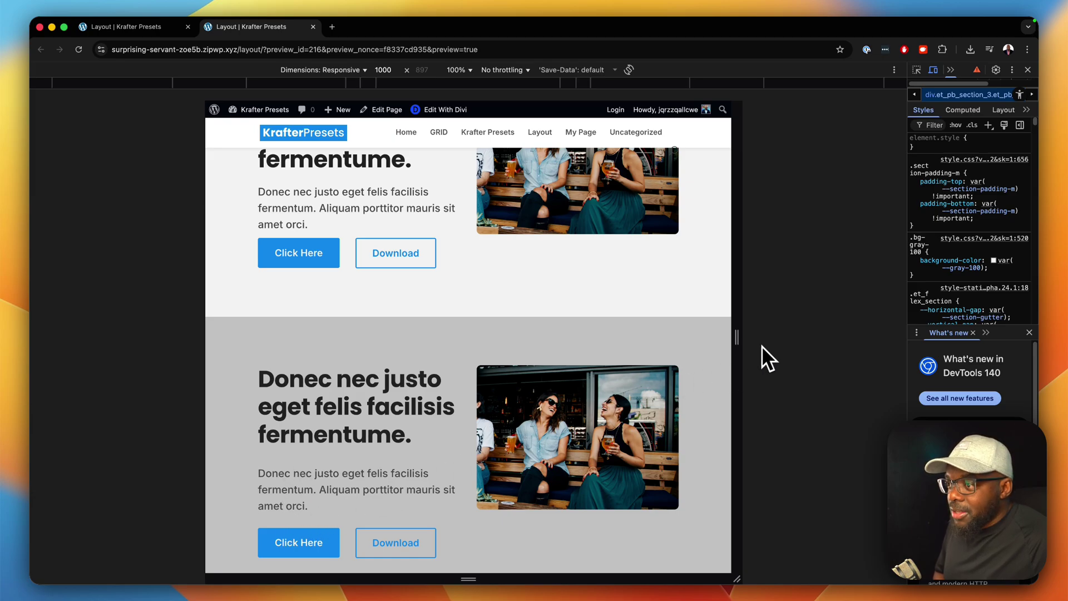
# - Shrink the preview to phone width, then widen it back to 1625 px
pyautogui.moveTo(749, 339); pyautogui.dragTo(628, 335)
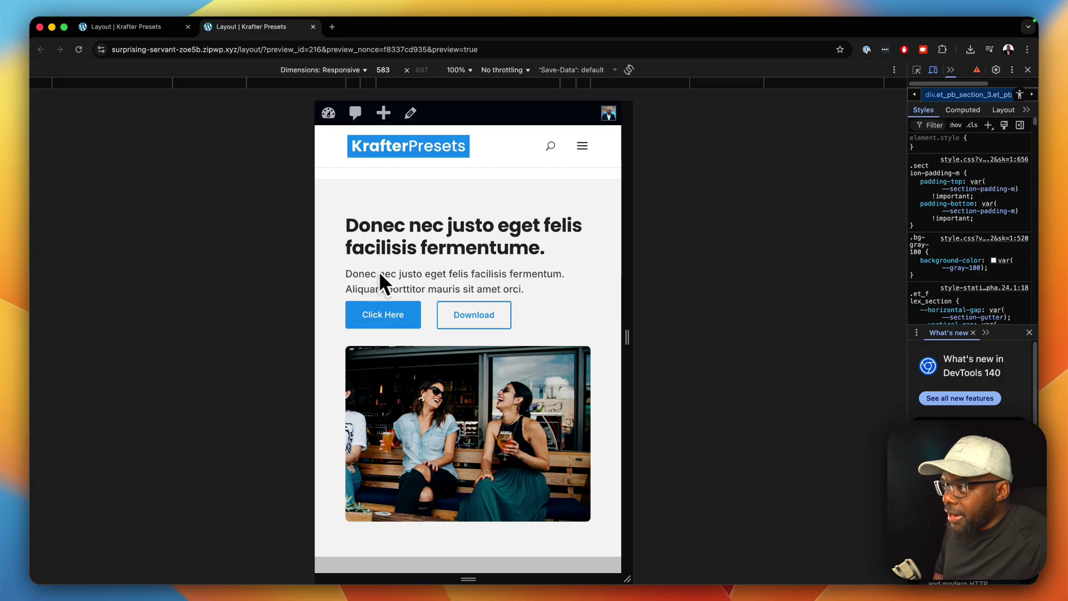
pyautogui.scroll(-5, 445, 311)
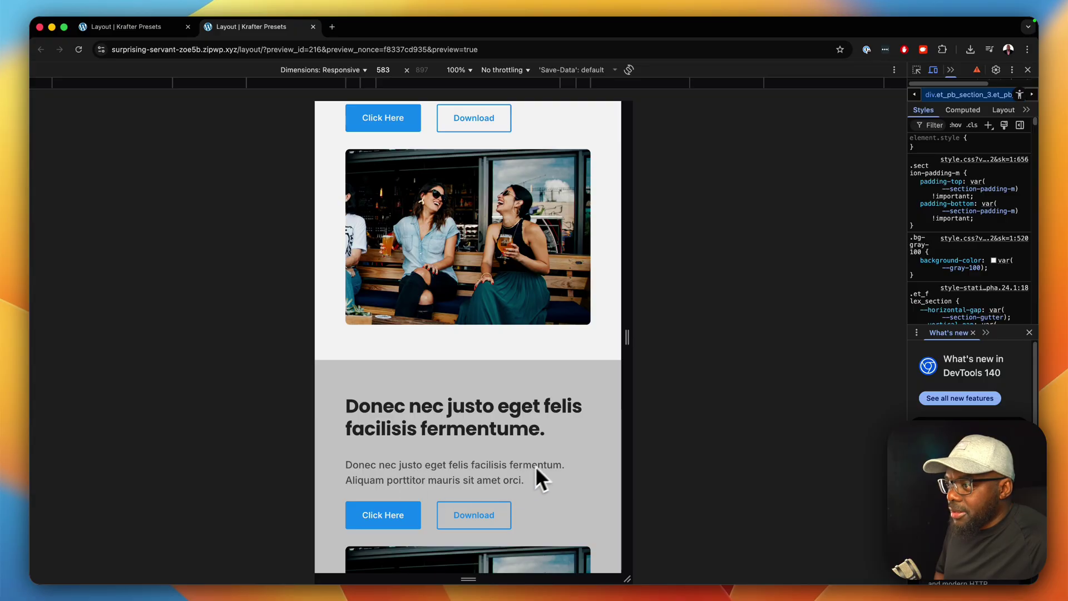
pyautogui.moveTo(626, 341); pyautogui.dragTo(981, 348)
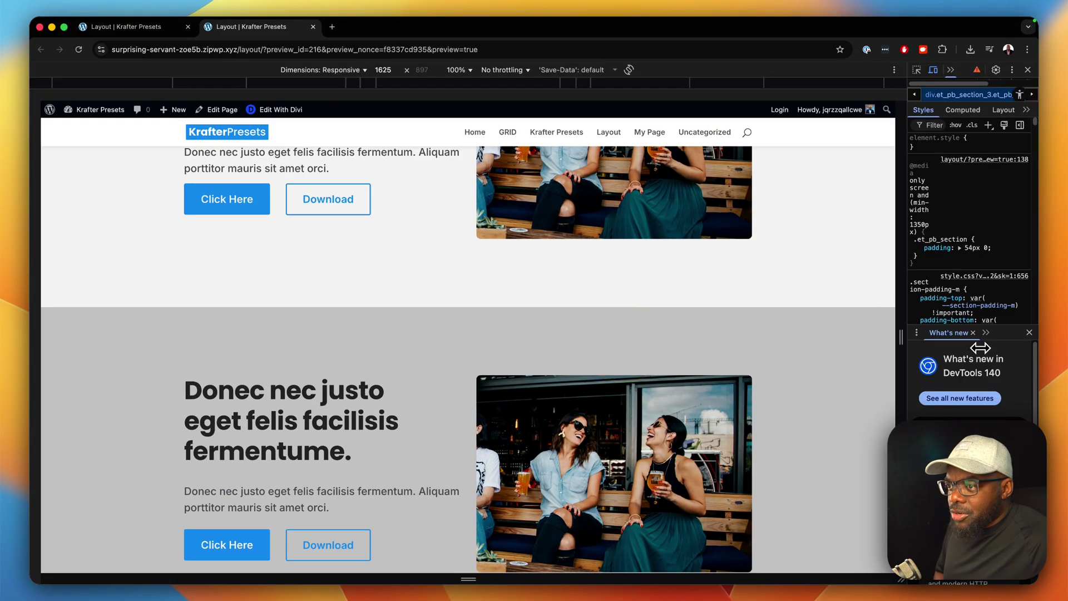
pyautogui.scroll(-1, 779, 392)
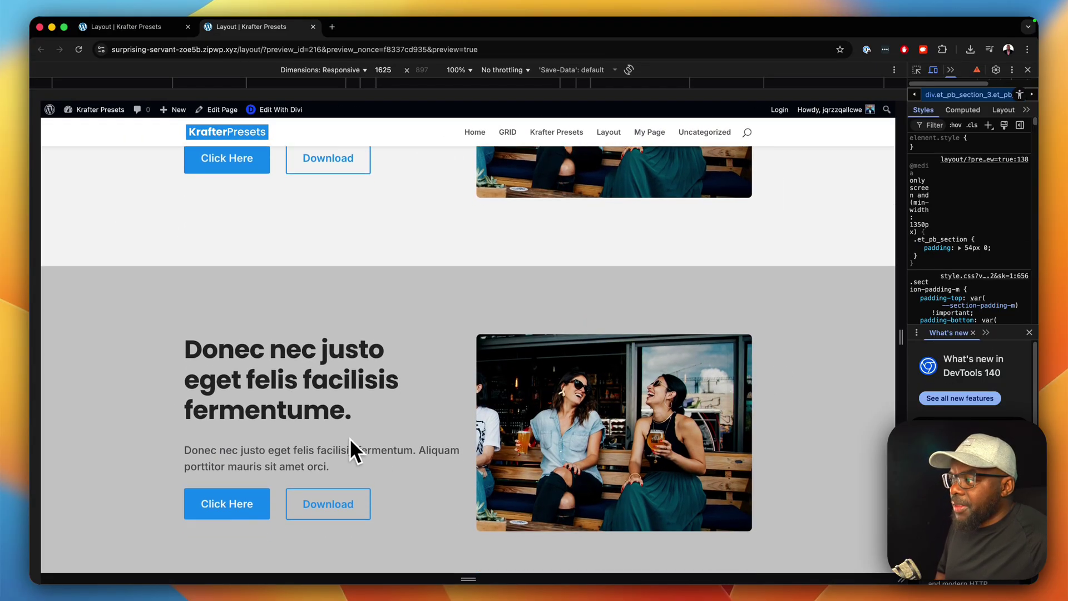
pyautogui.scroll(5, 410, 406)
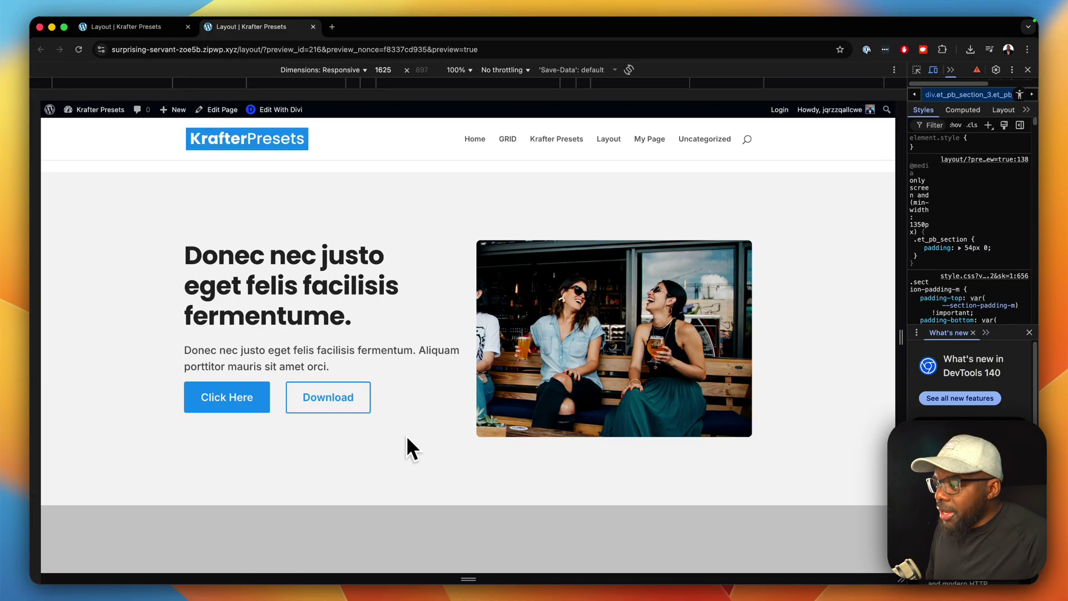
pyautogui.scroll(-1, 393, 509)
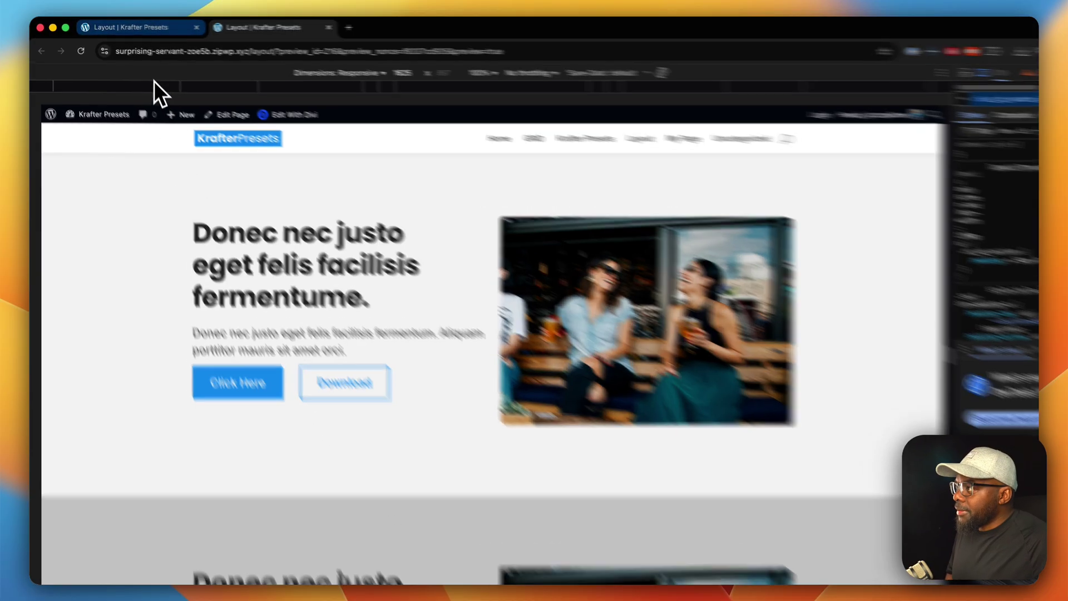
# - Back in the visual builder, review the Numbers variables in the Variable Manager, then close it
pyautogui.click(136, 27)
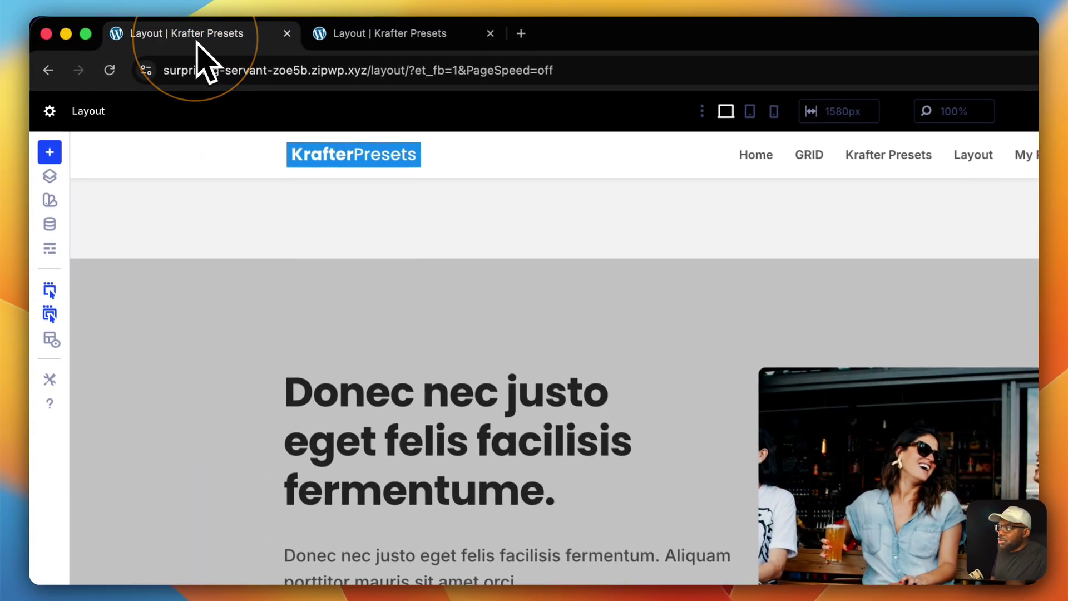
pyautogui.click(49, 225)
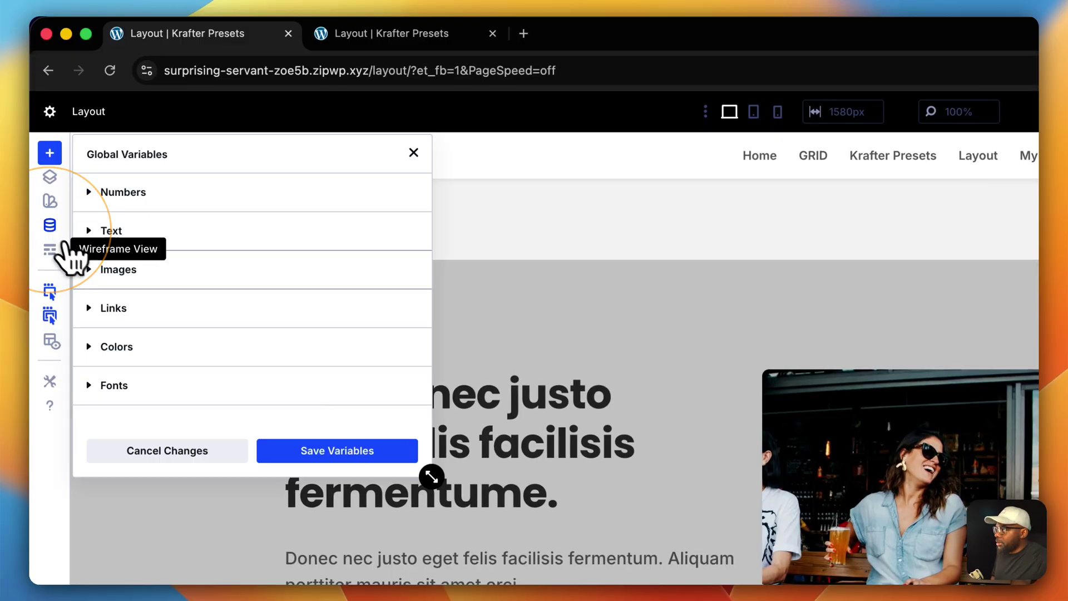
pyautogui.click(145, 193)
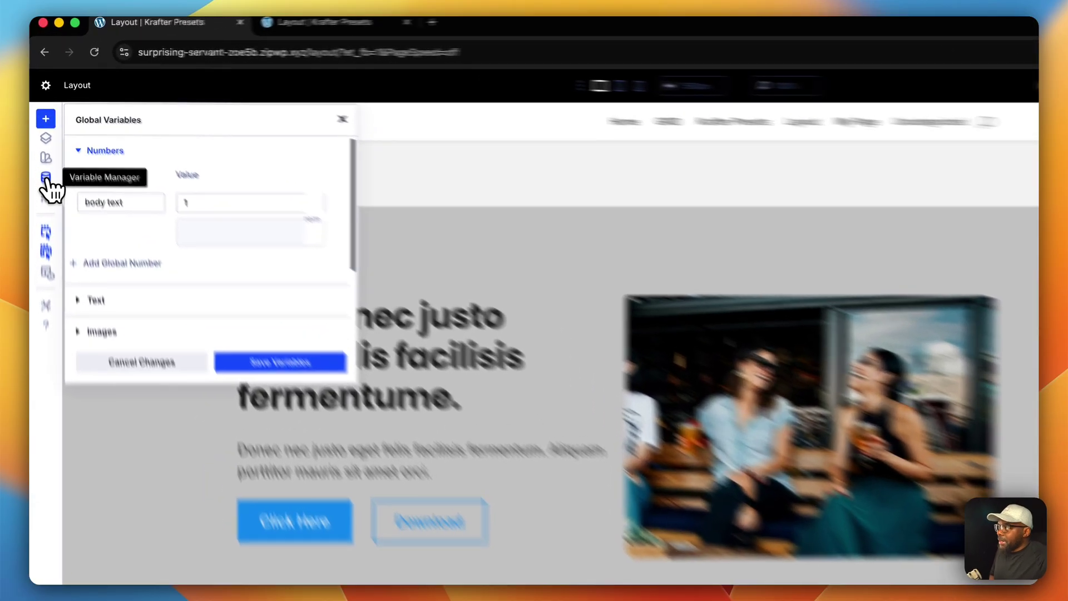
pyautogui.click(43, 146)
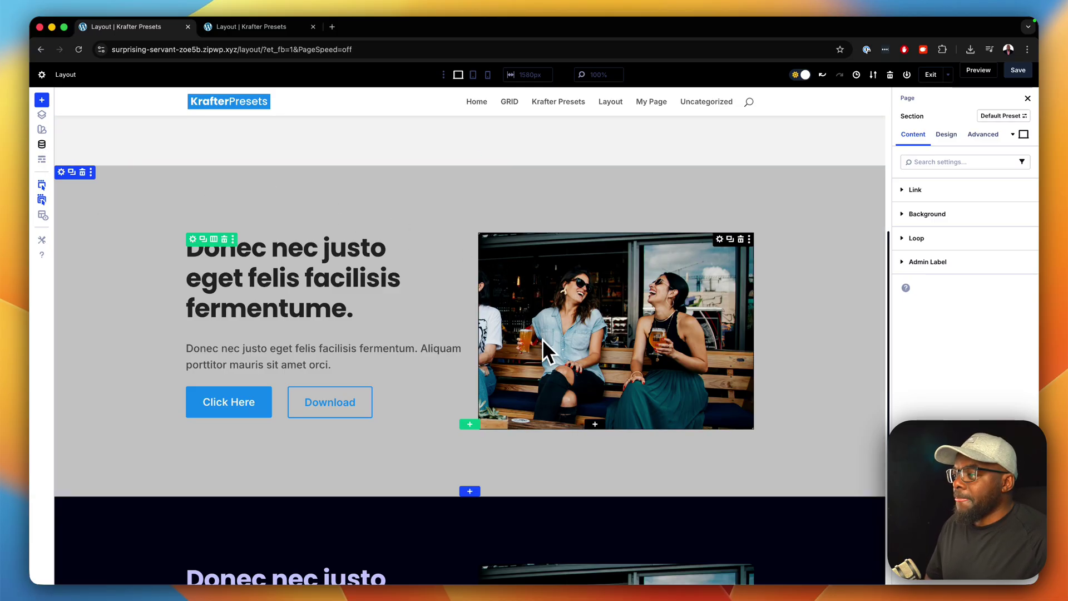
# - Add a two equal-column section below the hero with a Blurb in the first column
pyautogui.scroll(-1, 542, 345)
pyautogui.hotkey('ctrl', 'd')
pyautogui.scroll(-3, 541, 352)
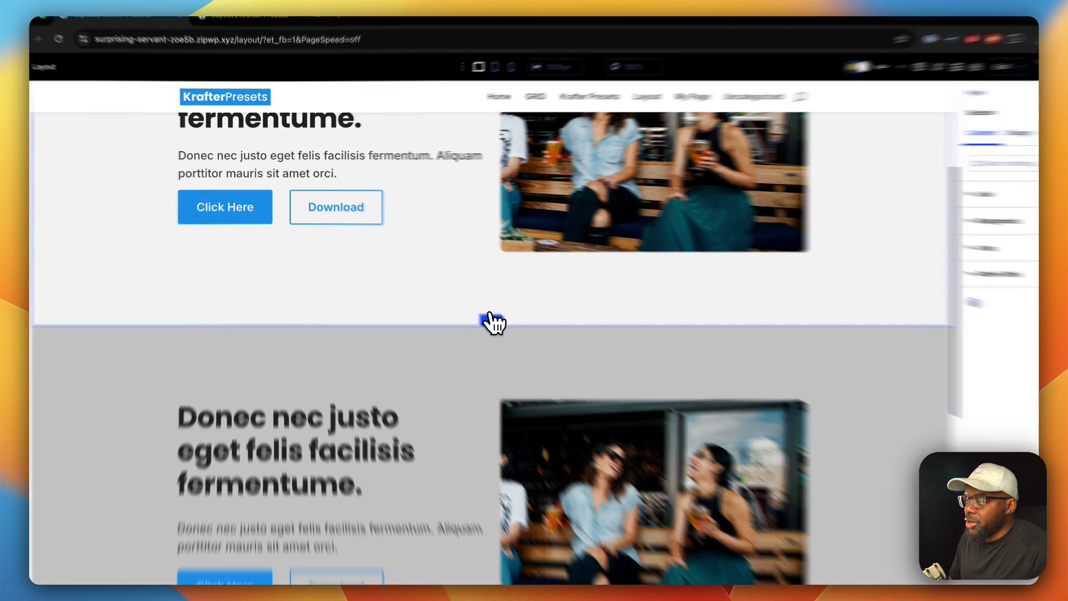
pyautogui.click(470, 304)
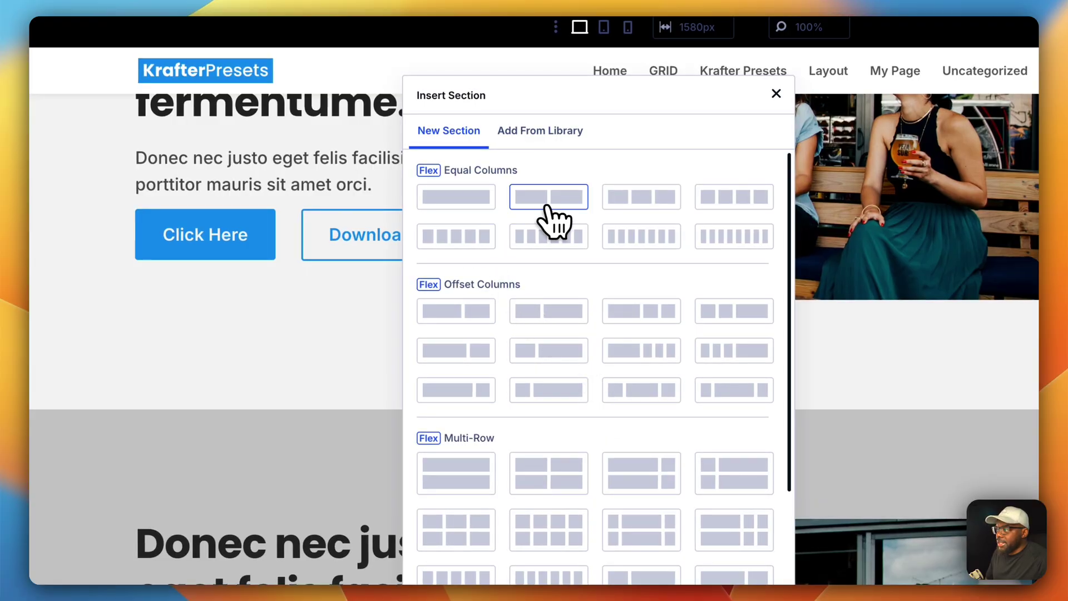
pyautogui.click(564, 206)
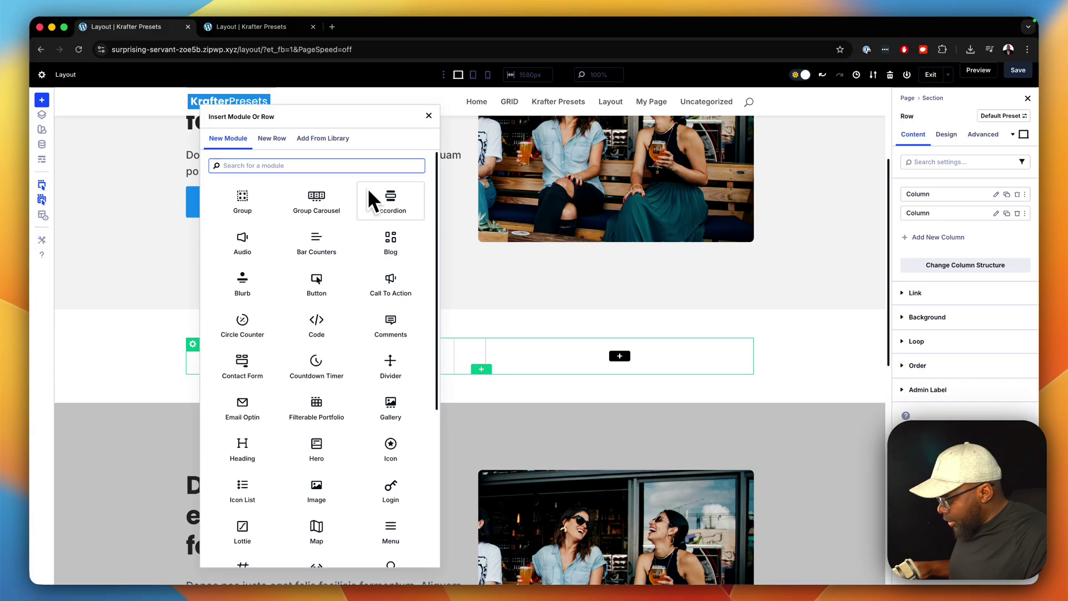
pyautogui.write('blur')
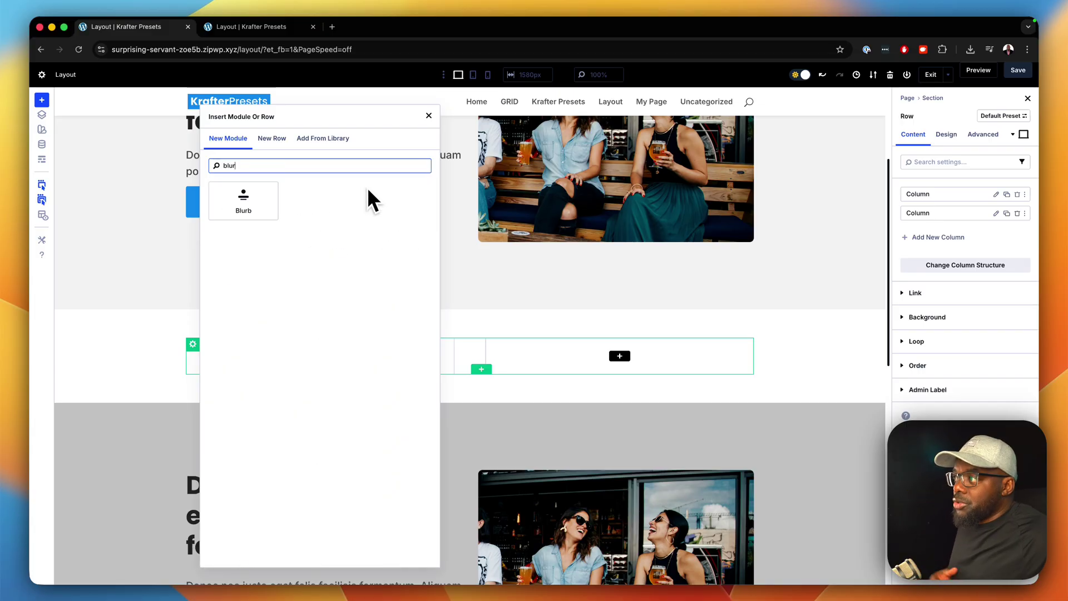
pyautogui.click(257, 210)
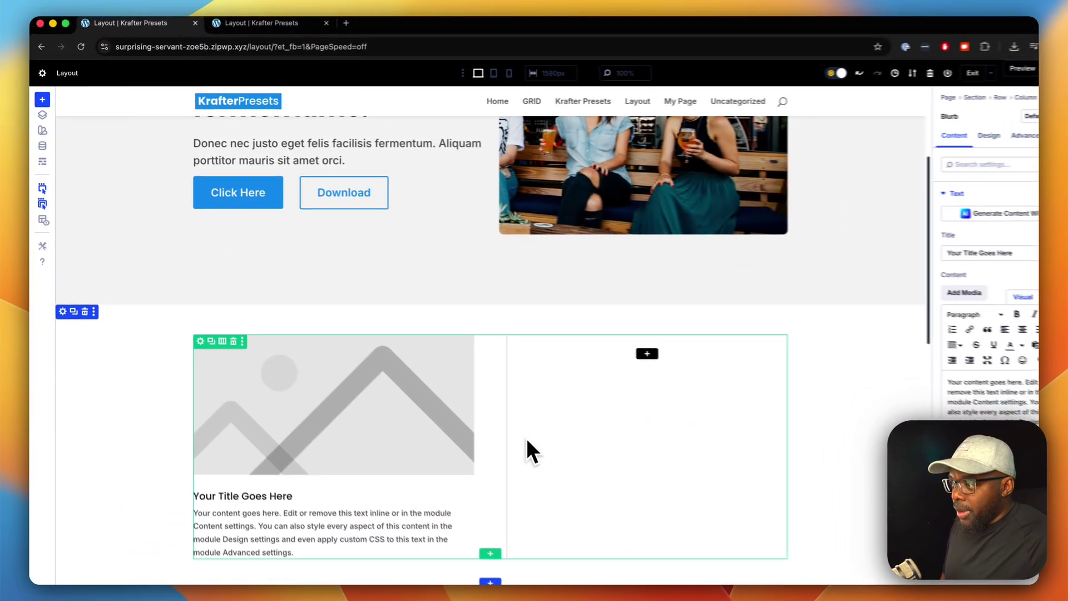
# - Insert a second Blurb into the right column and open the first Blurb's settings
pyautogui.scroll(-3, 519, 433)
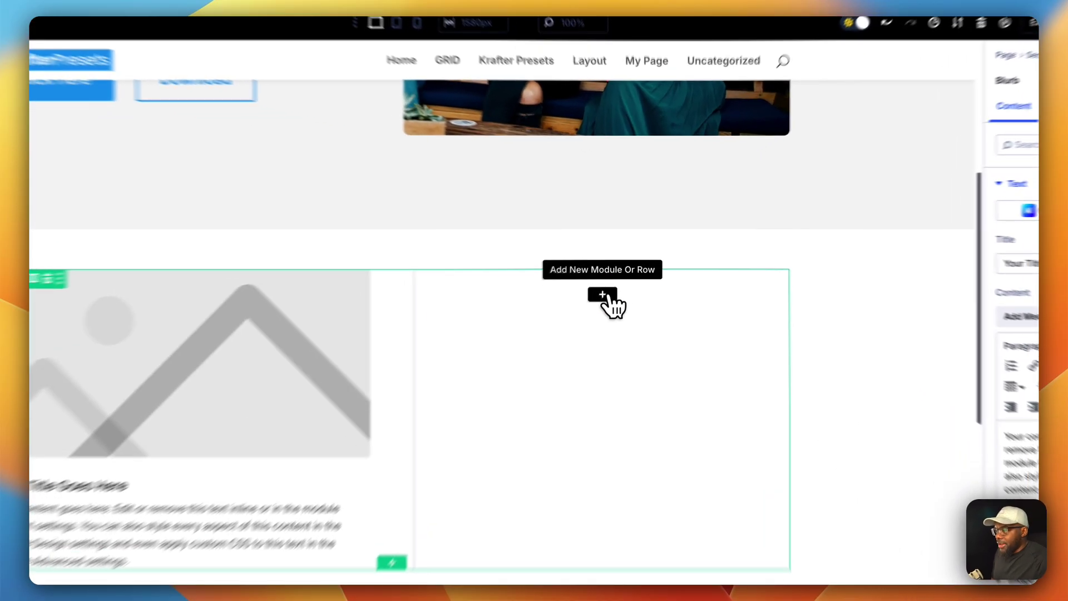
pyautogui.click(620, 270)
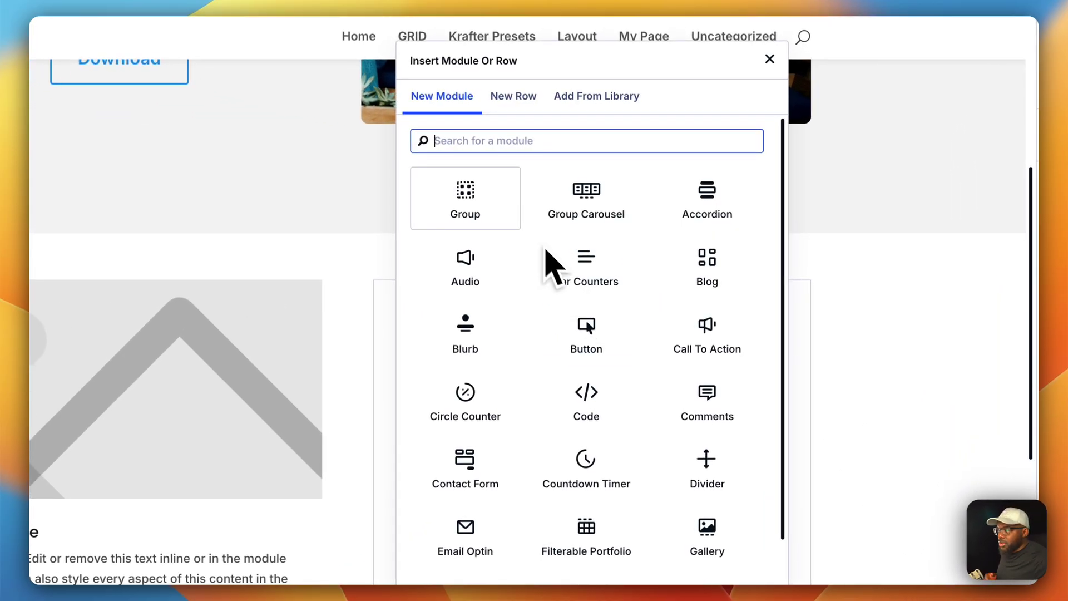
pyautogui.click(477, 347)
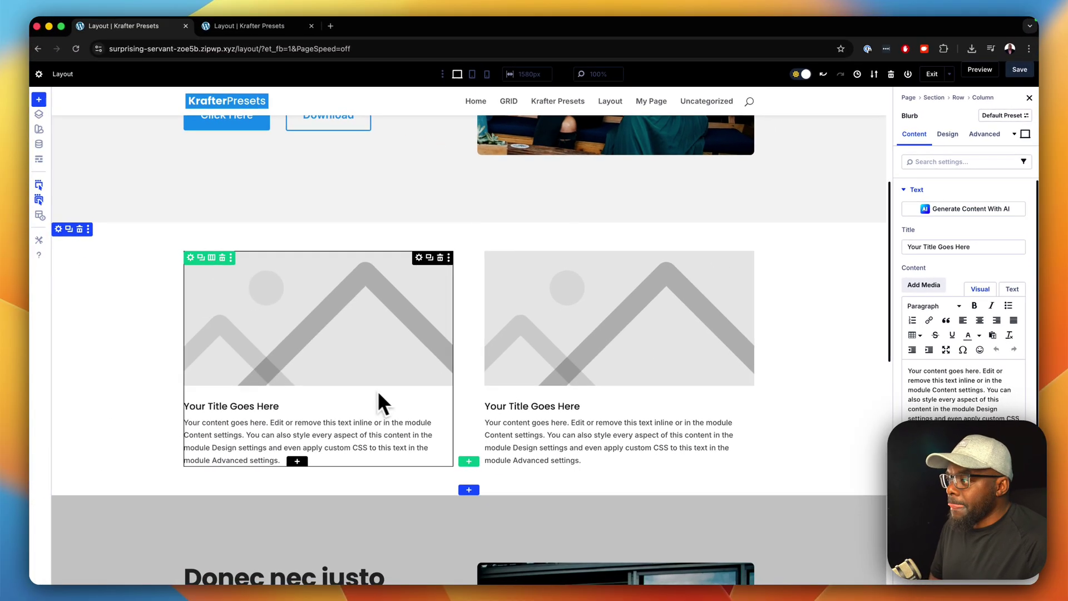
pyautogui.click(420, 257)
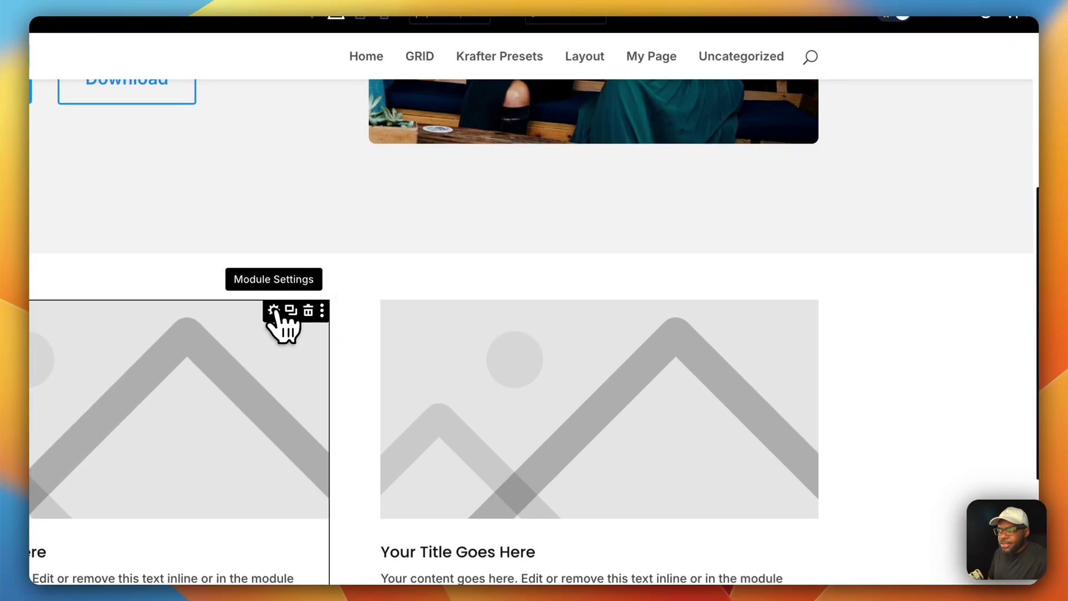
pyautogui.click(274, 311)
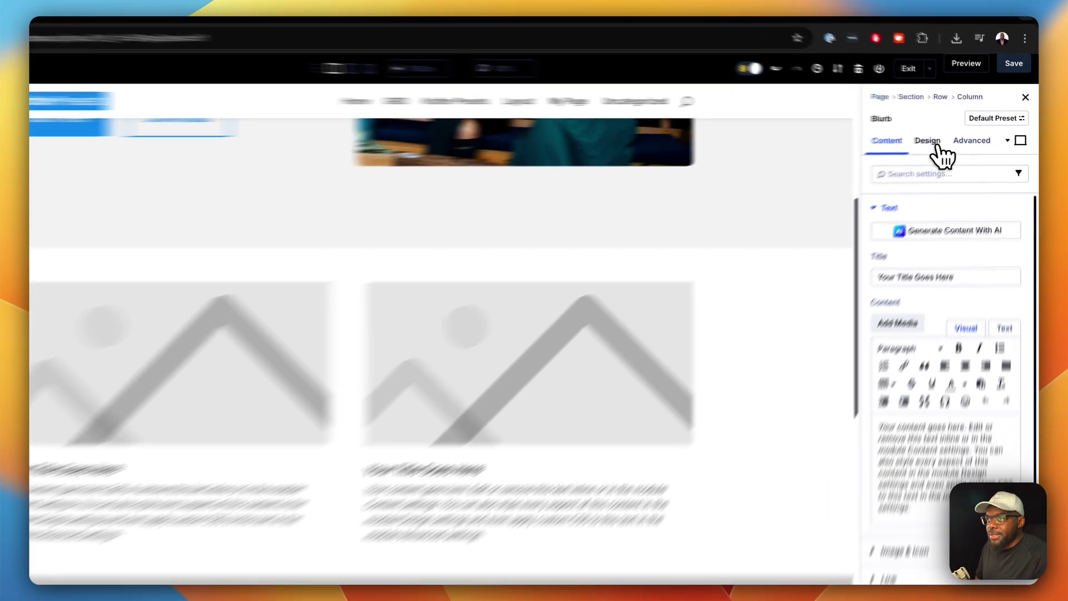
# - Adjust the first Blurb's title text size in its Design settings
pyautogui.click(947, 137)
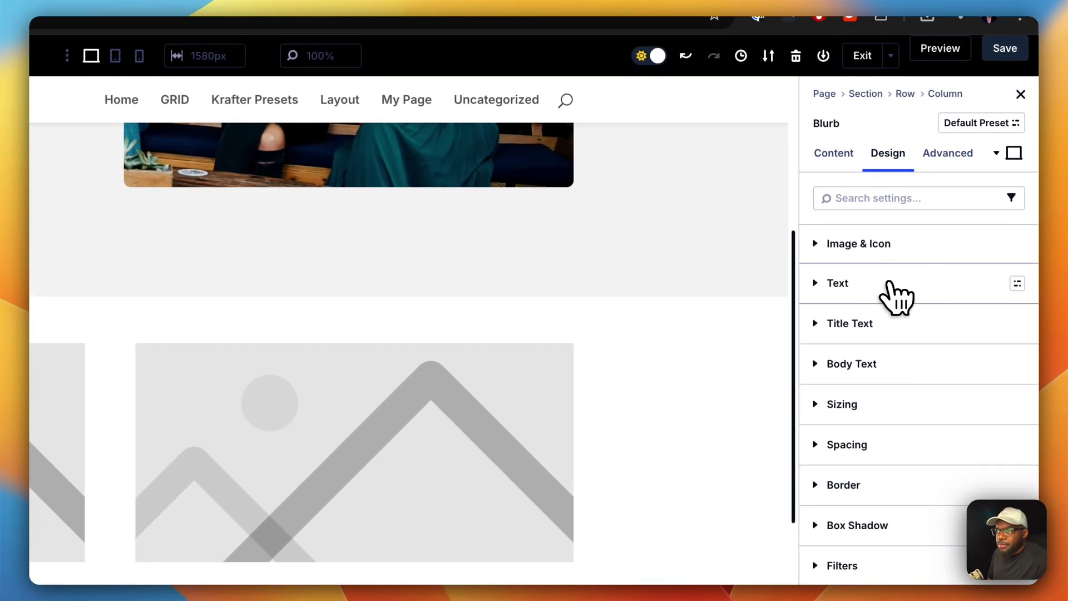
pyautogui.click(873, 325)
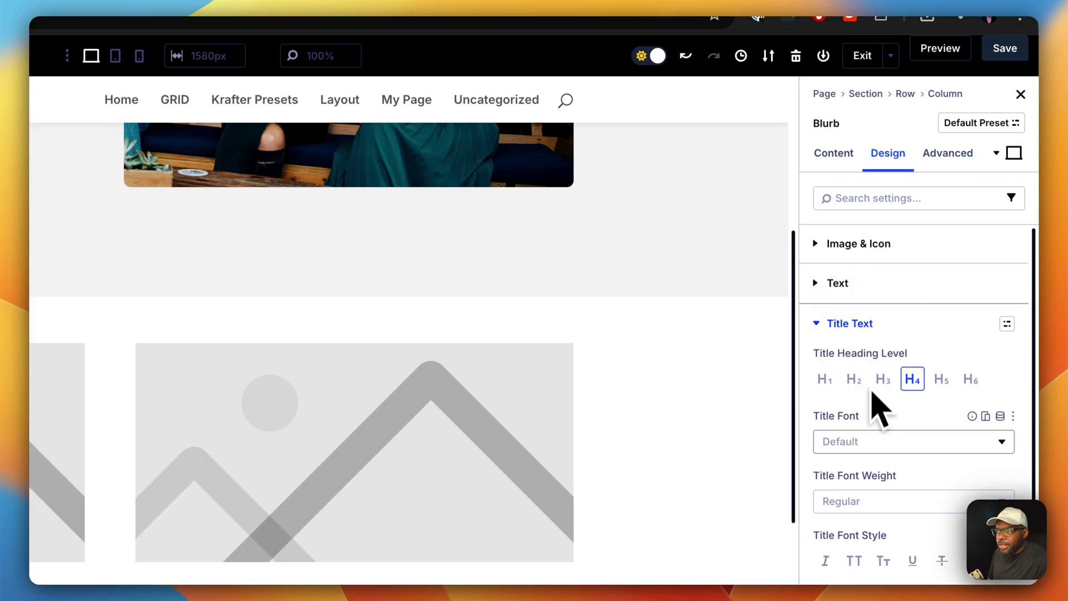
pyautogui.scroll(-5, 876, 401)
pyautogui.click(860, 444)
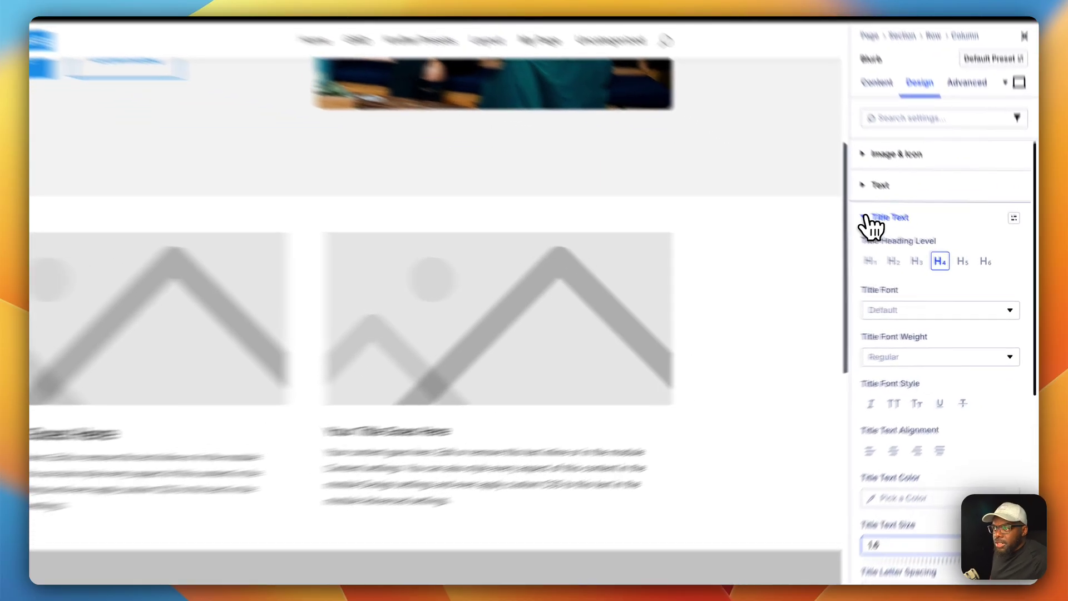
pyautogui.click(904, 238)
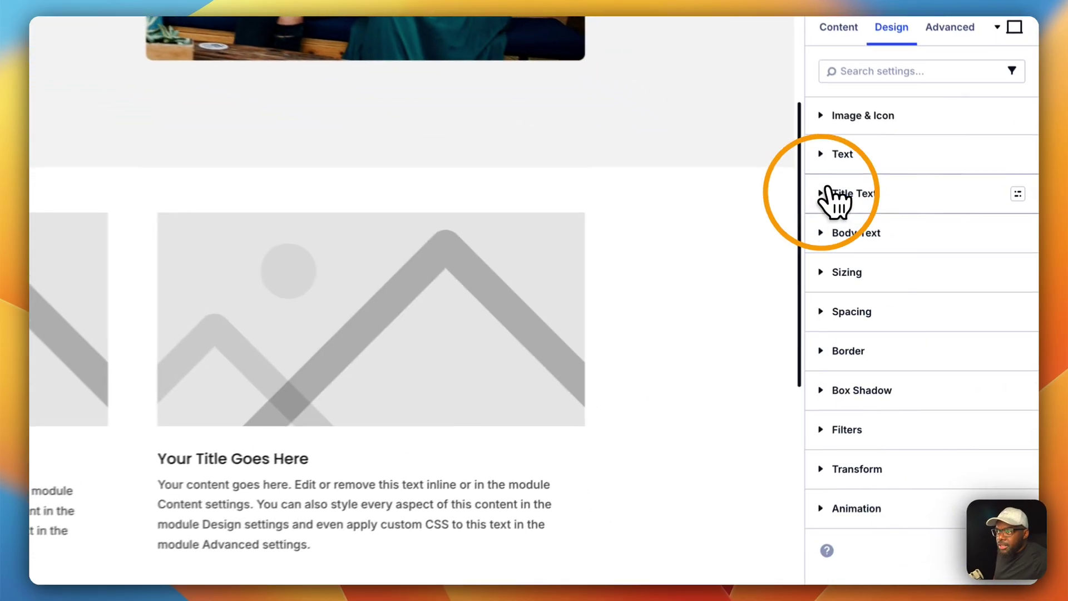
# - Set the first Blurb's body text size to 1 rem
pyautogui.click(847, 234)
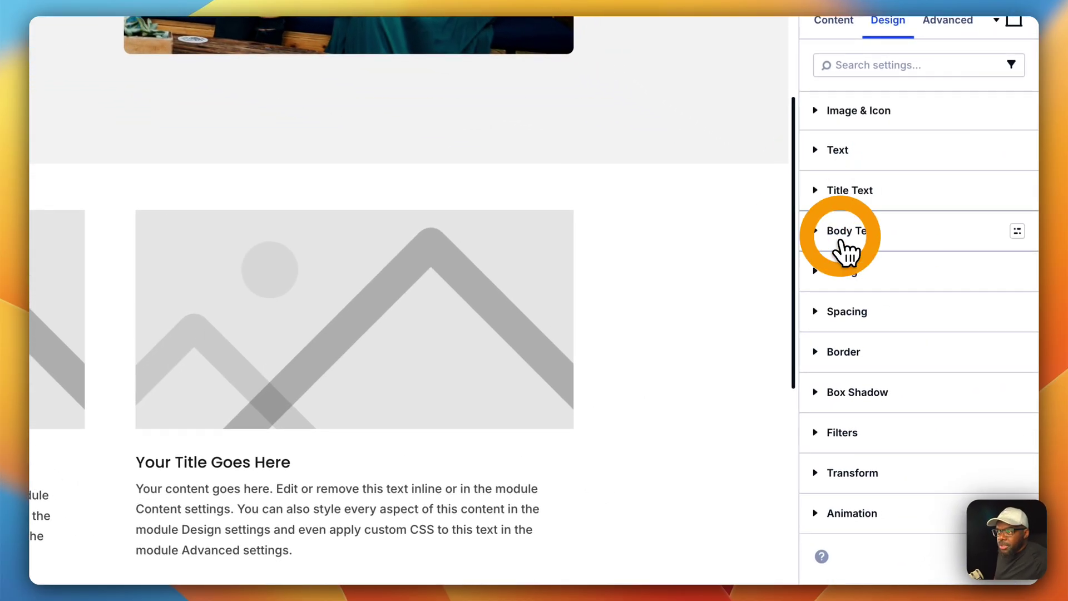
pyautogui.scroll(-5, 877, 468)
pyautogui.click(849, 452)
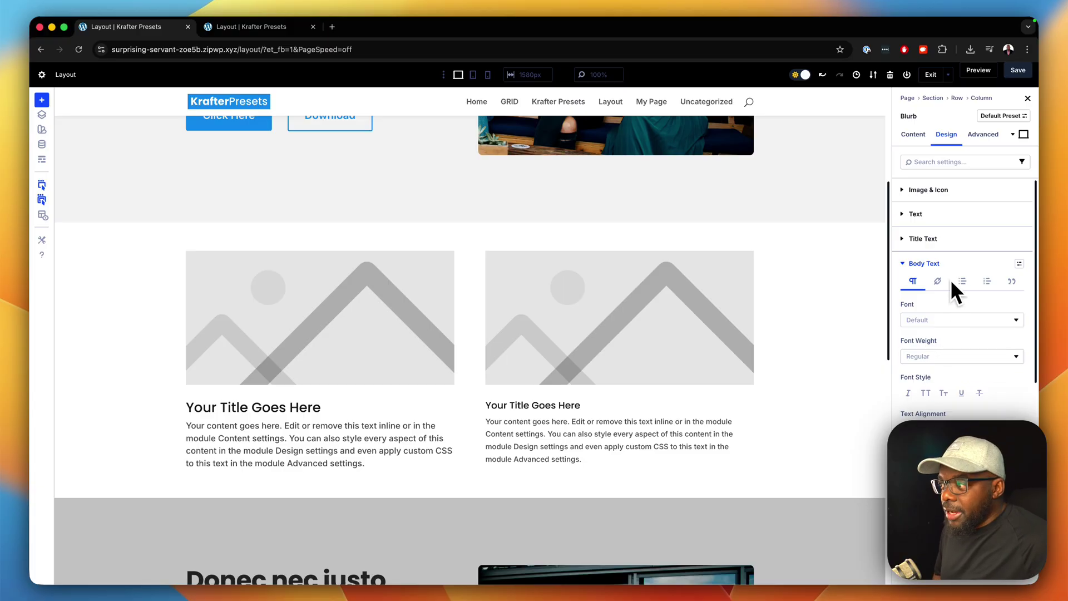
pyautogui.scroll(-5, 984, 389)
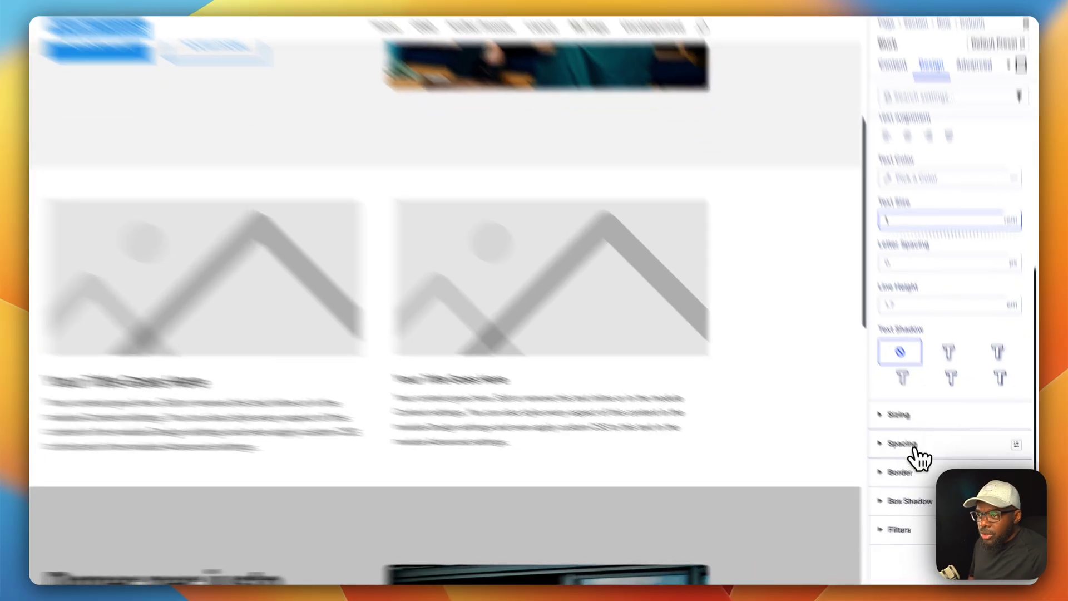
pyautogui.click(928, 461)
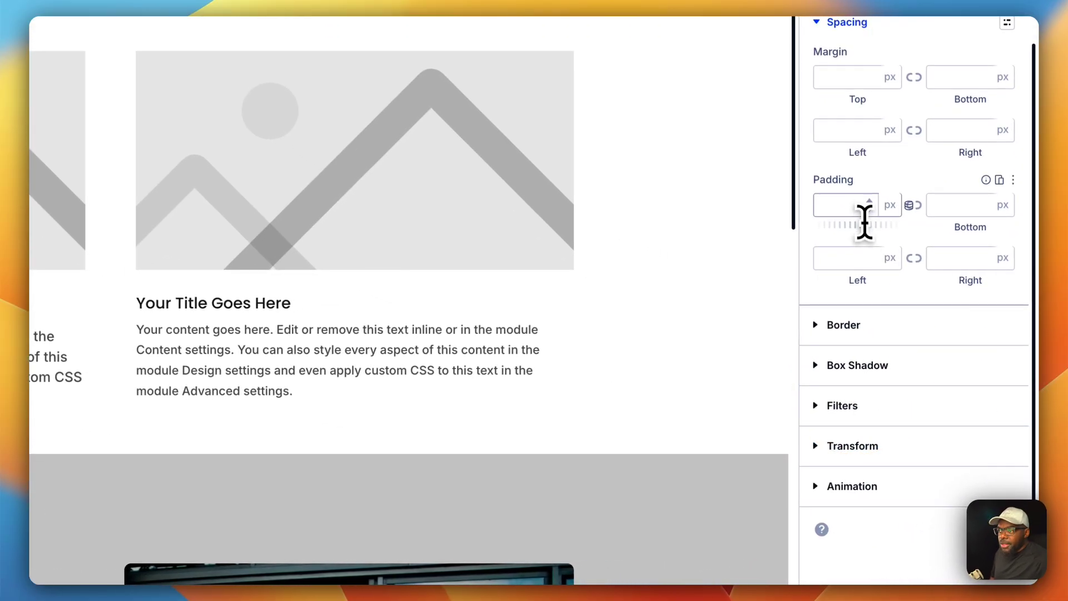
# - Give the left blurb 2 rem top padding and 2 rem left and right padding
pyautogui.click(848, 206)
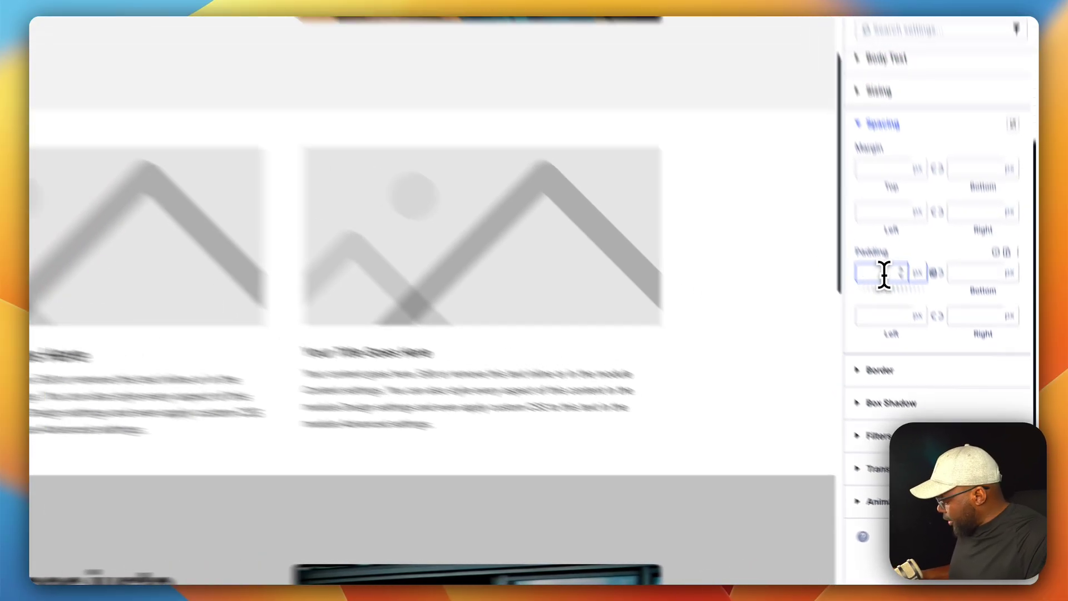
pyautogui.write('2rem')
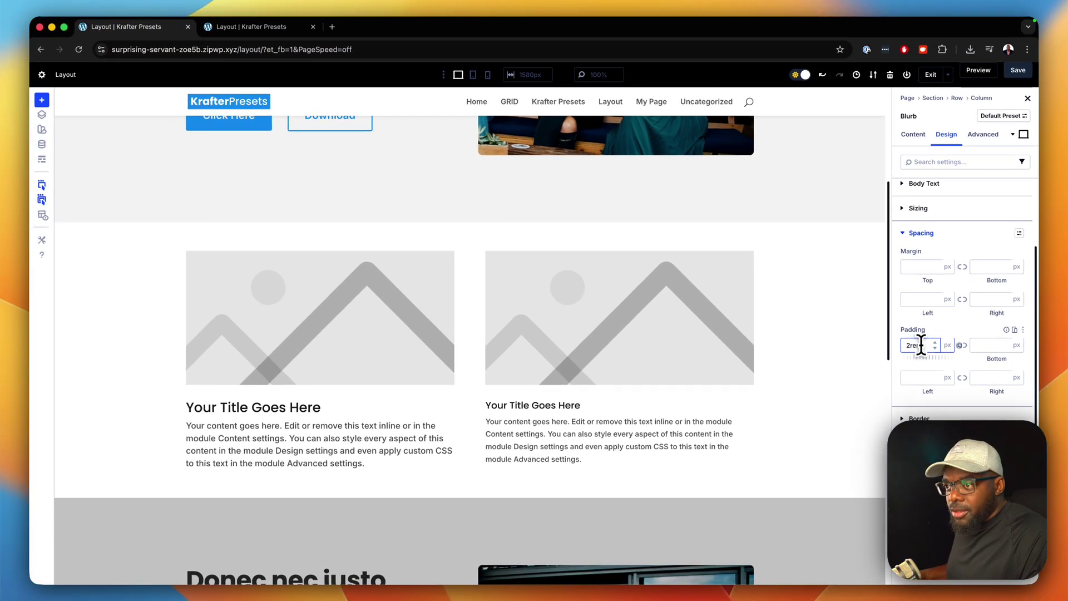
pyautogui.press('Return')
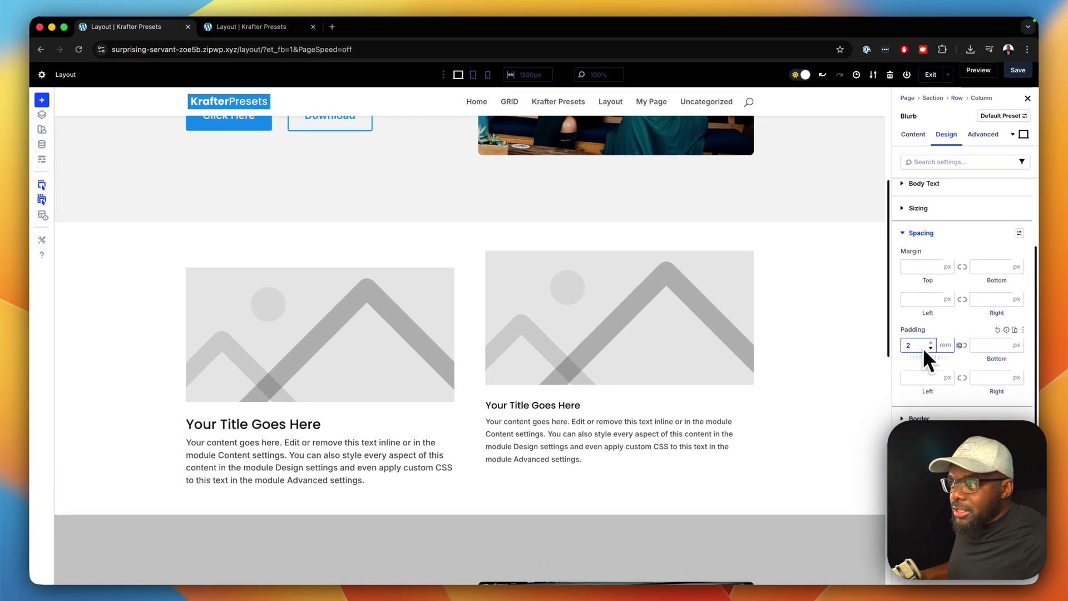
pyautogui.click(924, 378)
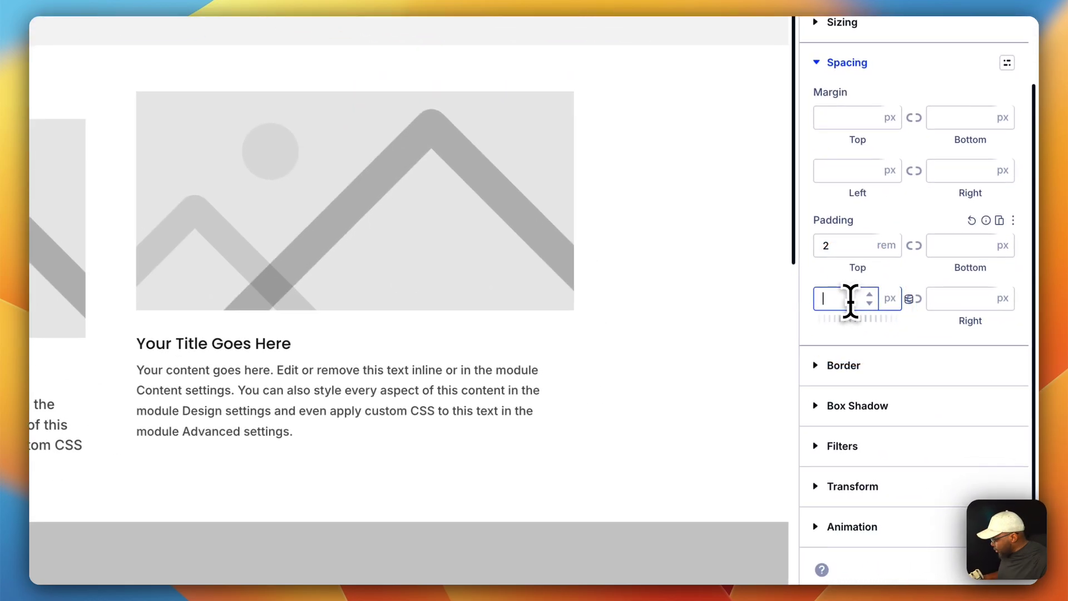
pyautogui.write('2 re')
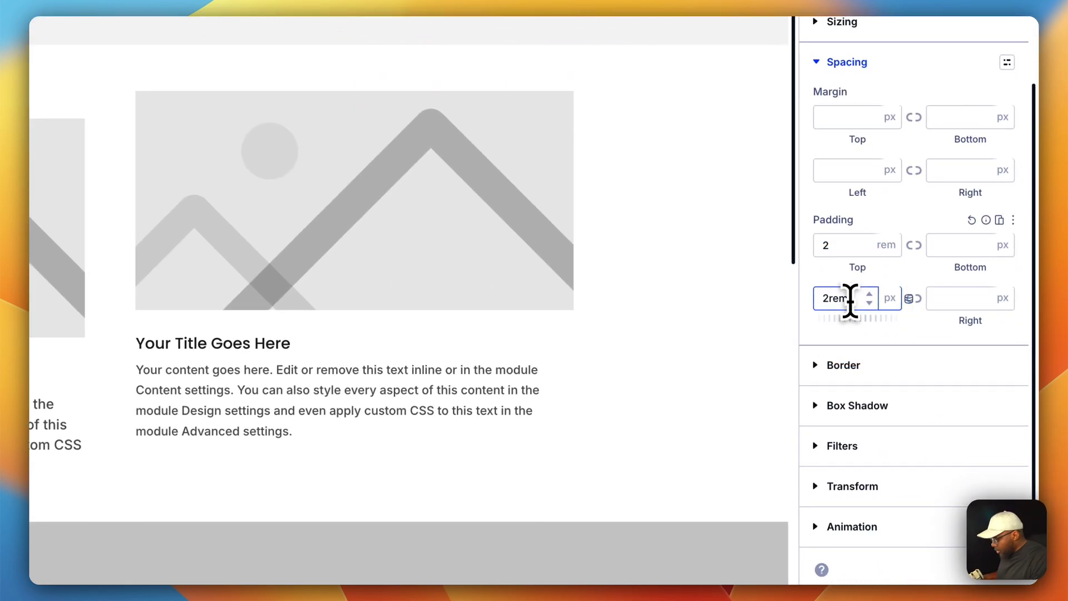
pyautogui.write('m')
pyautogui.click(914, 298)
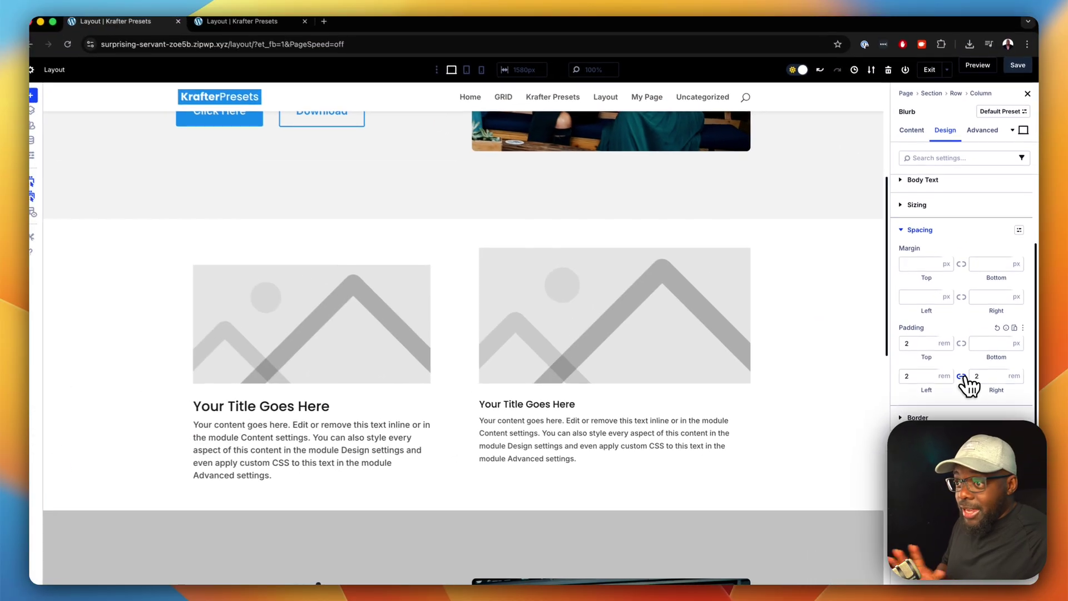
# - Add a light grey #C8C8C8 background colour to the left blurb
pyautogui.click(915, 135)
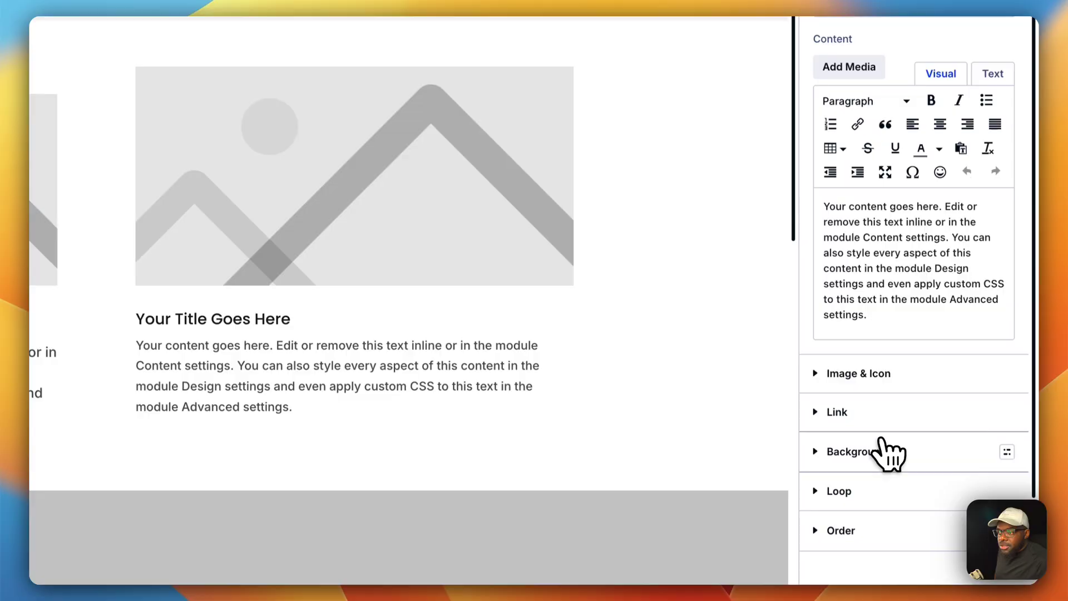
pyautogui.click(880, 445)
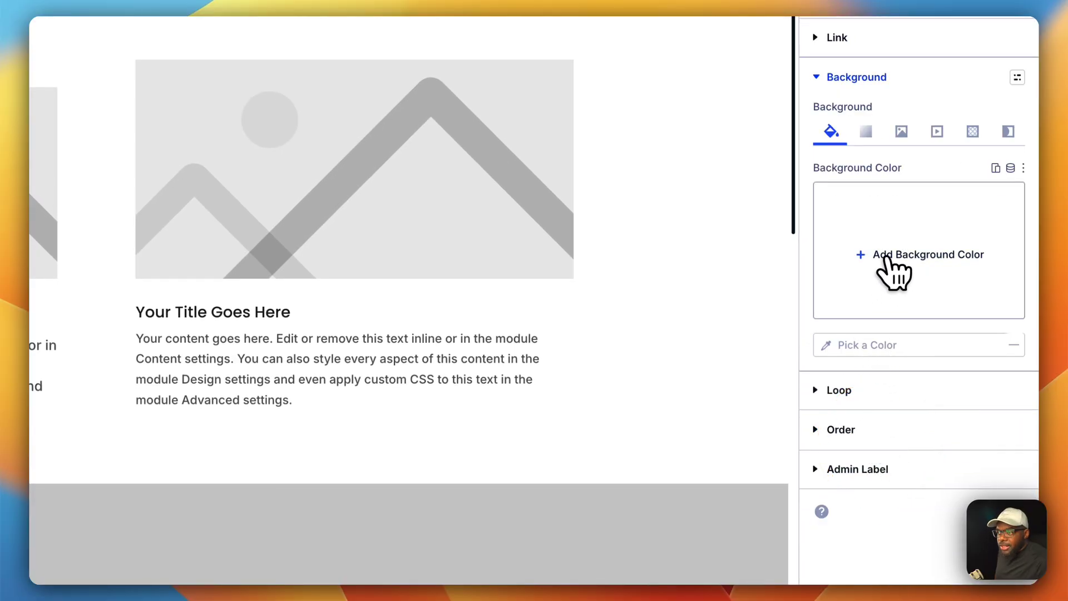
pyautogui.click(890, 261)
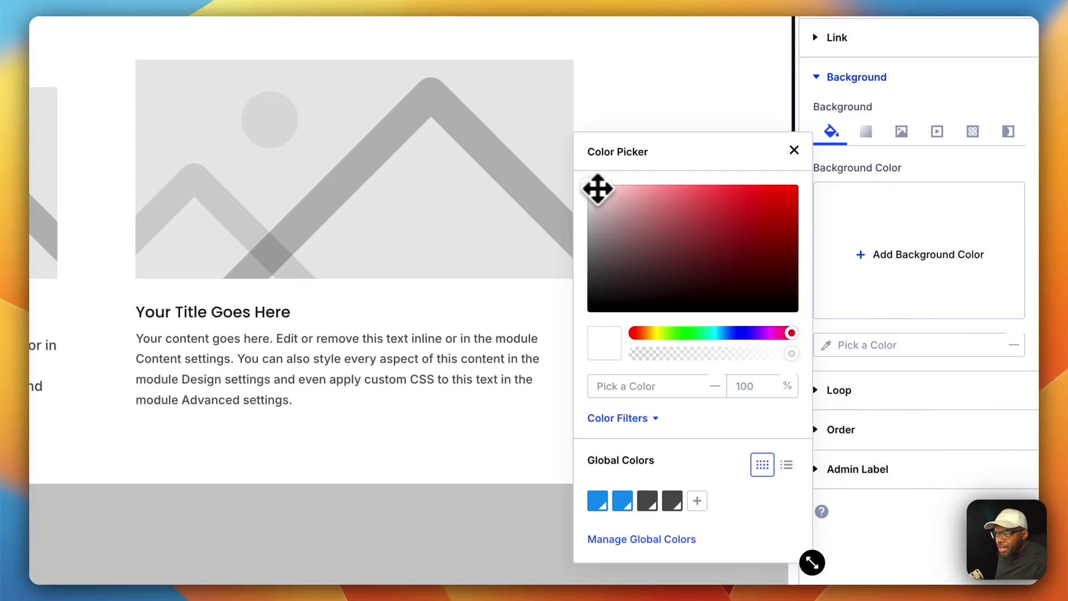
pyautogui.moveTo(598, 189); pyautogui.dragTo(580, 218)
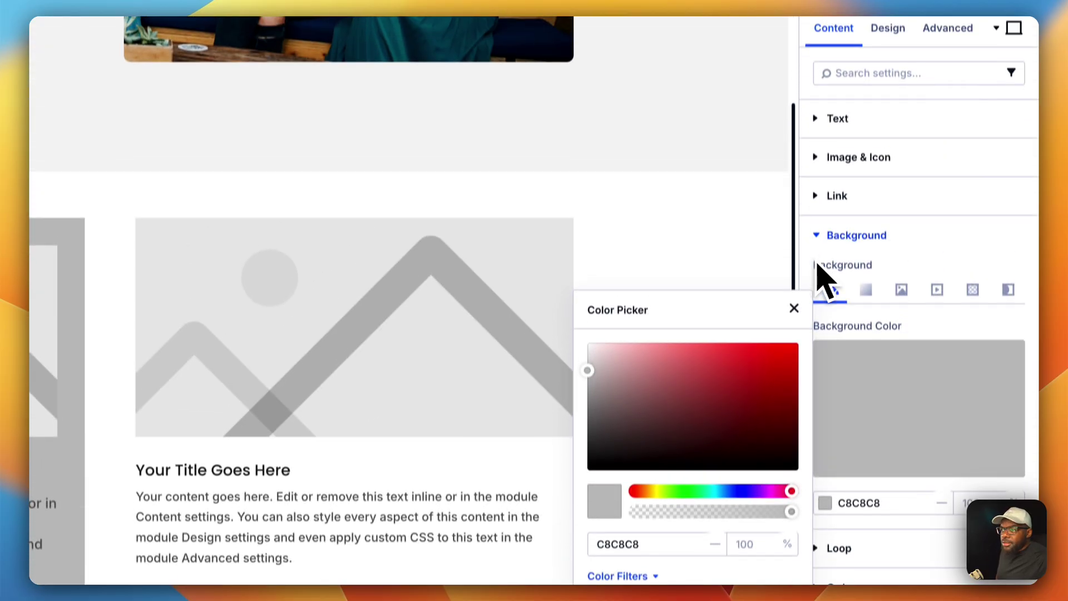
pyautogui.click(794, 150)
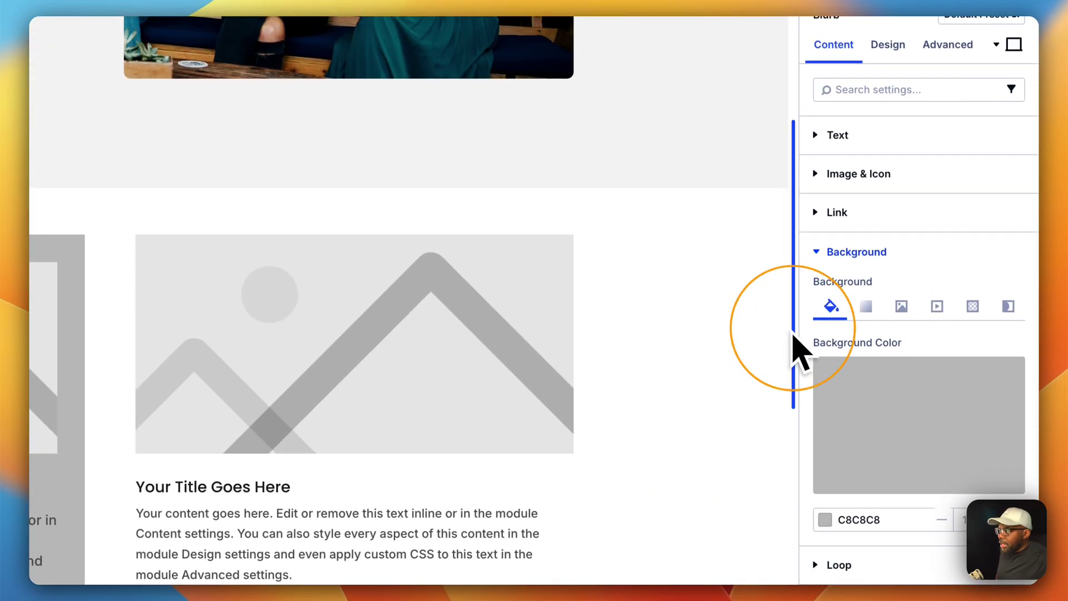
pyautogui.press('Escape')
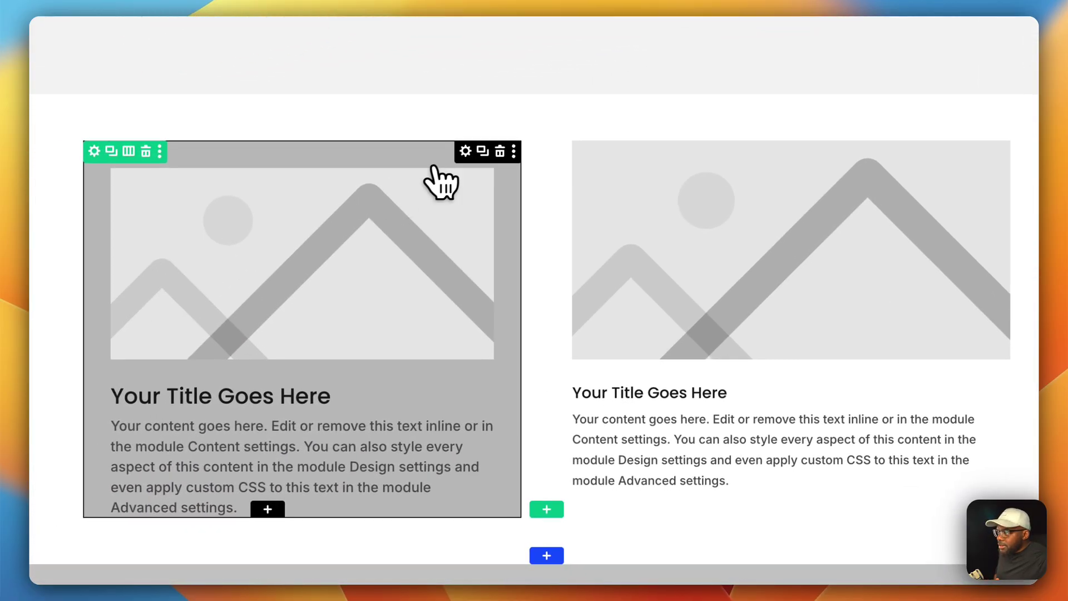
# - Link all four of the left blurb's padding values at 2 rem
pyautogui.click(466, 151)
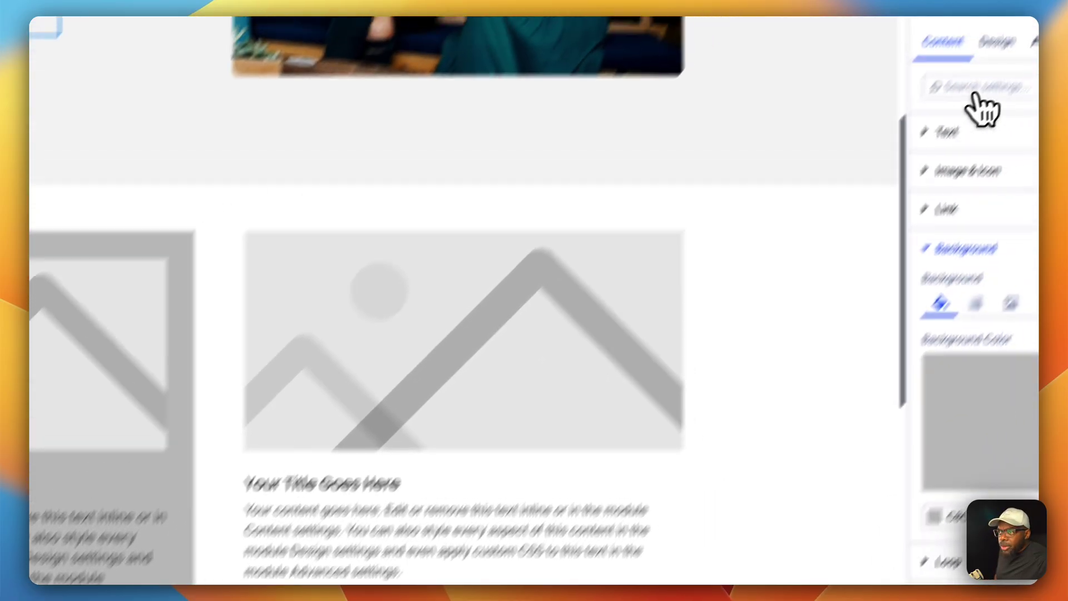
pyautogui.click(996, 41)
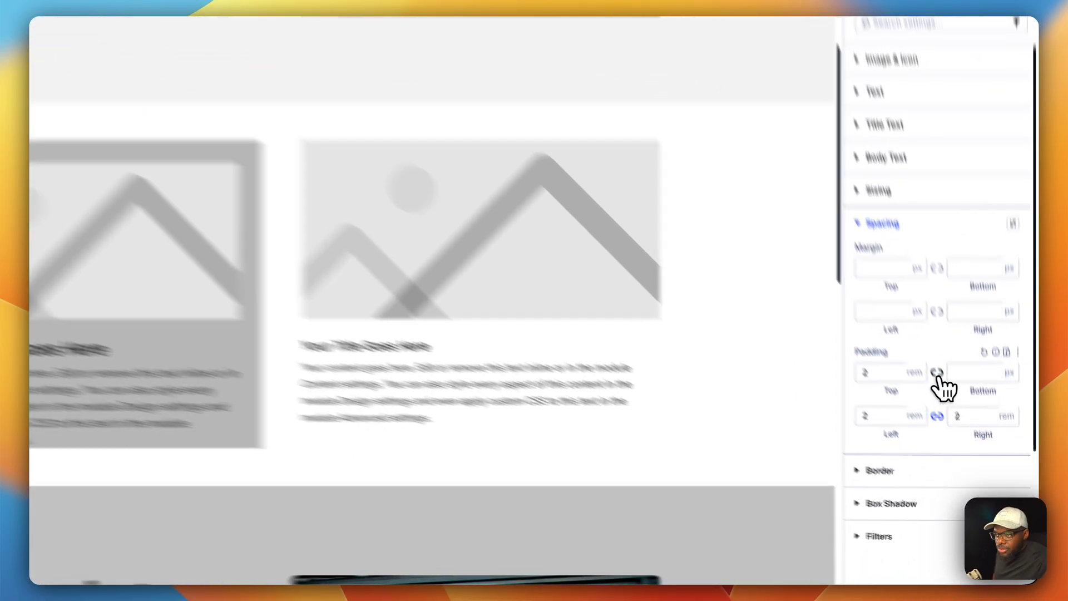
pyautogui.click(962, 426)
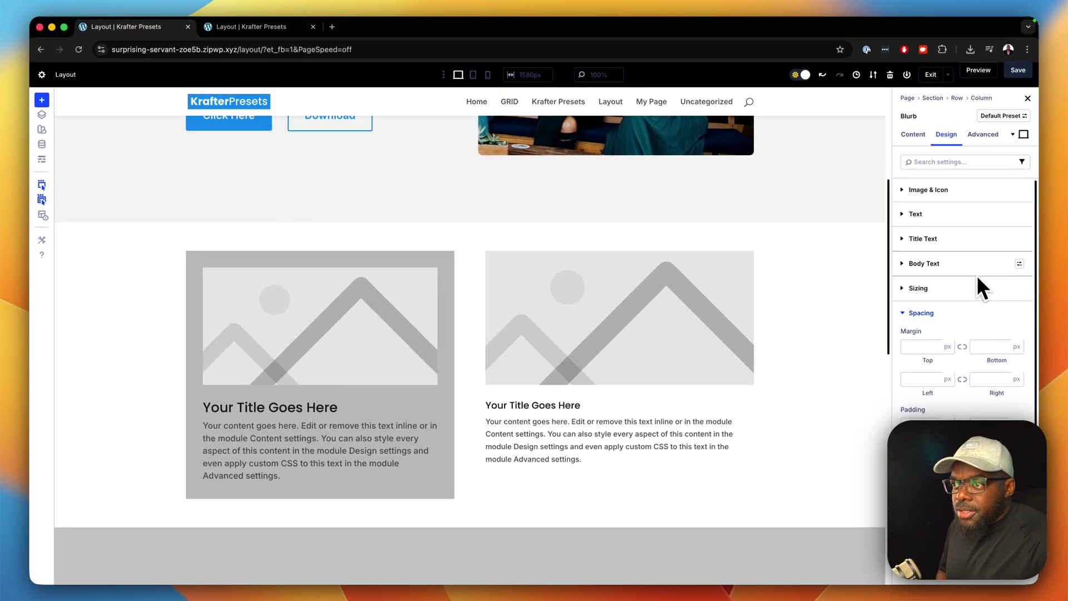
# - Set the left blurb's border radius to .4 rem for rounded corners
pyautogui.scroll(-1, 963, 353)
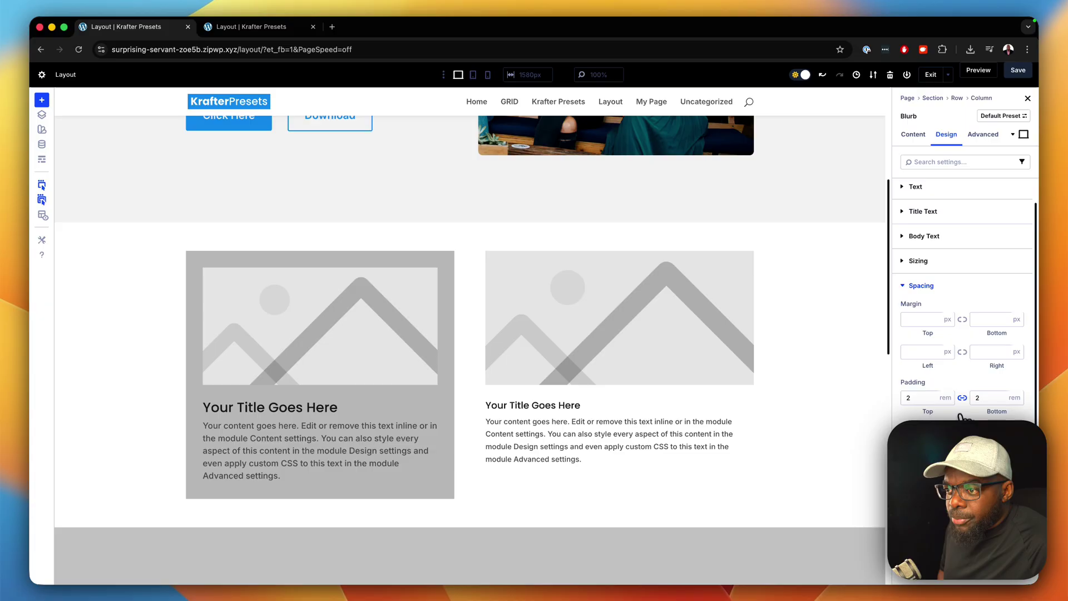
pyautogui.click(954, 481)
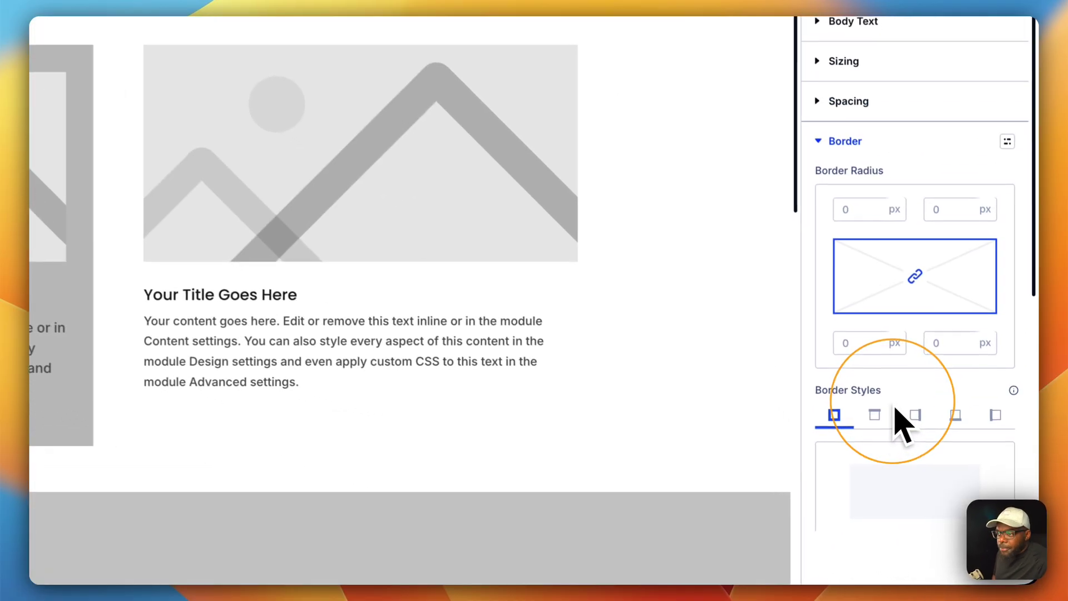
pyautogui.click(849, 209)
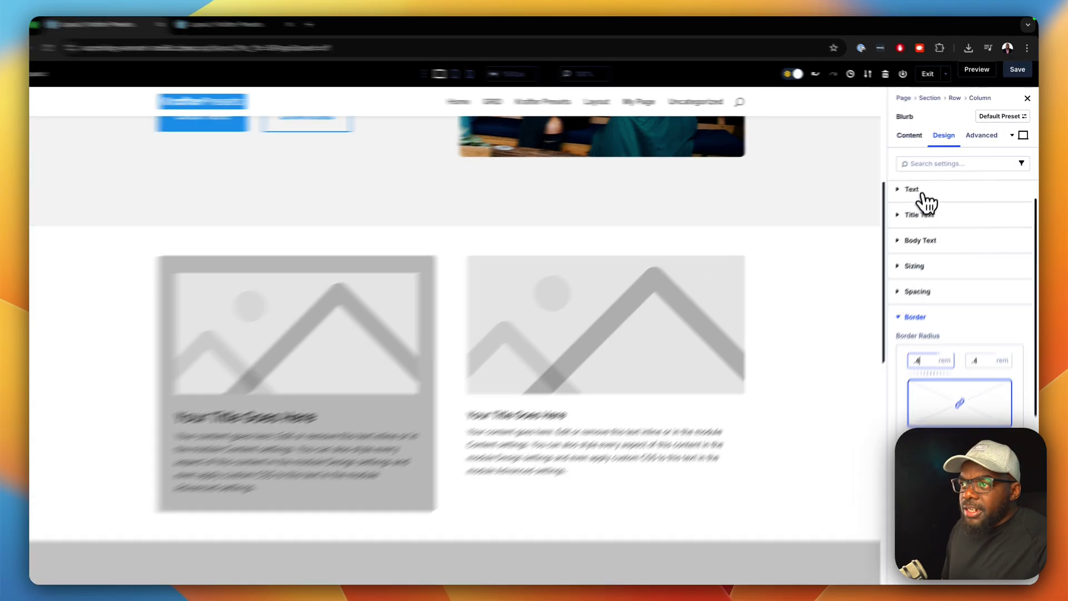
# - Replace the left blurb's placeholder image with the noodle soup photo from the Media Library
pyautogui.click(910, 135)
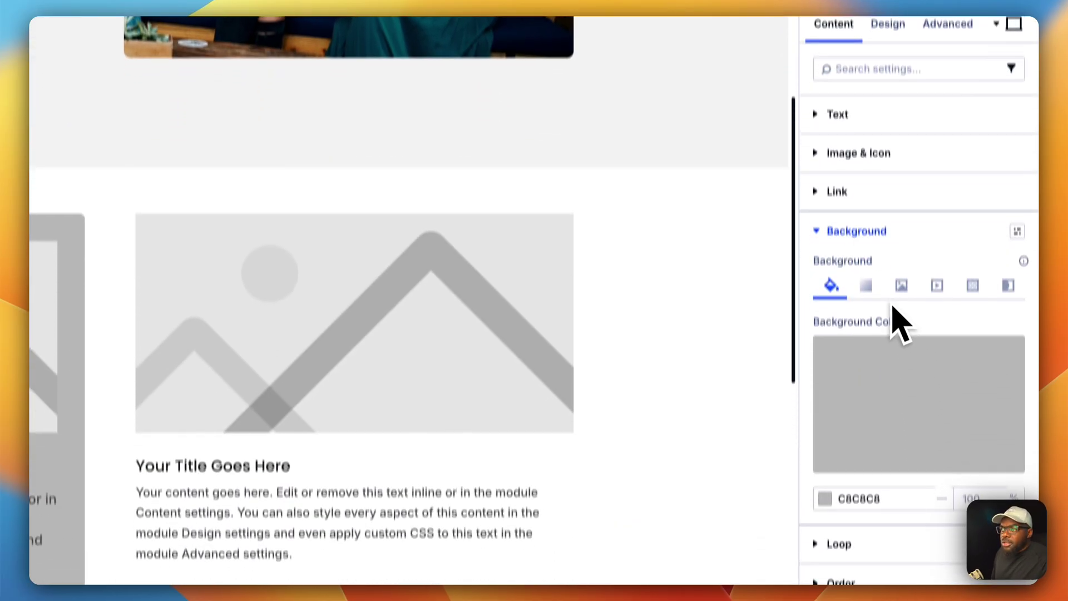
pyautogui.click(877, 156)
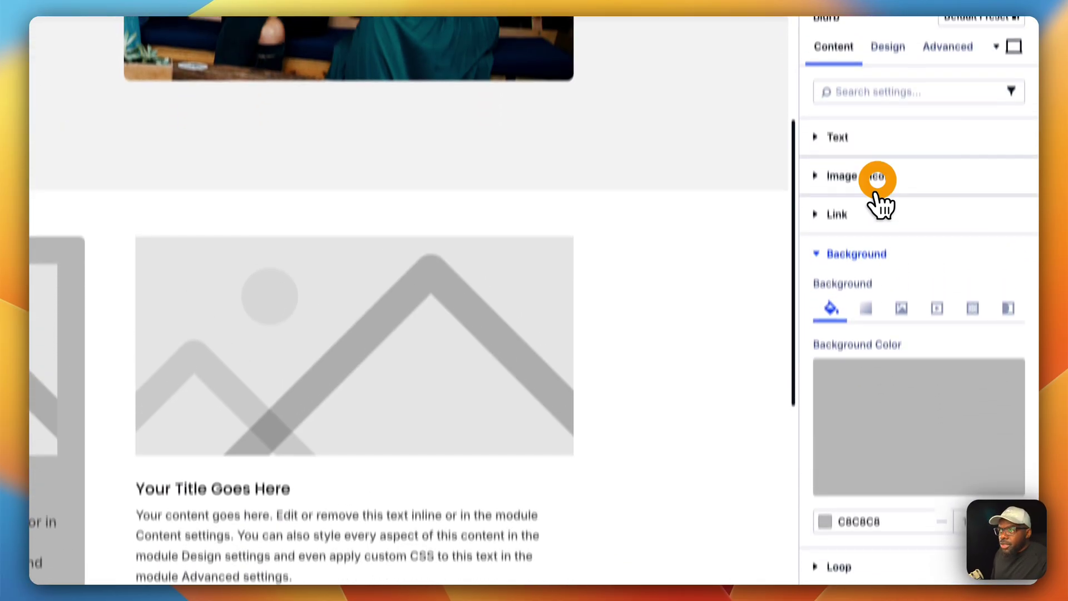
pyautogui.click(887, 356)
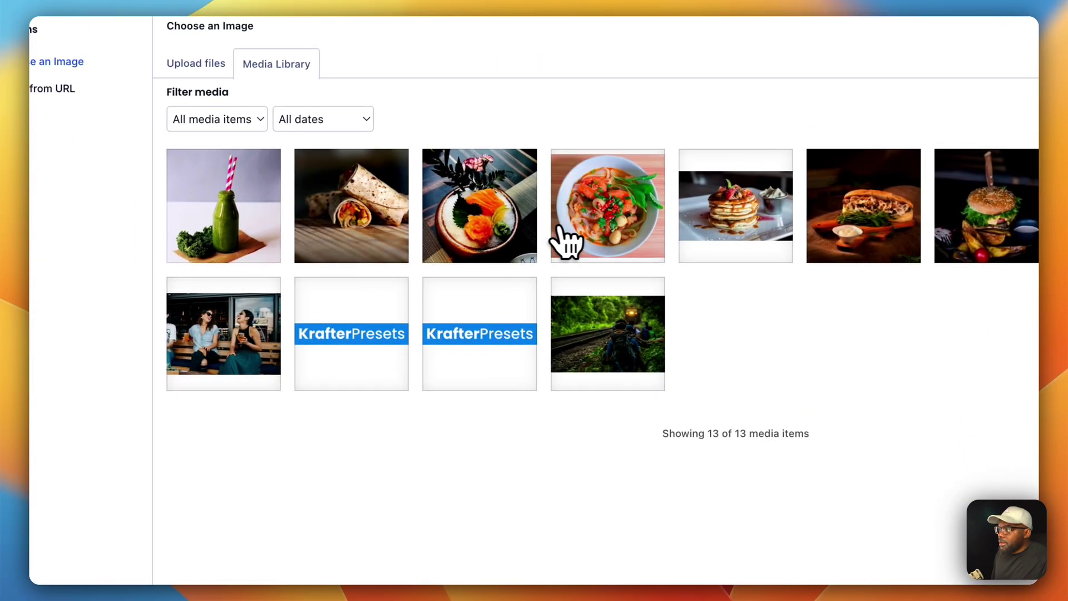
pyautogui.click(567, 242)
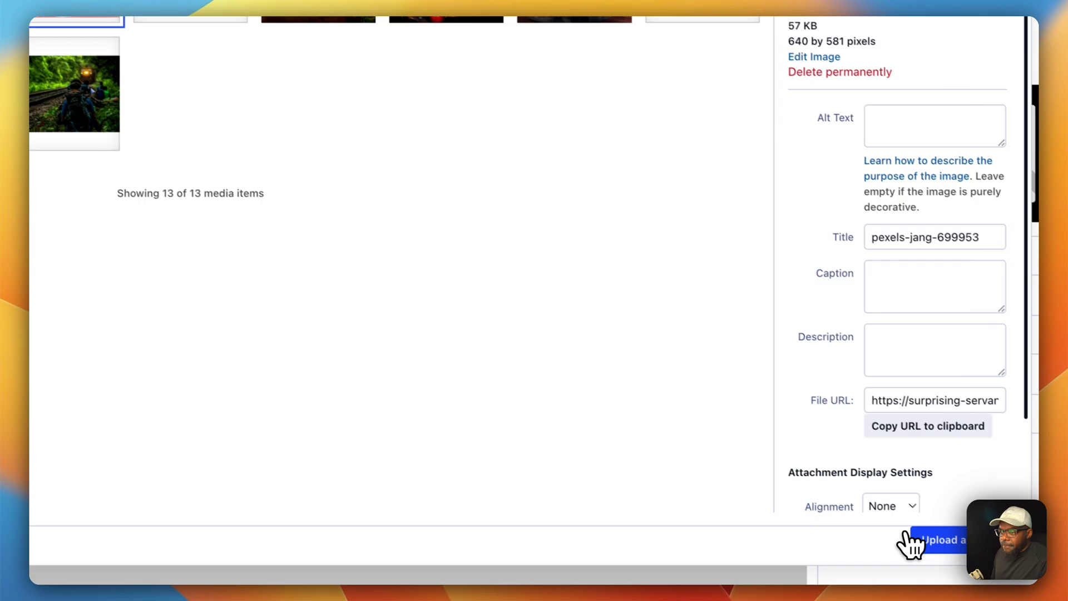
pyautogui.click(908, 536)
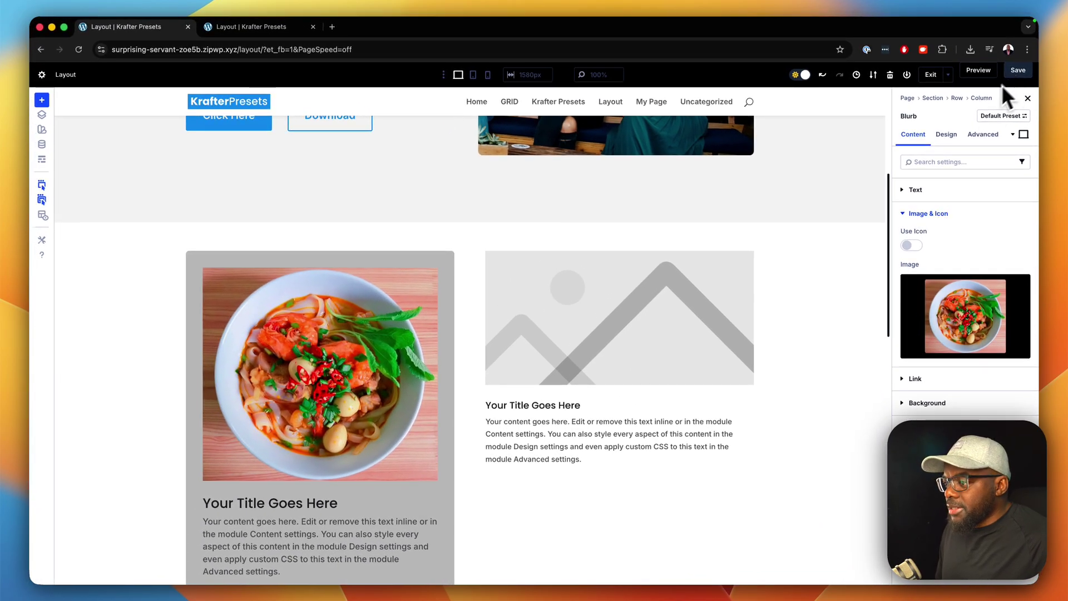
pyautogui.scroll(-3, 382, 487)
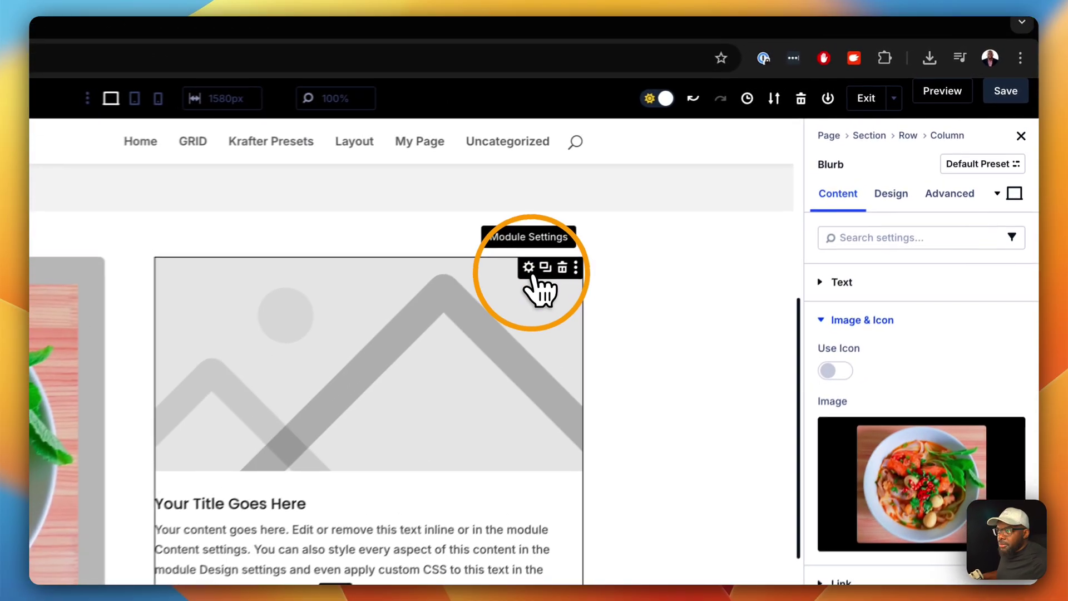
# - Add a new custom attribute in the right blurb's Advanced settings
pyautogui.click(720, 180)
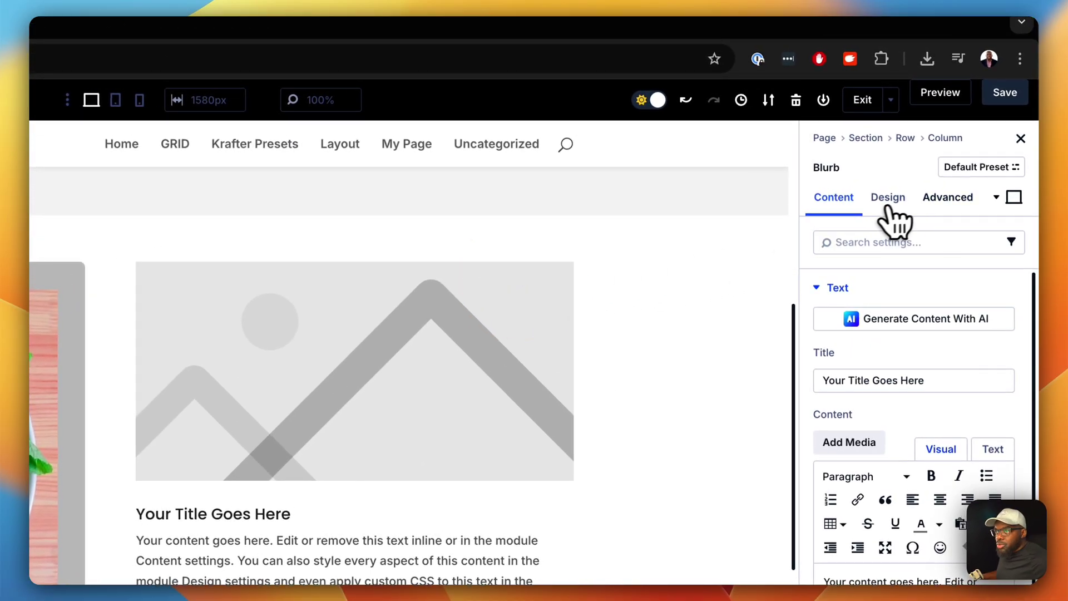
pyautogui.click(946, 199)
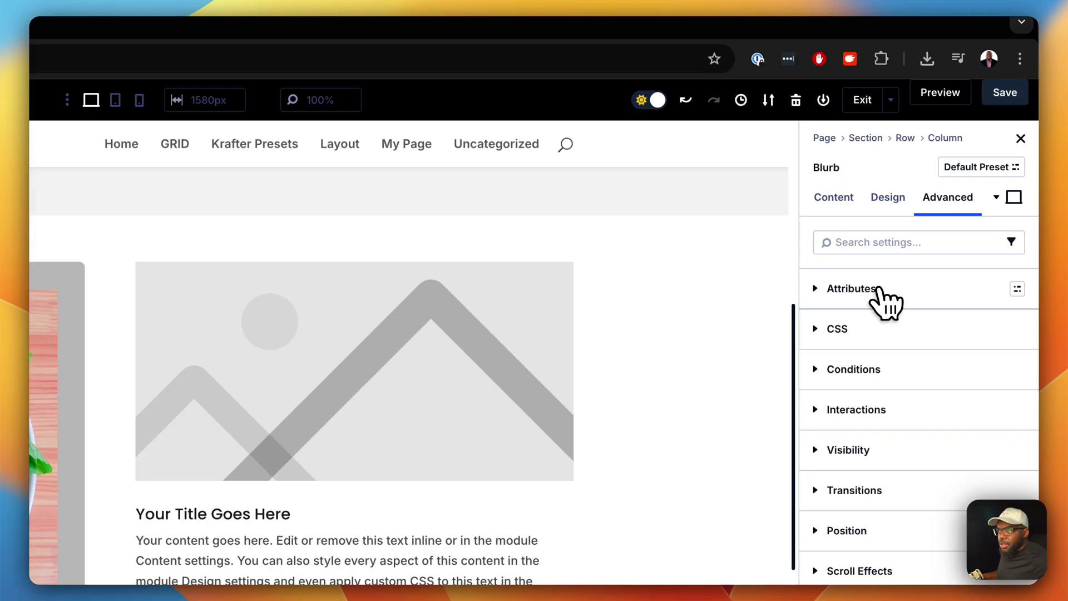
pyautogui.click(879, 290)
pyautogui.click(865, 334)
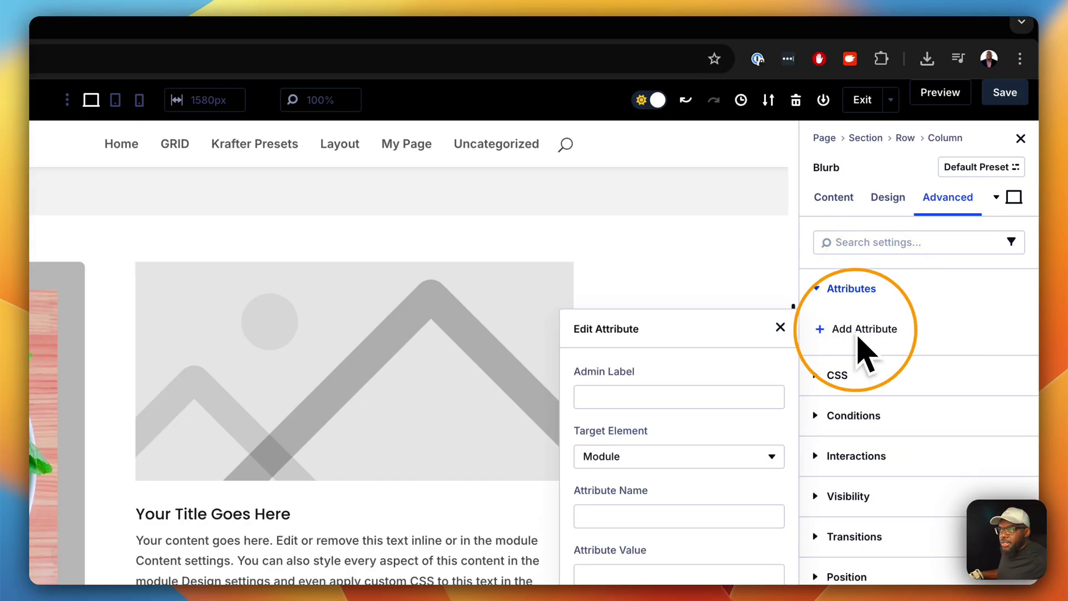
# - Label the attribute 'CSS Class' and name it 'class'
pyautogui.click(749, 403)
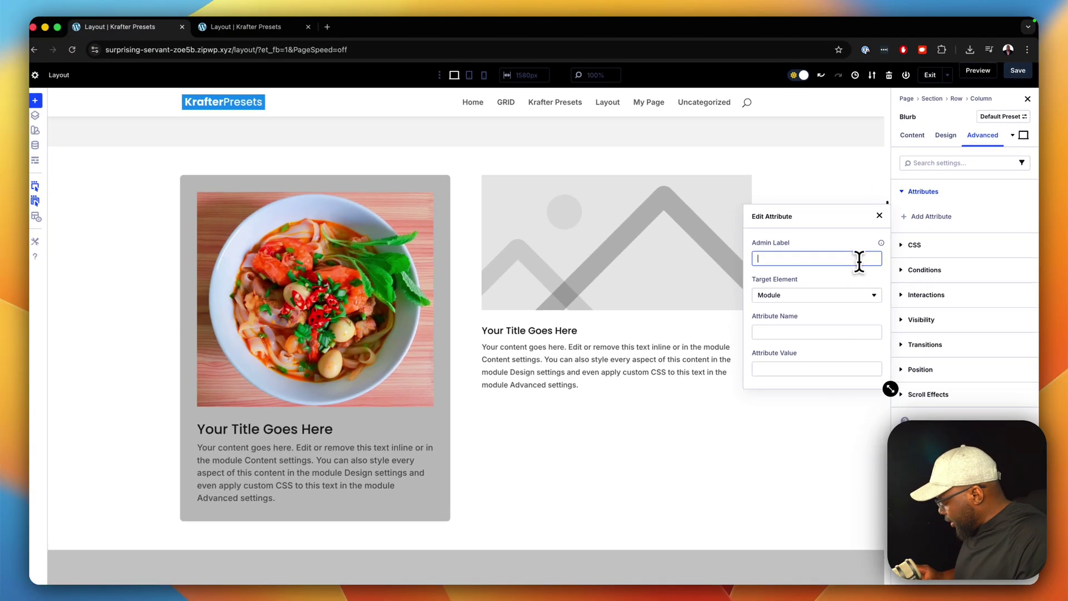
pyautogui.hotkey('shift', 'c')
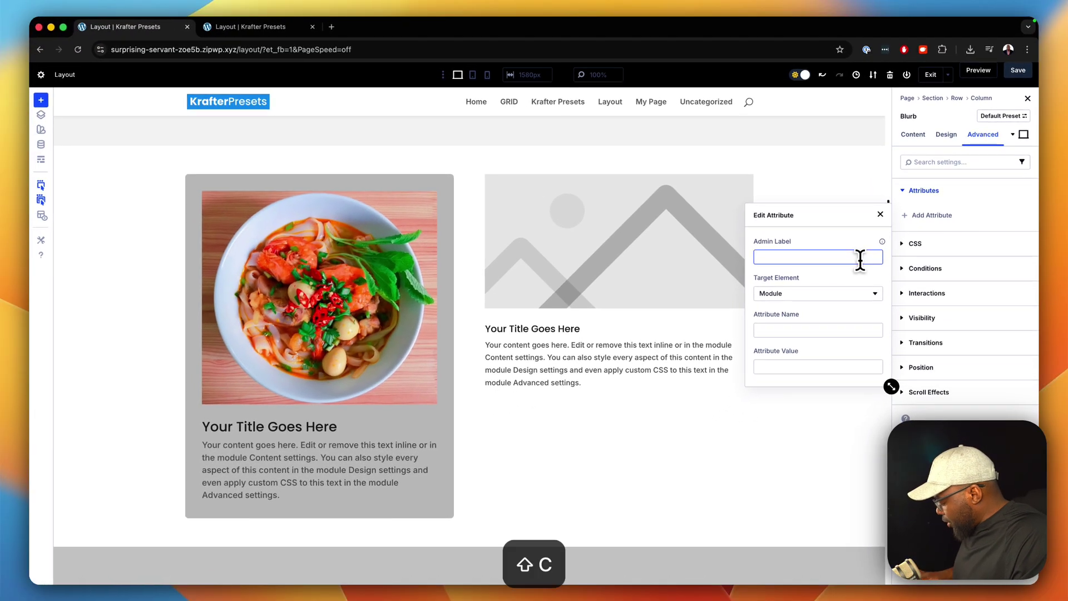
pyautogui.write('SS Class')
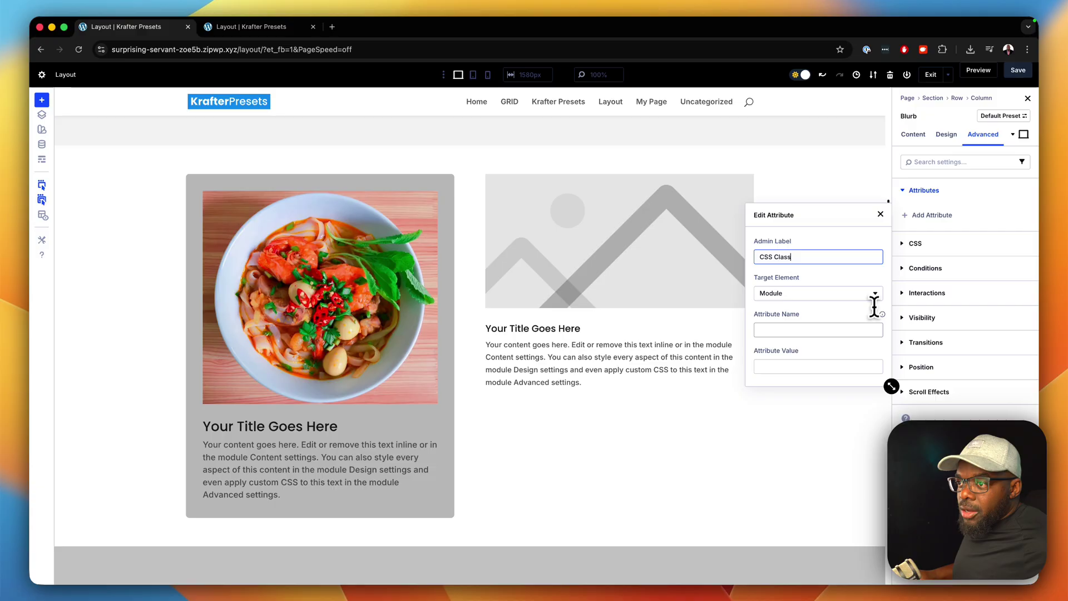
pyautogui.click(857, 330)
pyautogui.write('class')
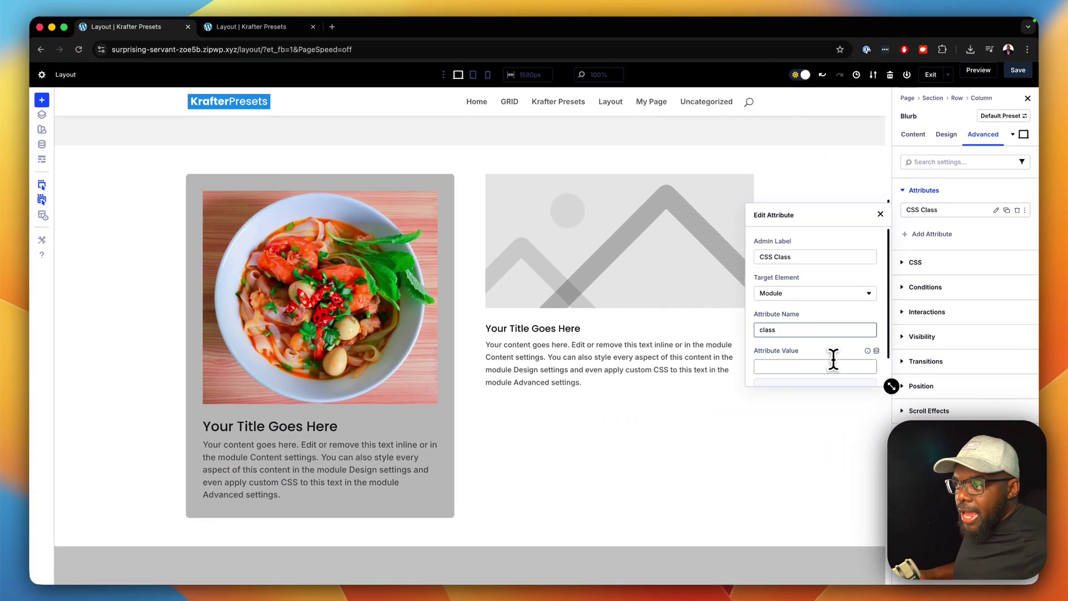
pyautogui.click(834, 365)
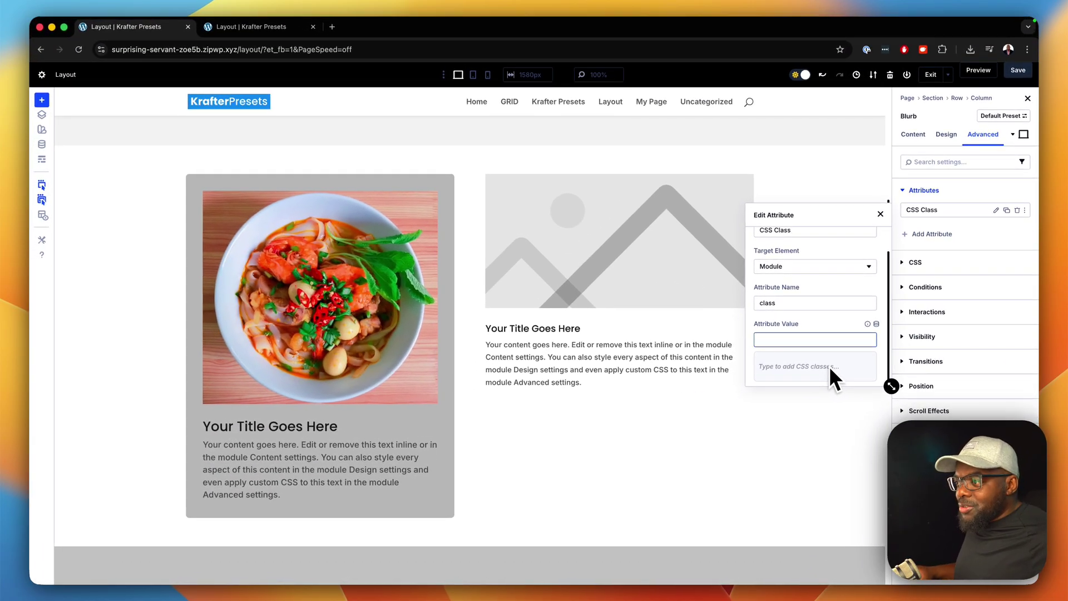
# - Enter the classes sk, p-m and bg-gray-200 as the attribute value
pyautogui.write('sk-b')
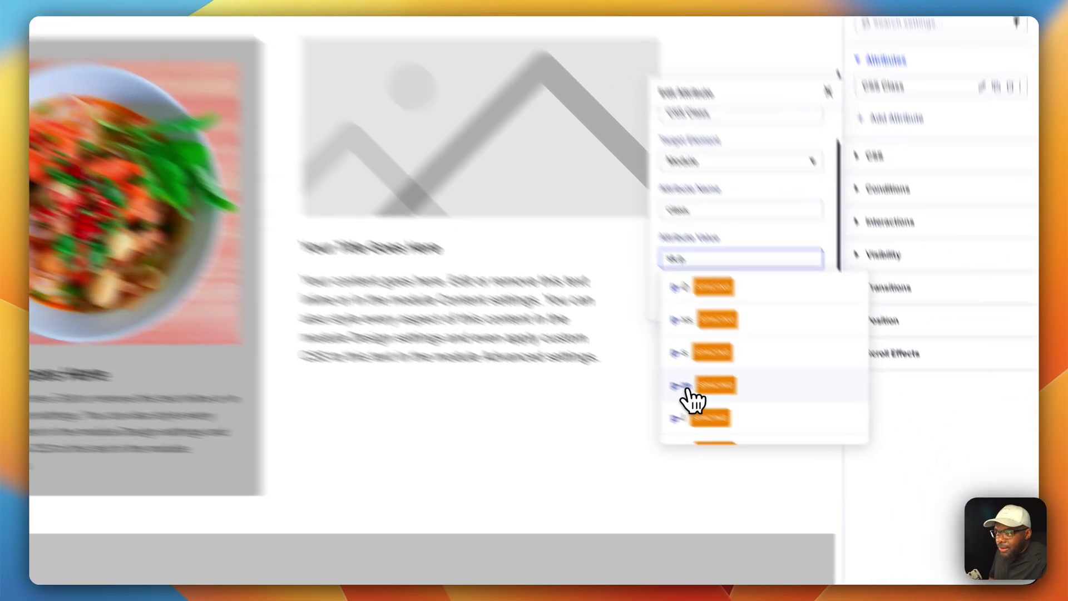
pyautogui.click(772, 437)
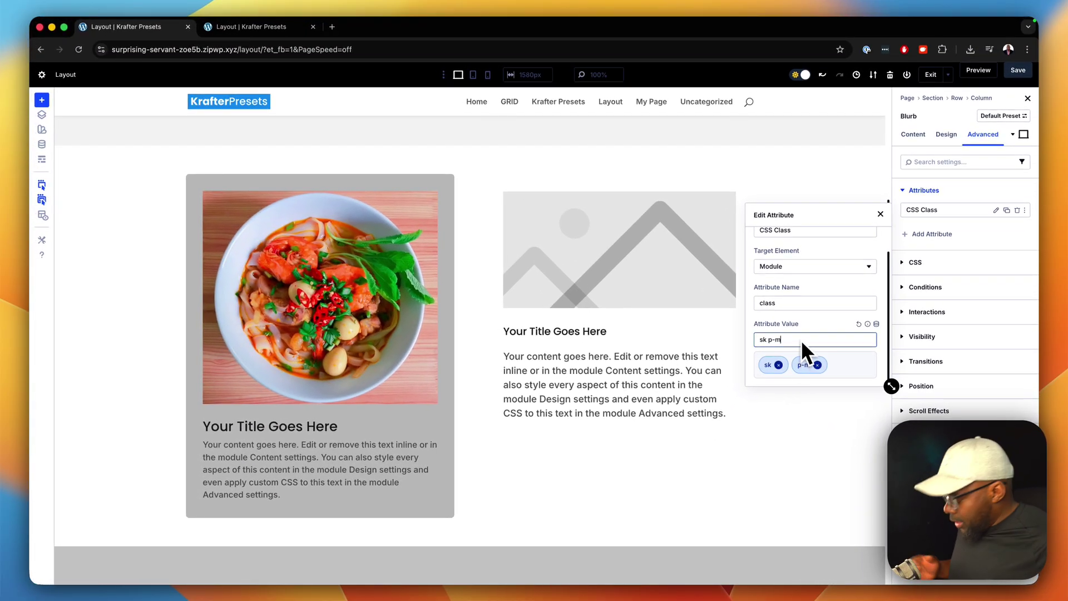
pyautogui.click(801, 339)
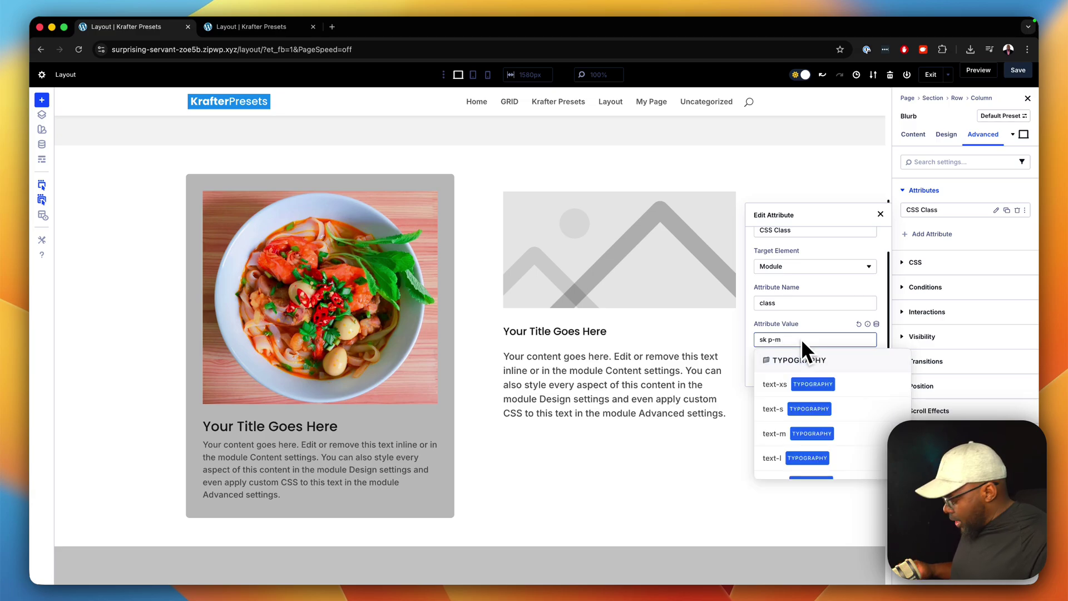
pyautogui.write('bg')
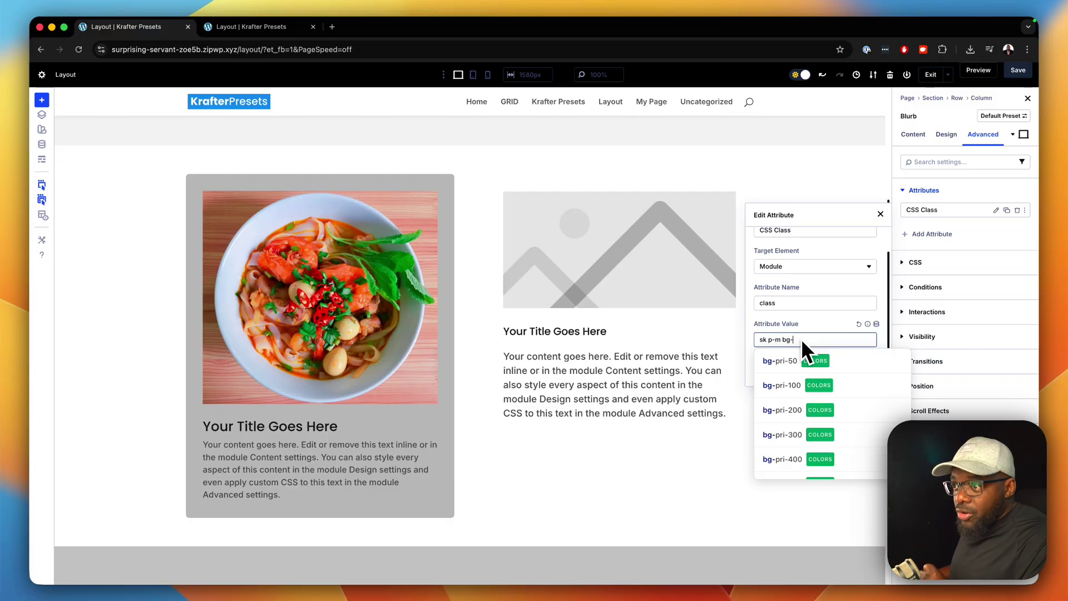
pyautogui.write('-gr')
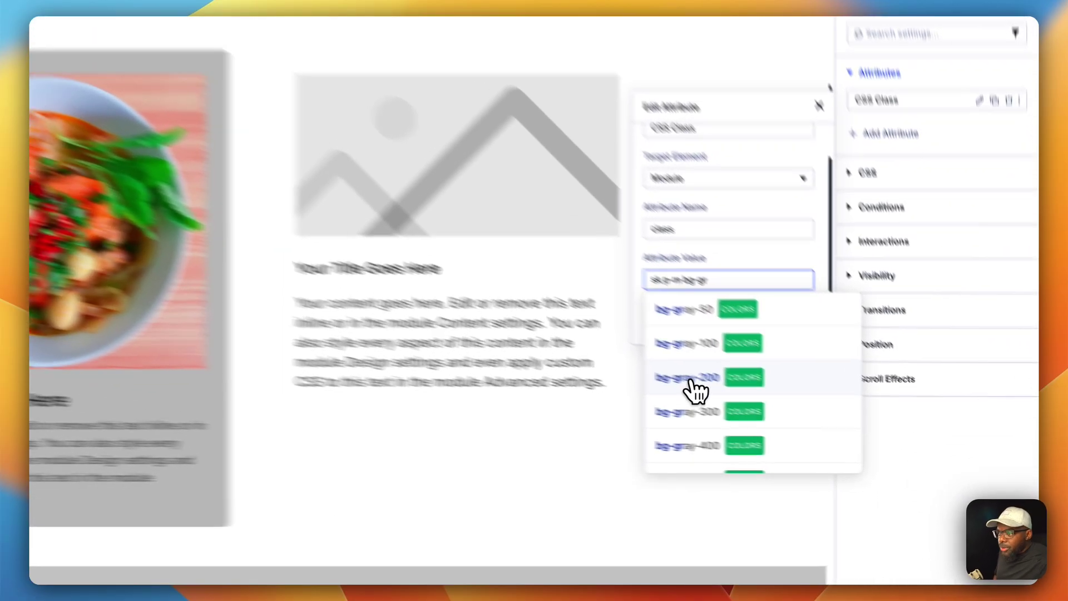
pyautogui.click(787, 411)
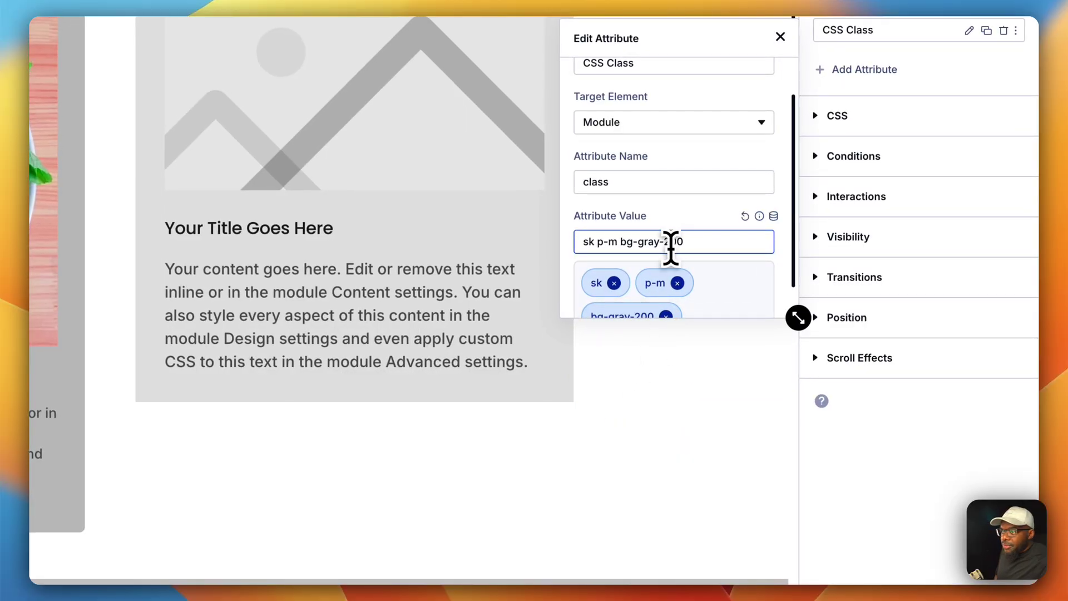
# - Change the background class to bg-gray-300, briefly trying bg-gray-400
pyautogui.click(668, 241)
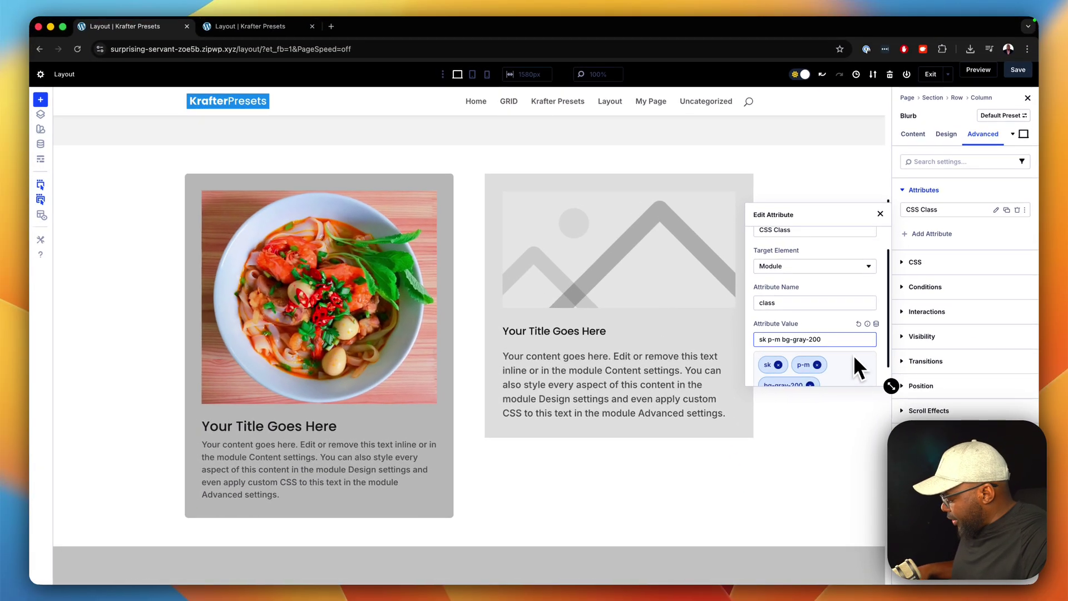
pyautogui.press('BackSpace')
pyautogui.write('3')
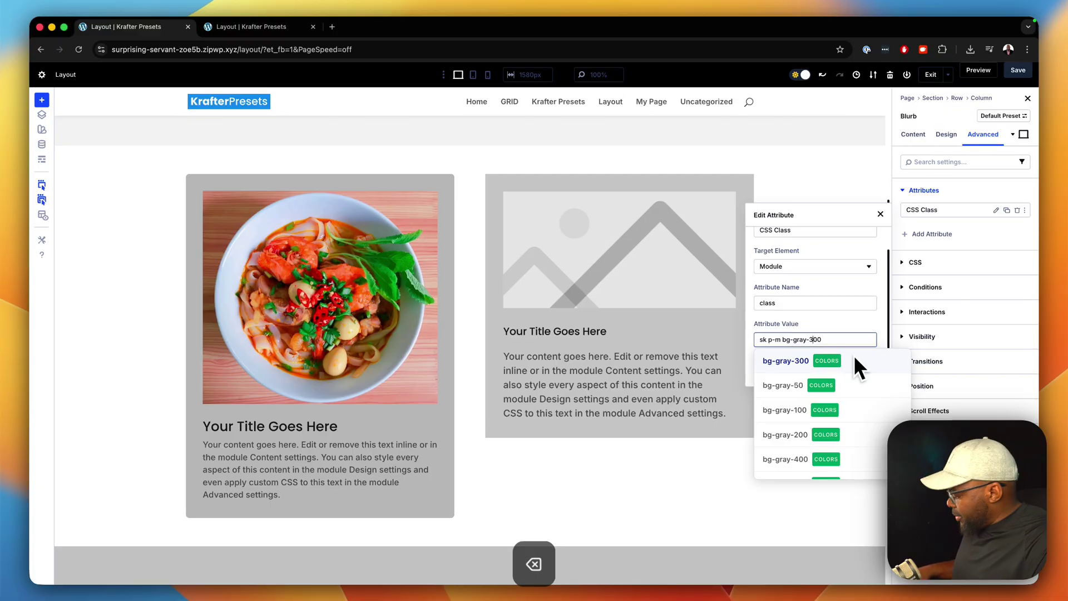
pyautogui.press('BackSpace')
pyautogui.write('4')
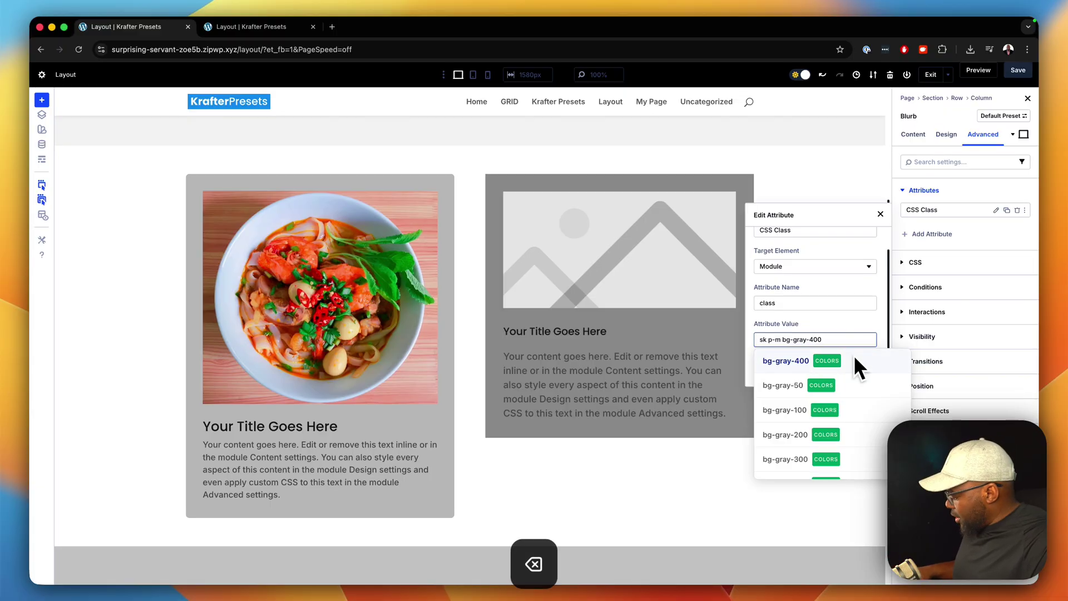
pyautogui.press('BackSpace')
pyautogui.write('300 r')
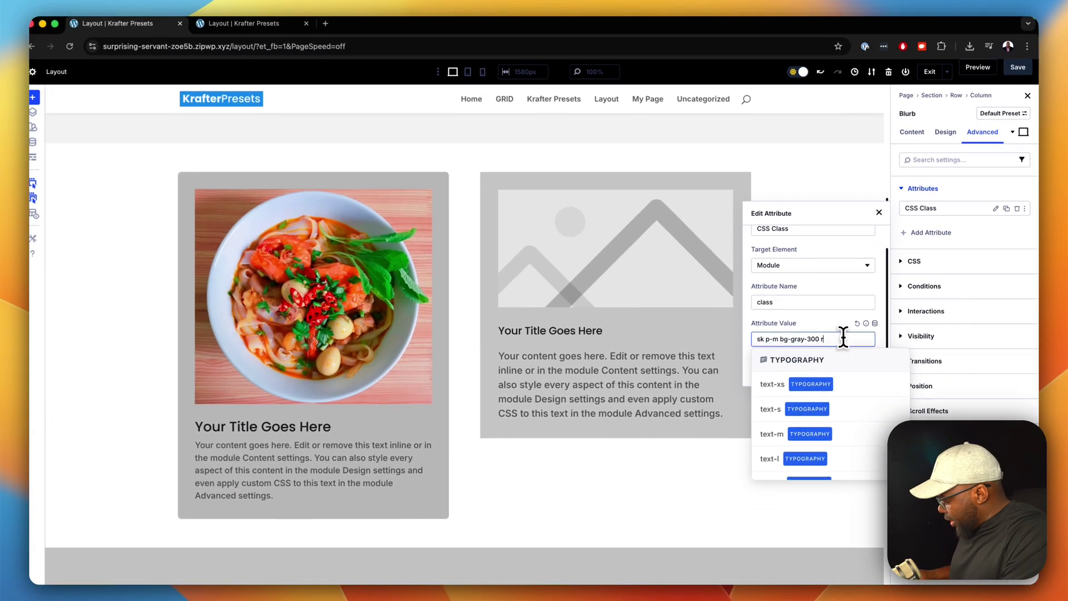
# - Append the rad-m class to round the right card's corners, enlarging the attribute editor
pyautogui.write('ad')
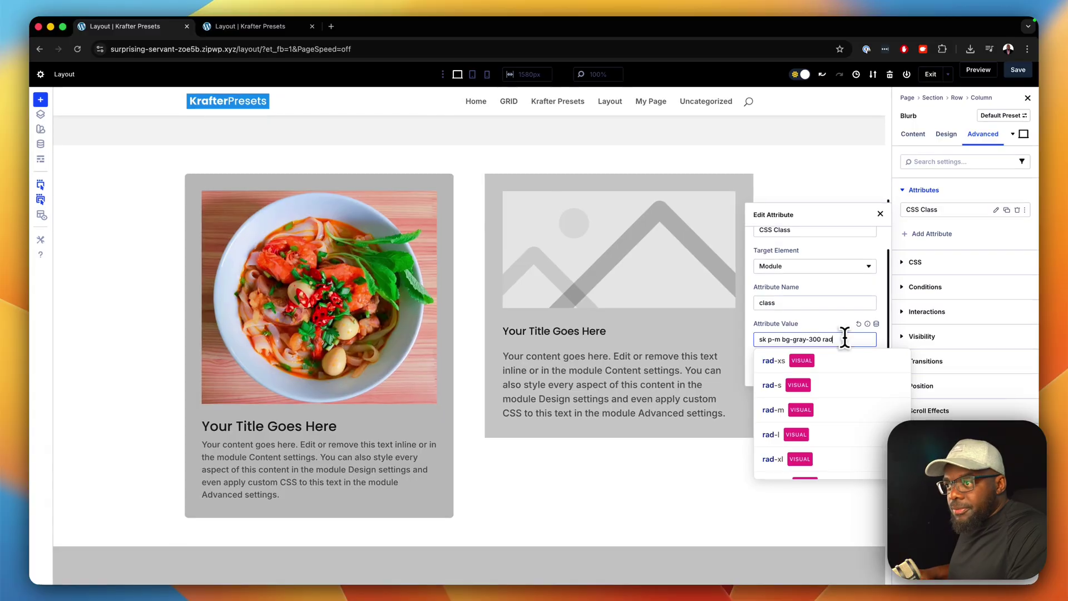
pyautogui.click(791, 415)
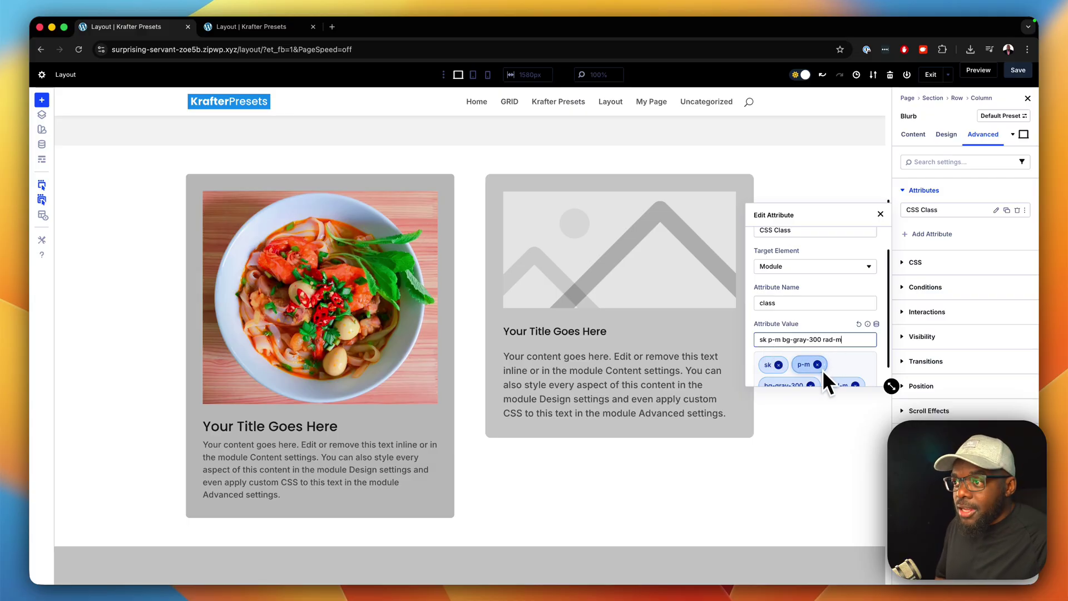
pyautogui.scroll(-1, 823, 369)
pyautogui.moveTo(891, 385); pyautogui.dragTo(901, 493)
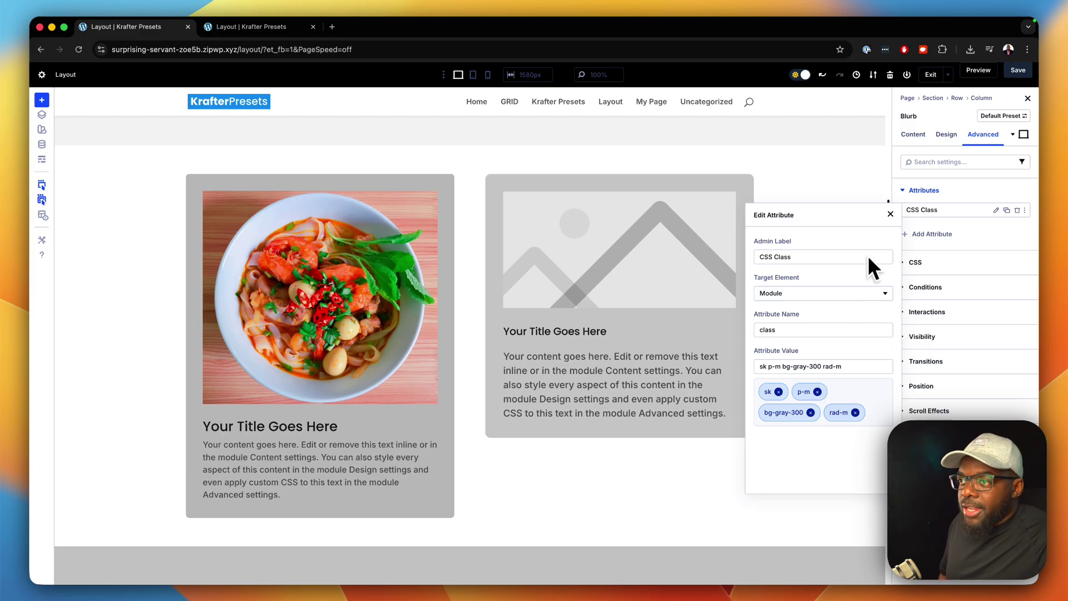
# - Insert the sushi bowl photo into the second blurb from the Media Library
pyautogui.click(890, 215)
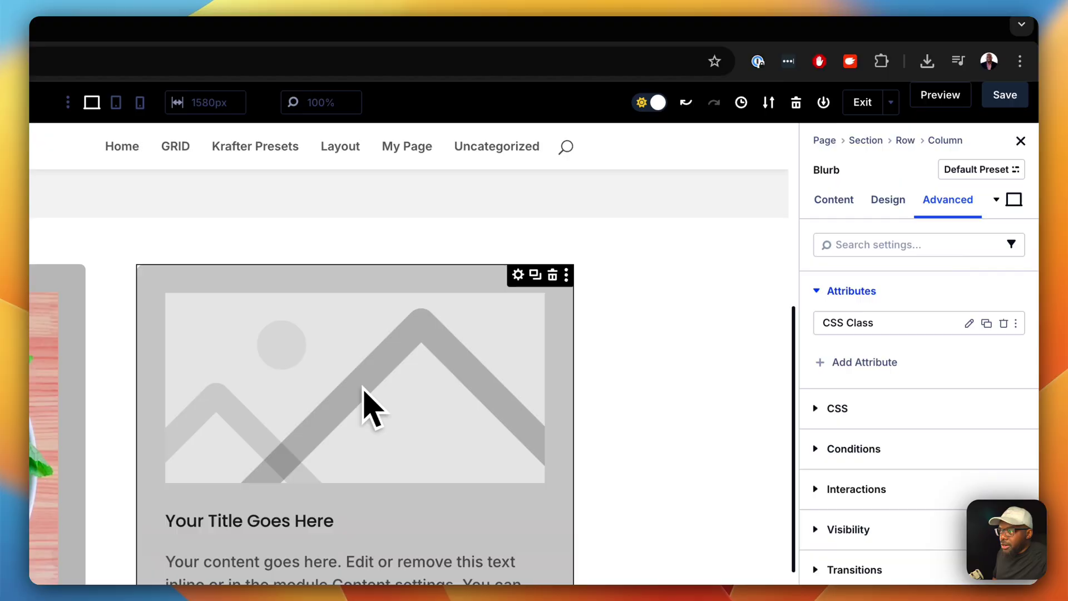
pyautogui.click(829, 200)
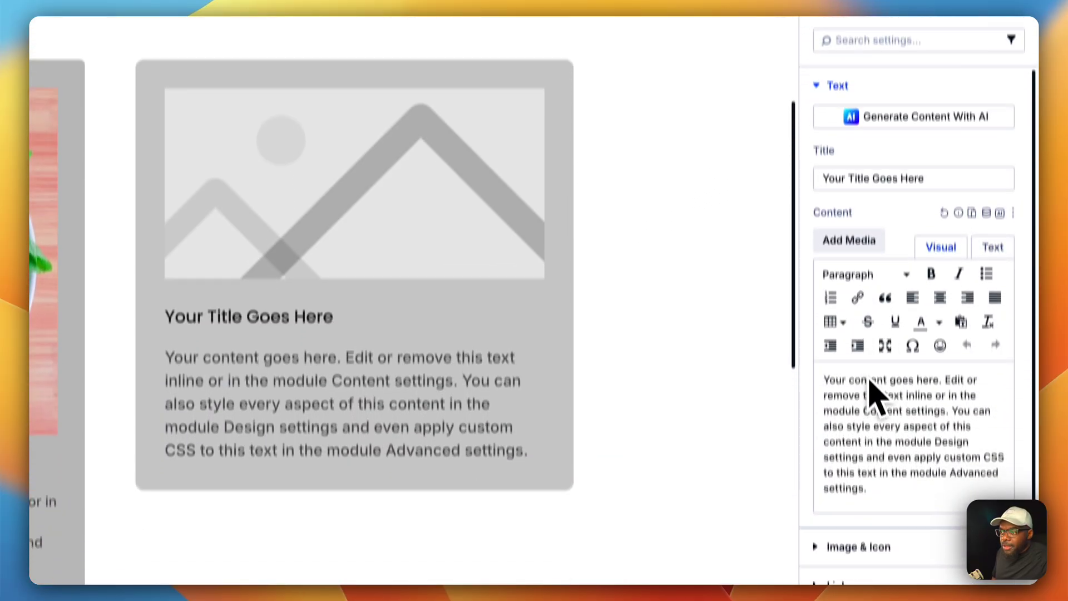
pyautogui.scroll(-2, 880, 445)
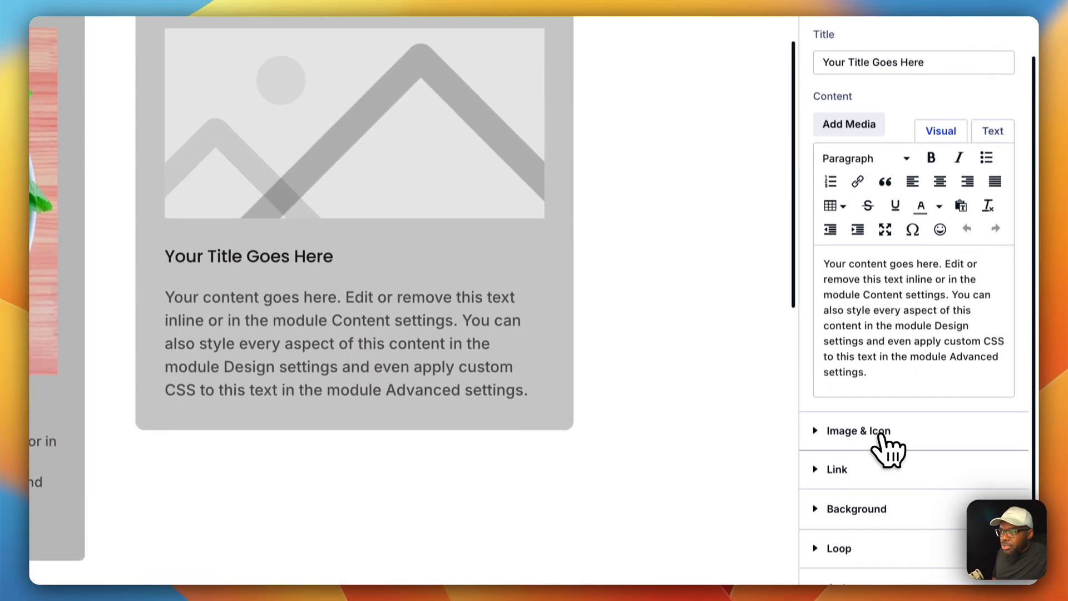
pyautogui.click(888, 424)
pyautogui.click(897, 278)
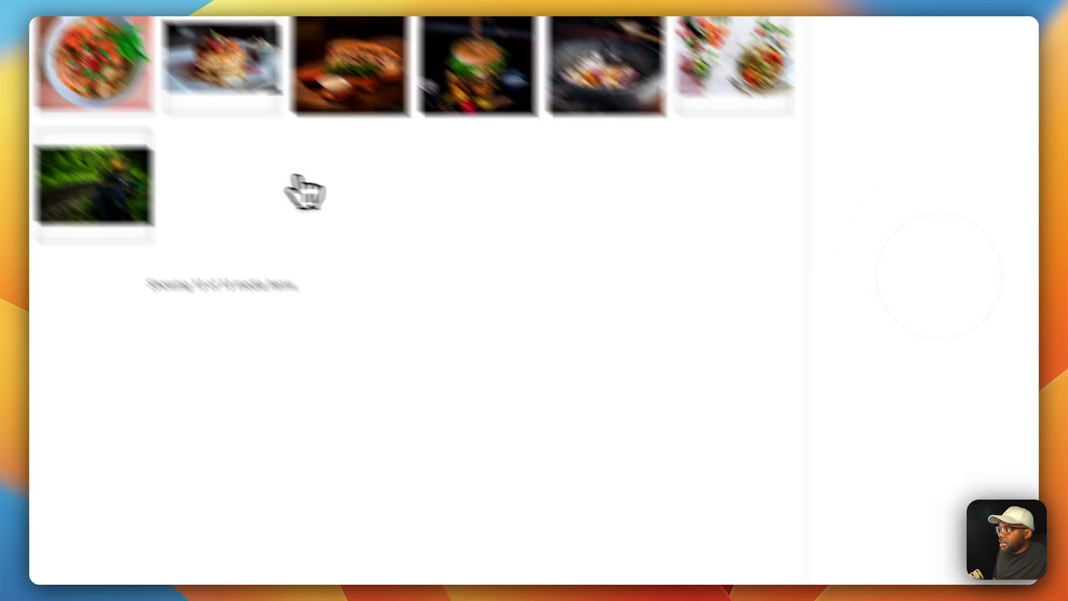
pyautogui.click(362, 184)
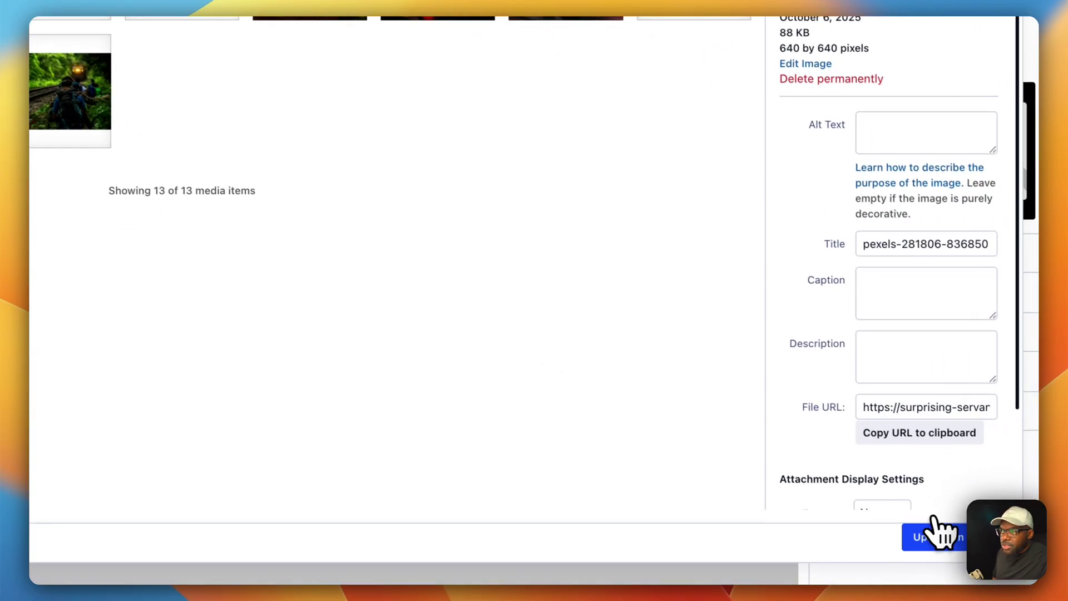
pyautogui.click(944, 533)
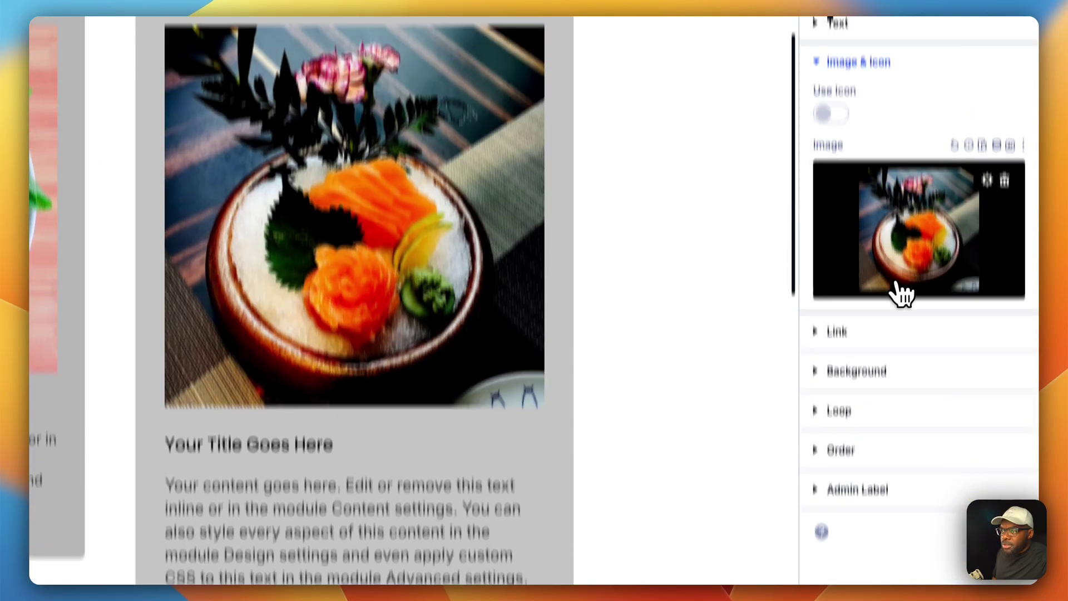
# - Swap the blurb image to the burrito photo, then to the noodle soup photo
pyautogui.click(890, 181)
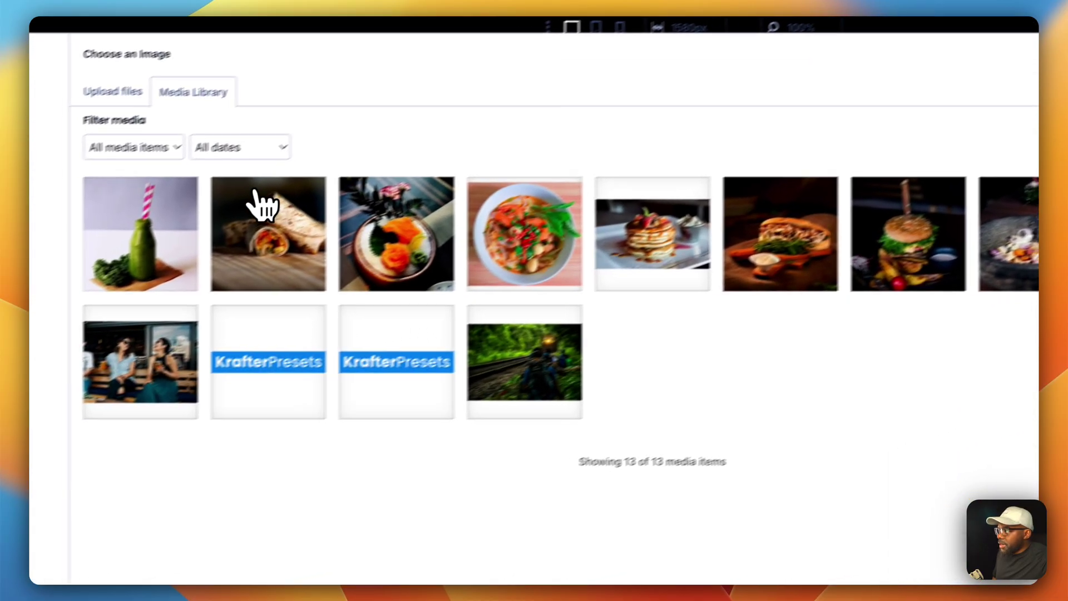
pyautogui.click(322, 210)
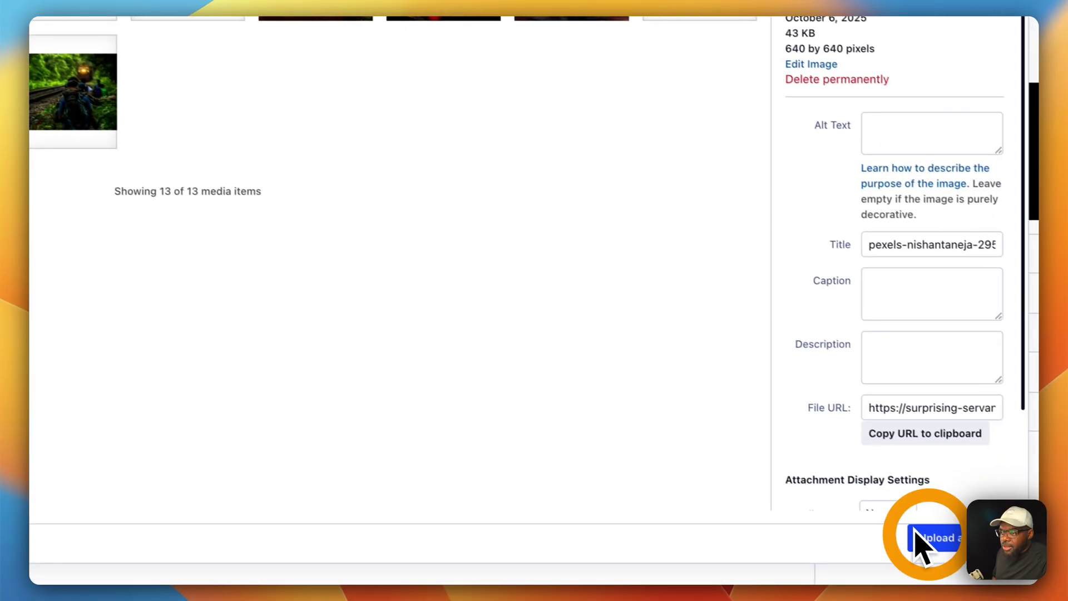
pyautogui.click(927, 535)
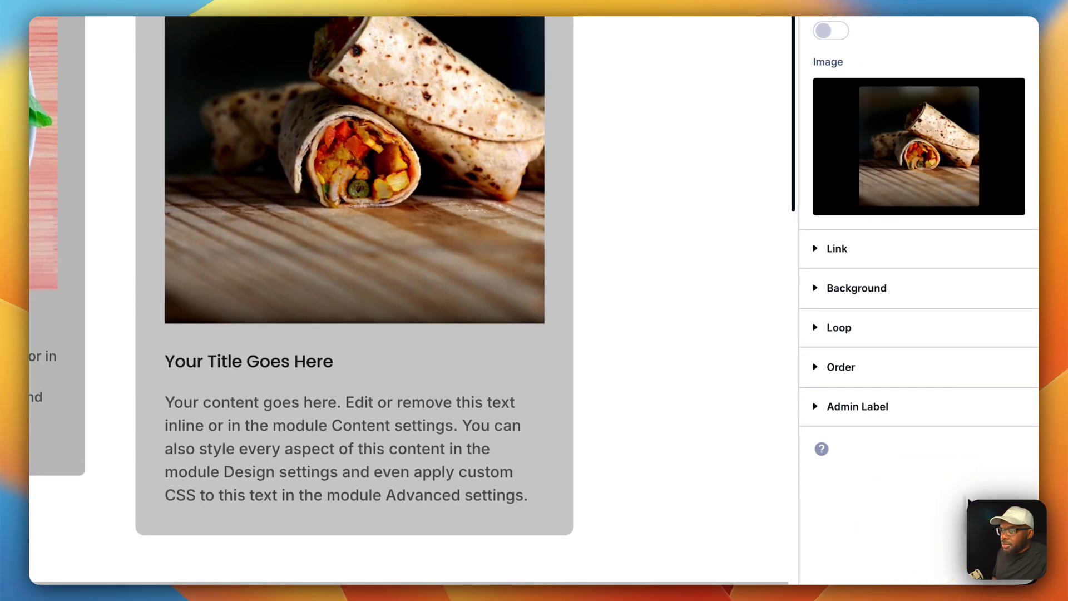
pyautogui.click(918, 167)
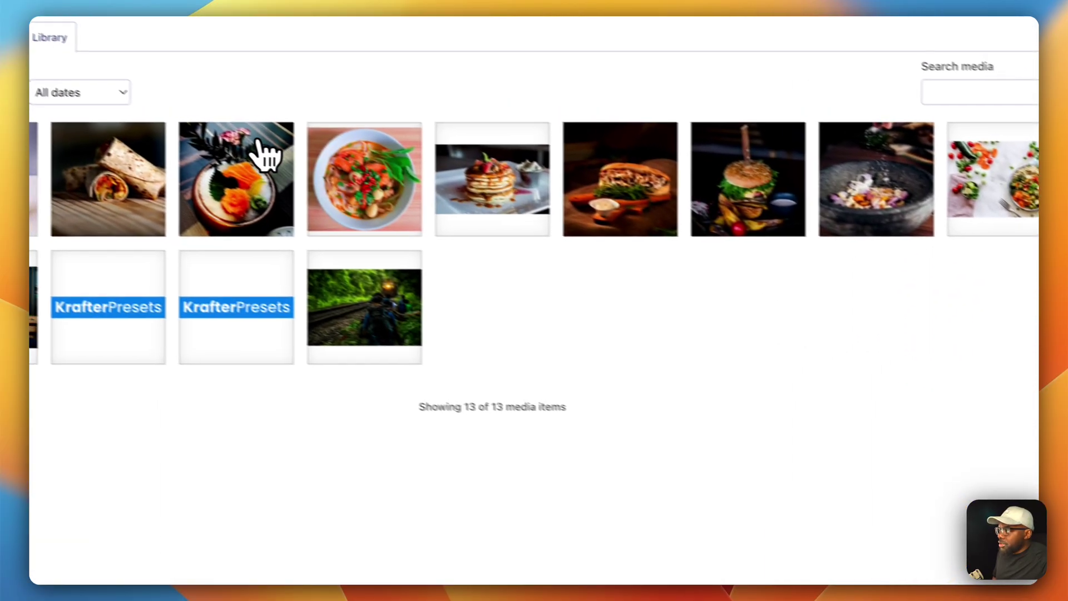
pyautogui.click(421, 212)
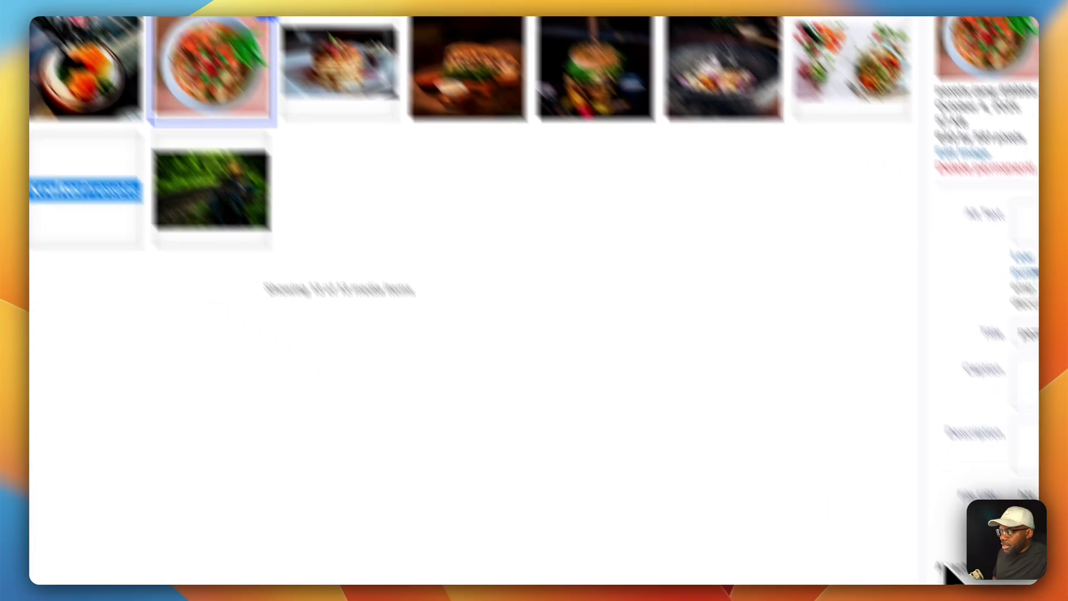
pyautogui.click(940, 545)
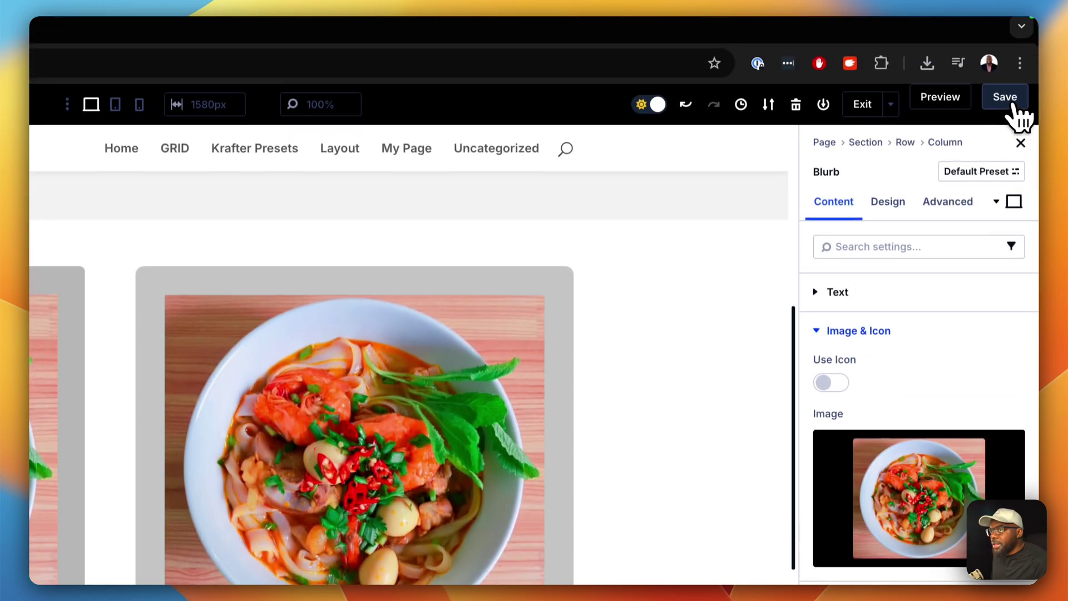
# - Save the layout and reload the front-end preview to see the changes
pyautogui.click(1004, 35)
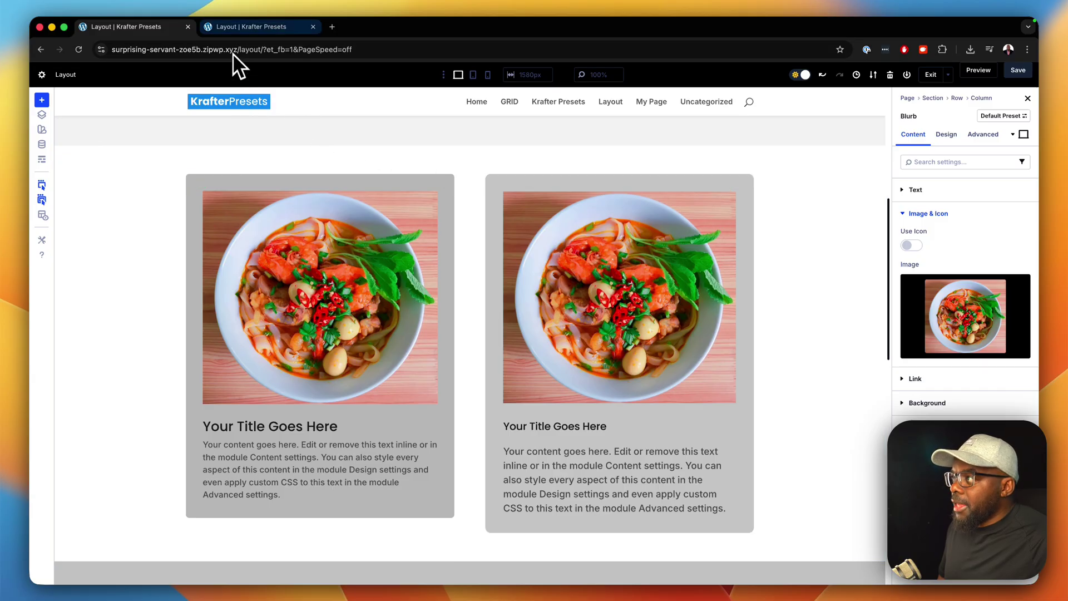
pyautogui.click(232, 29)
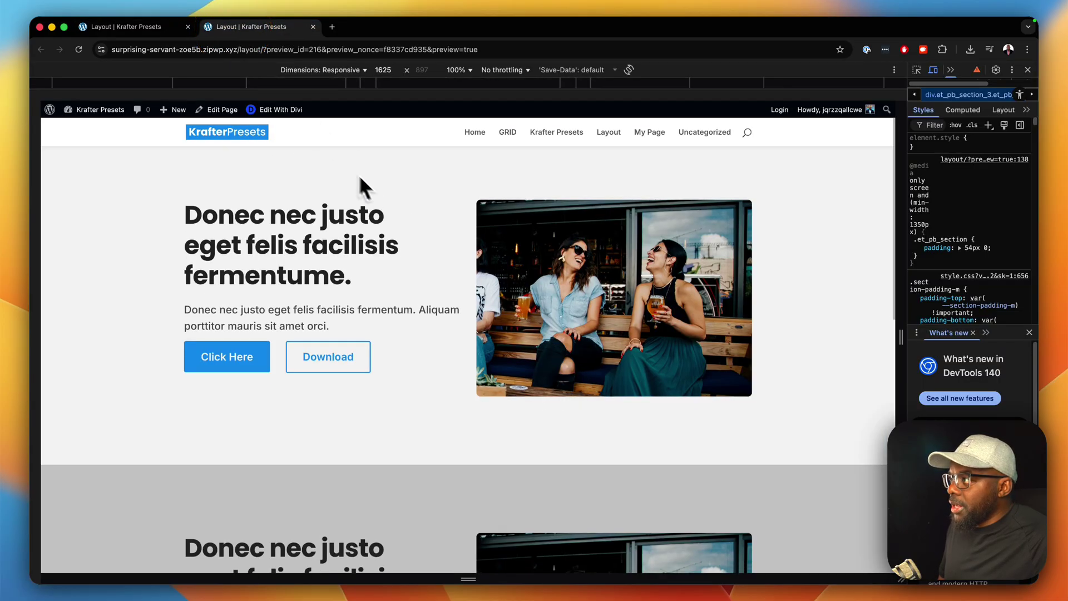
pyautogui.click(79, 49)
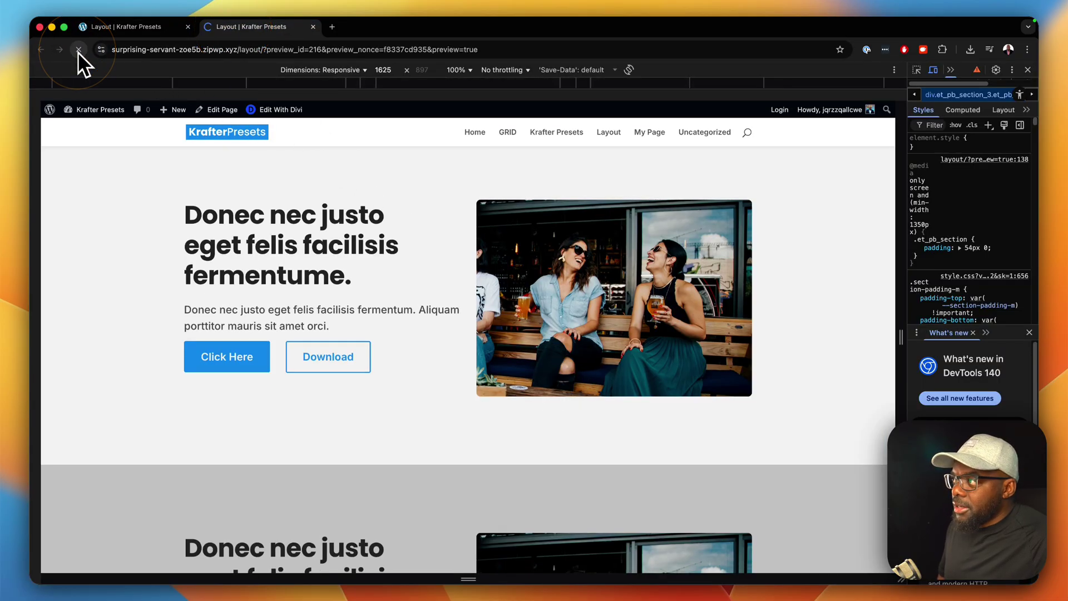
pyautogui.scroll(-6, 746, 432)
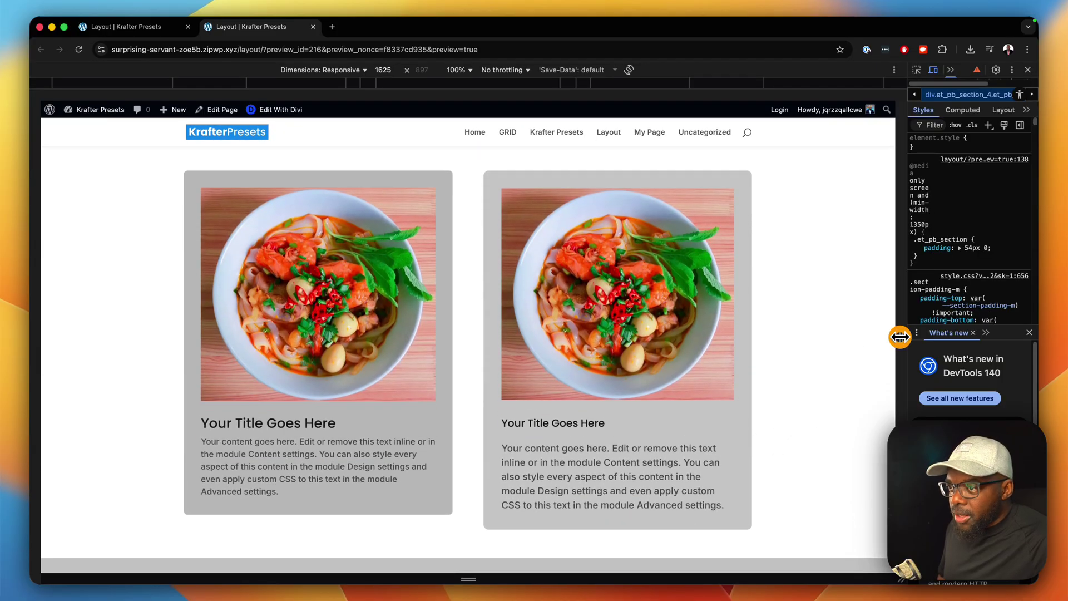
# - Narrow the responsive preview step by step to check how the food cards wrap
pyautogui.moveTo(900, 336); pyautogui.dragTo(739, 327)
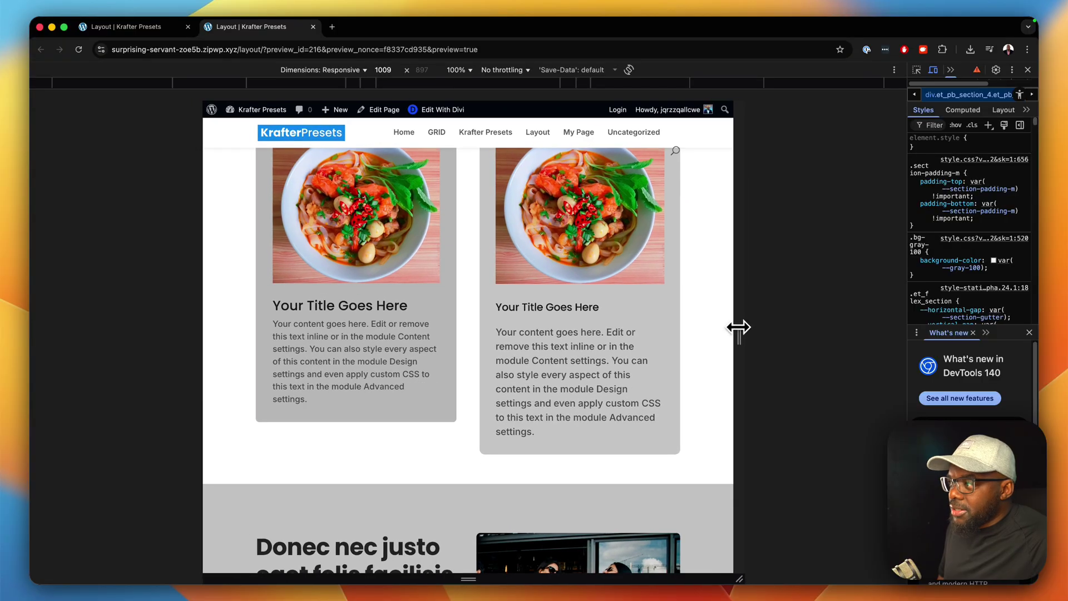
pyautogui.scroll(3, 589, 351)
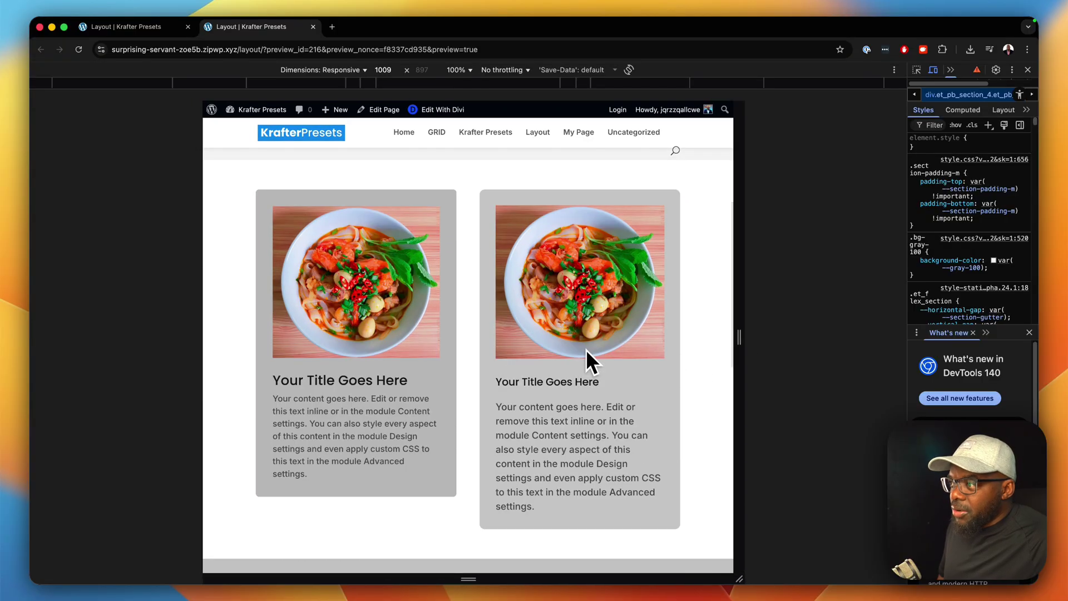
pyautogui.moveTo(739, 337); pyautogui.dragTo(615, 332)
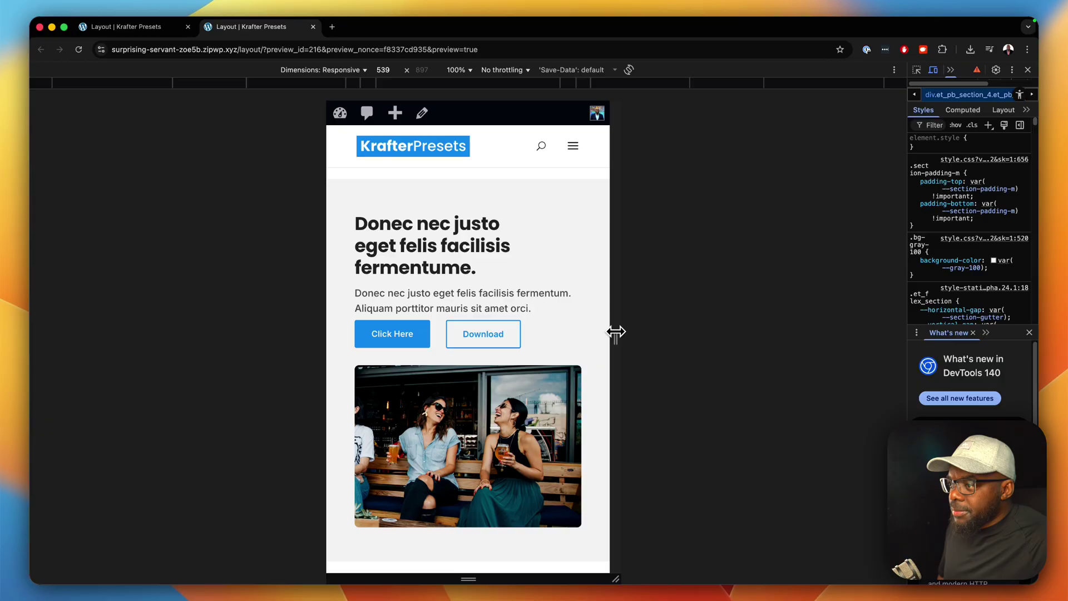
pyautogui.scroll(-6, 556, 350)
pyautogui.scroll(-5, 479, 359)
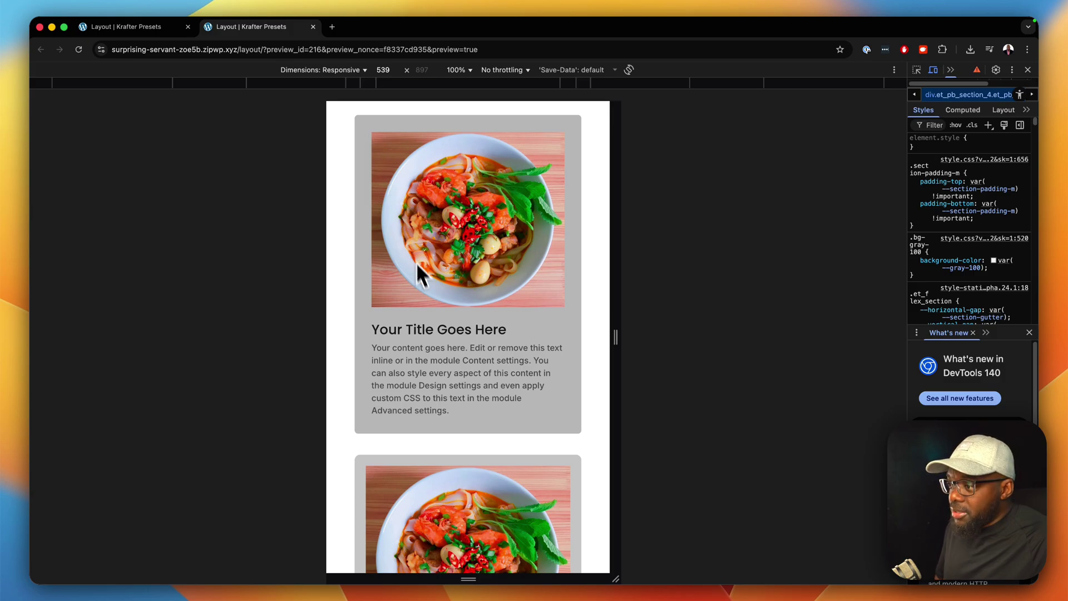
pyautogui.scroll(-5, 465, 398)
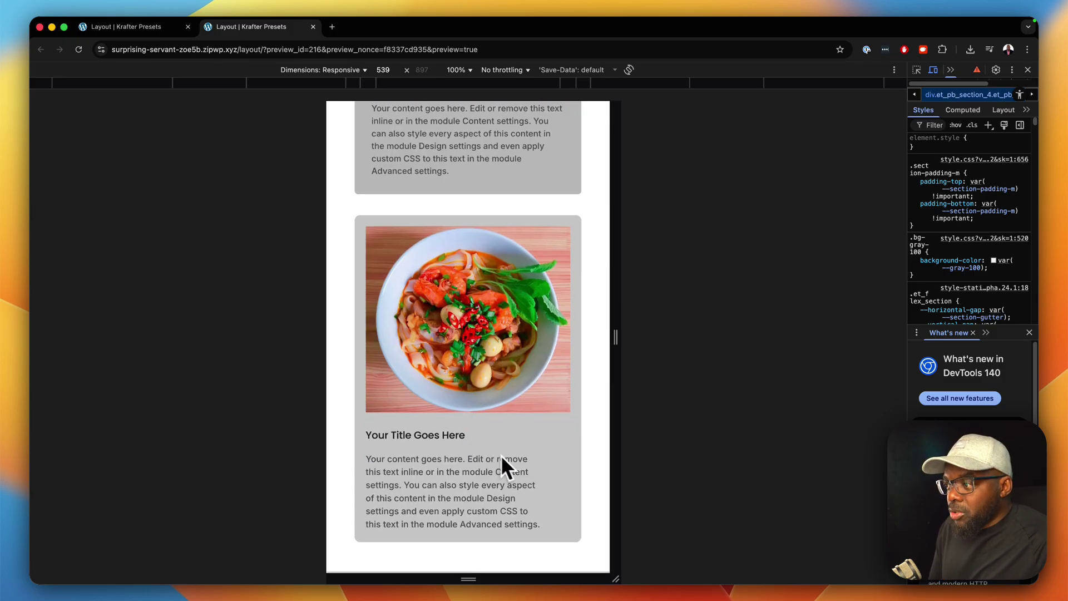
pyautogui.scroll(5, 562, 462)
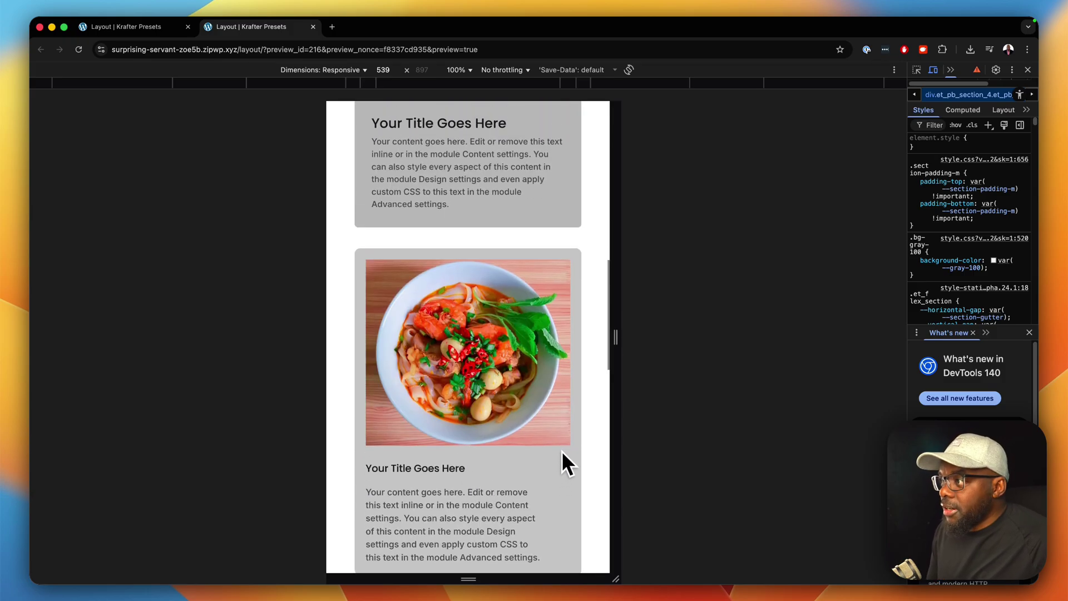
pyautogui.scroll(1, 563, 449)
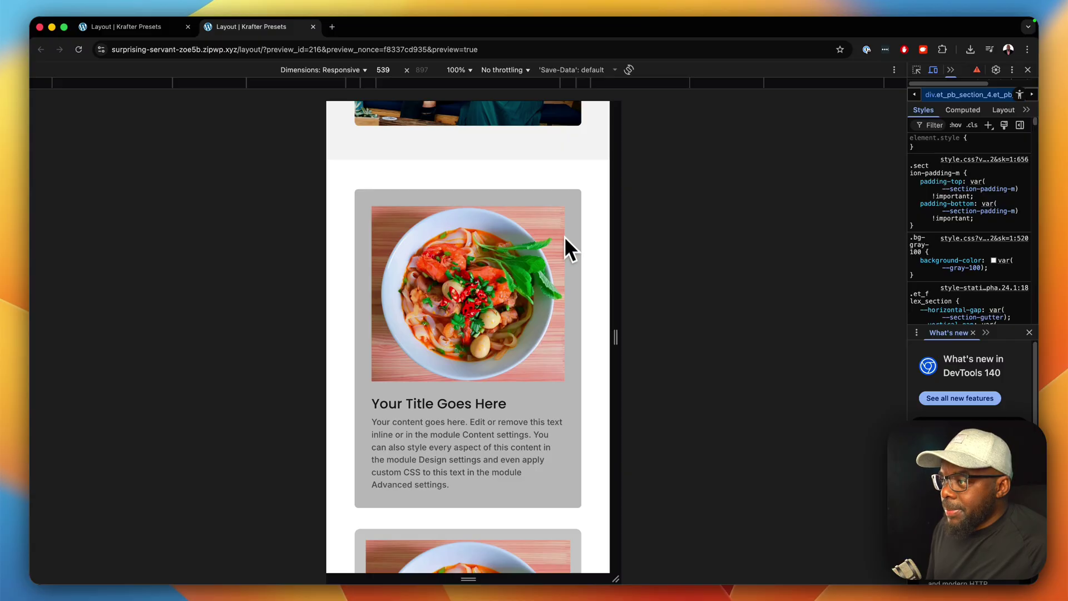
pyautogui.scroll(-2, 517, 376)
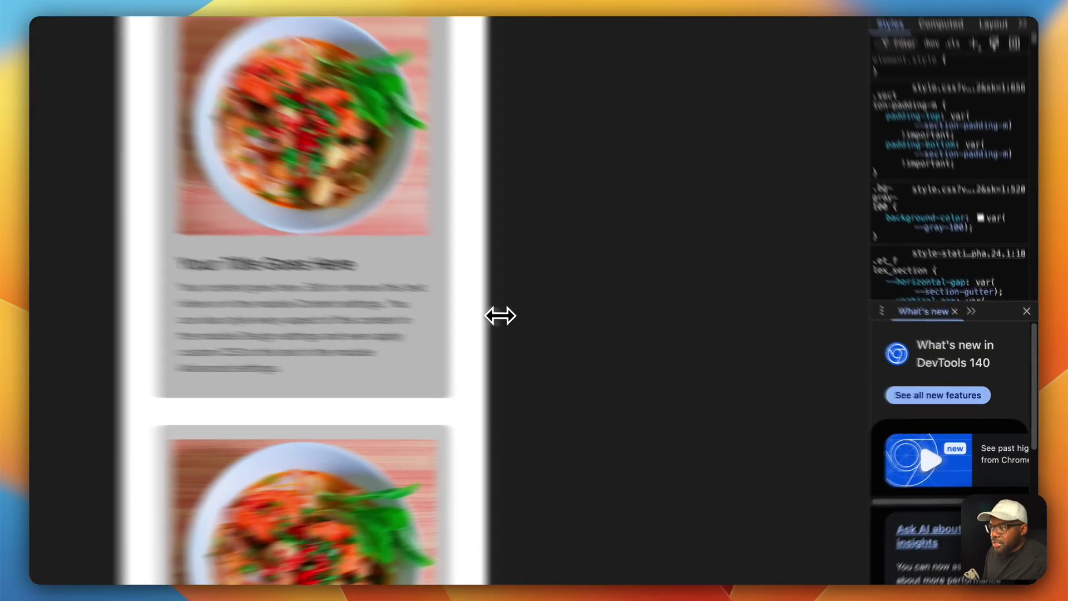
pyautogui.moveTo(615, 336); pyautogui.dragTo(603, 335)
pyautogui.moveTo(333, 287); pyautogui.dragTo(316, 280)
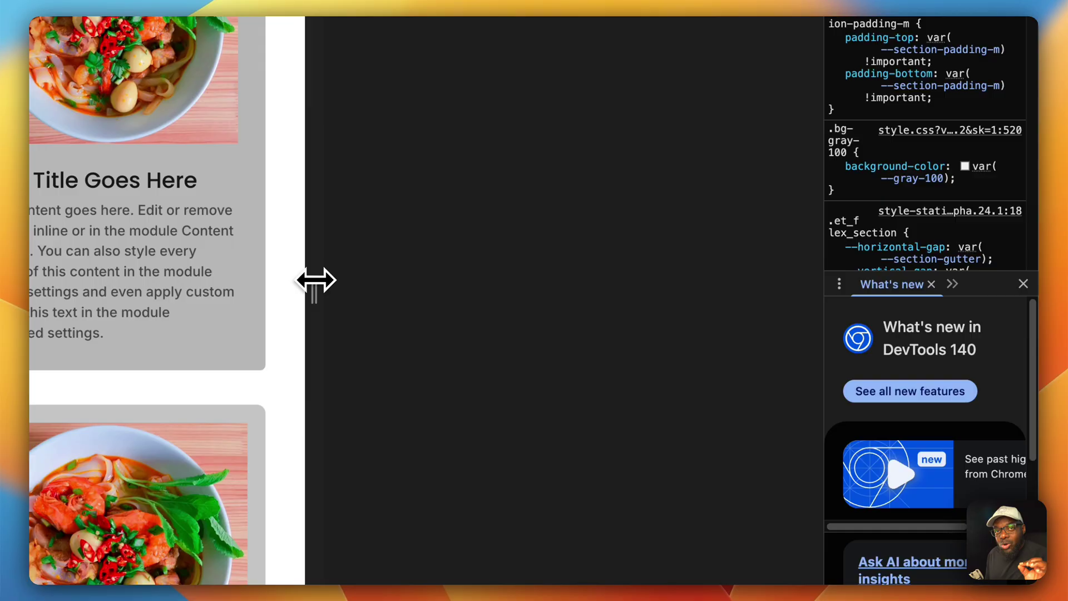
# - Widen the preview back to desktop width and return to the Divi builder Layout tab
pyautogui.moveTo(316, 280); pyautogui.dragTo(857, 314)
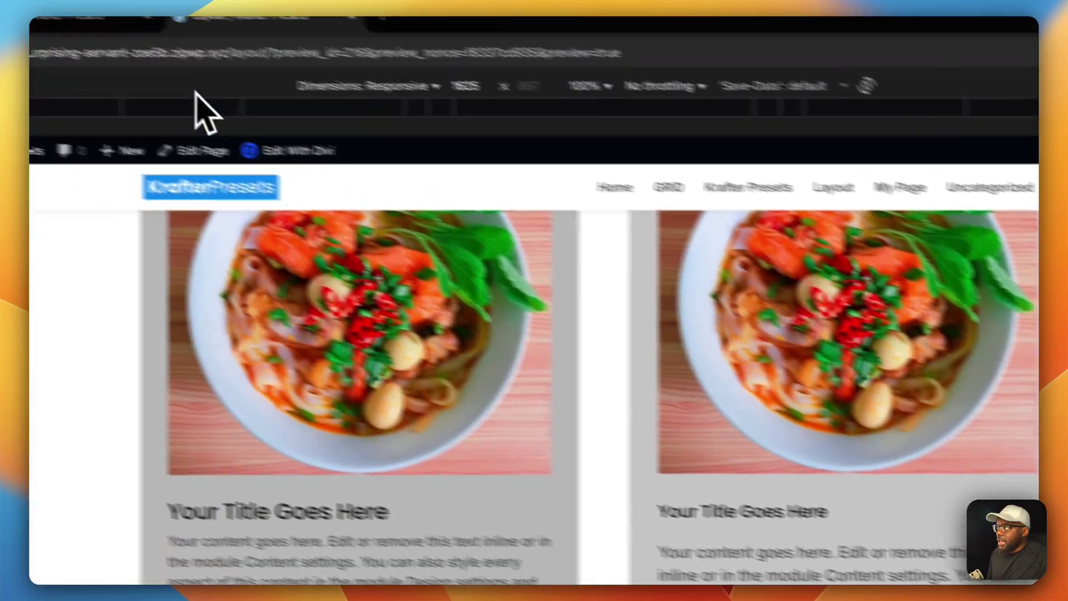
pyautogui.click(222, 34)
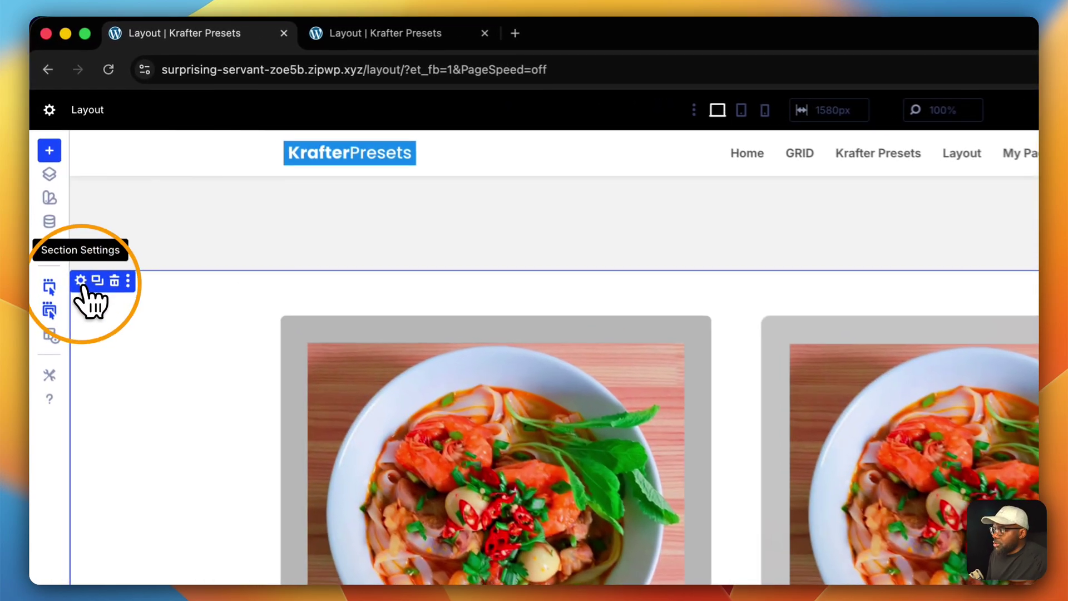
# - Add a 'CSS Class' attribute named class with value section-padding-m to the food-card section
pyautogui.click(81, 281)
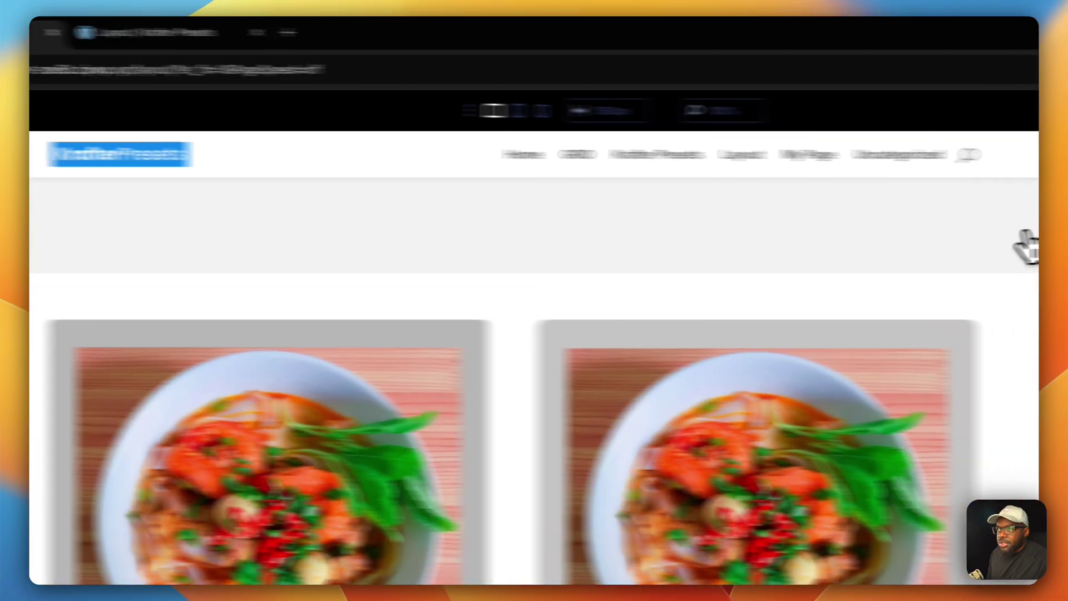
pyautogui.click(949, 205)
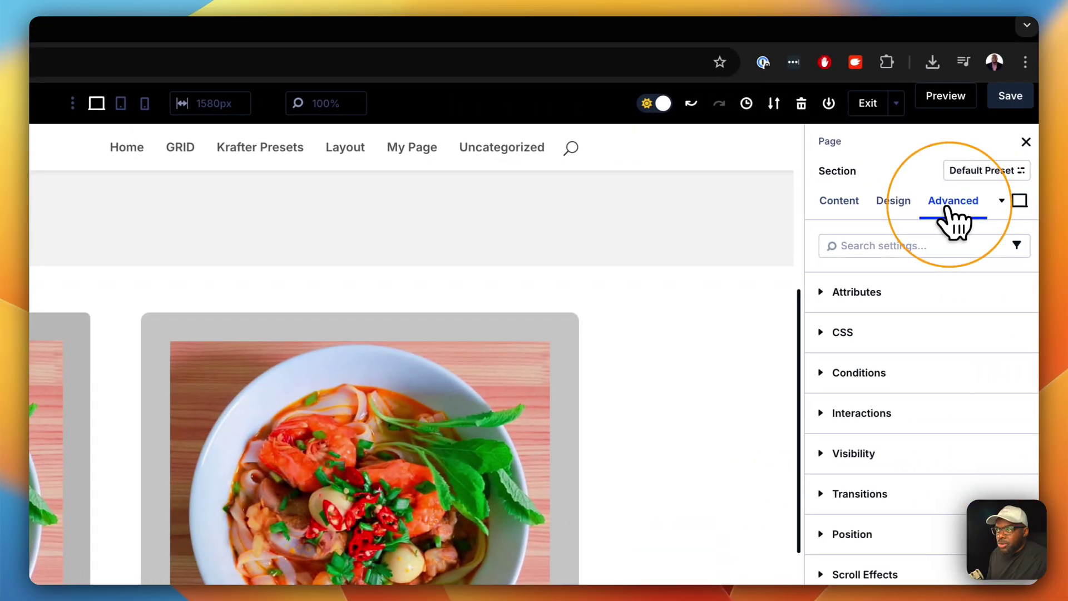
pyautogui.click(888, 293)
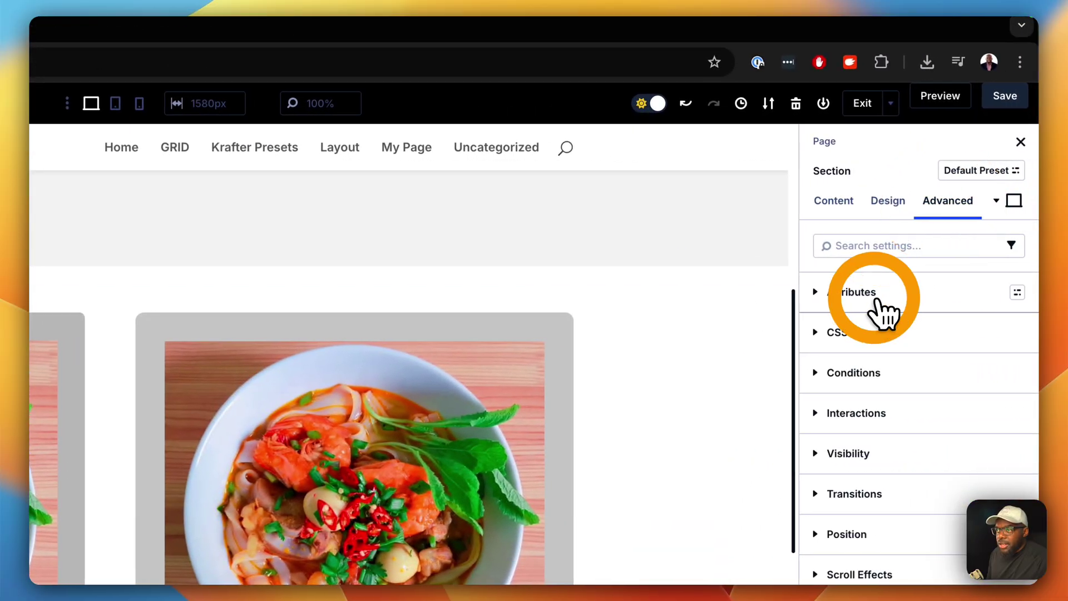
pyautogui.click(875, 334)
pyautogui.click(756, 396)
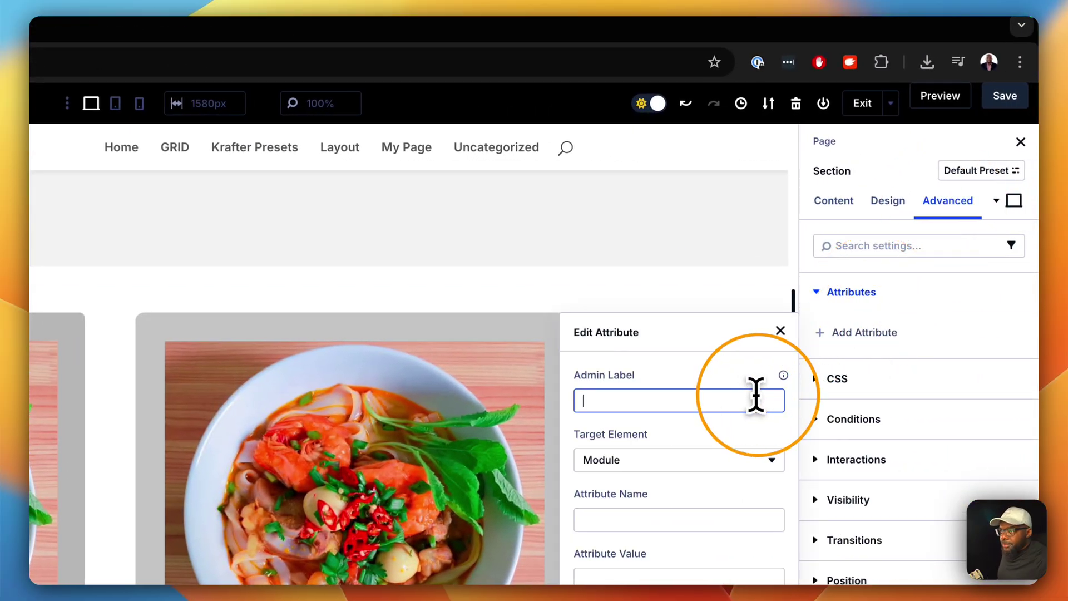
pyautogui.write('CSS')
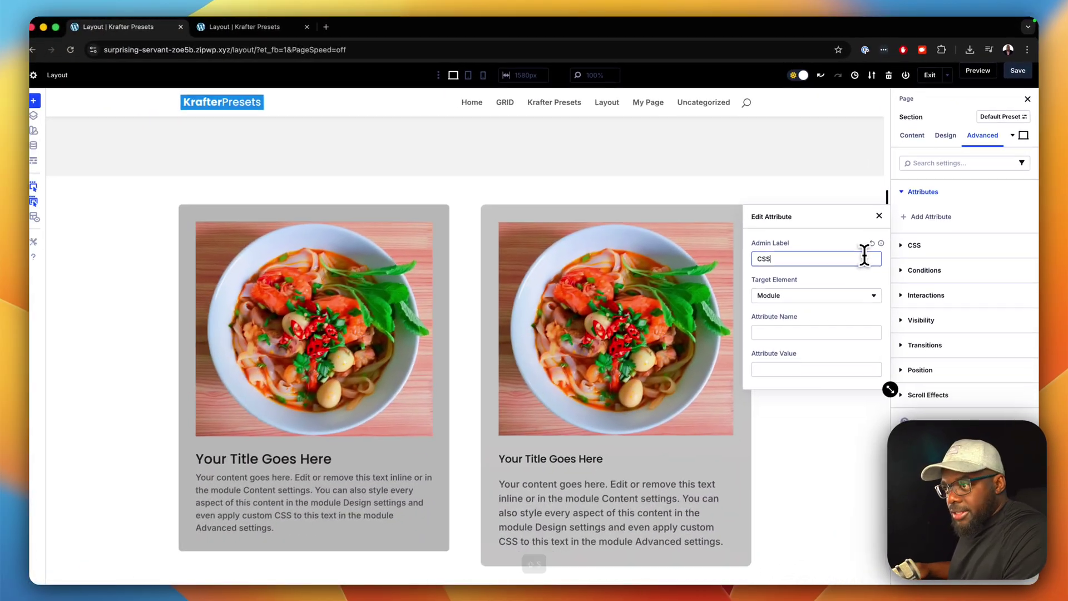
pyautogui.write(' Class')
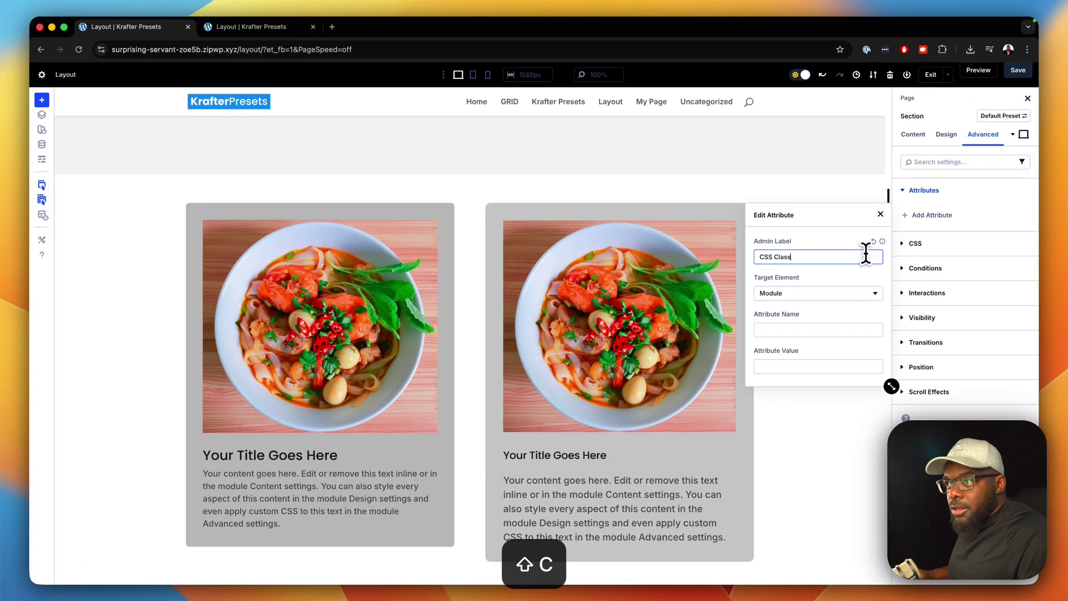
pyautogui.click(871, 331)
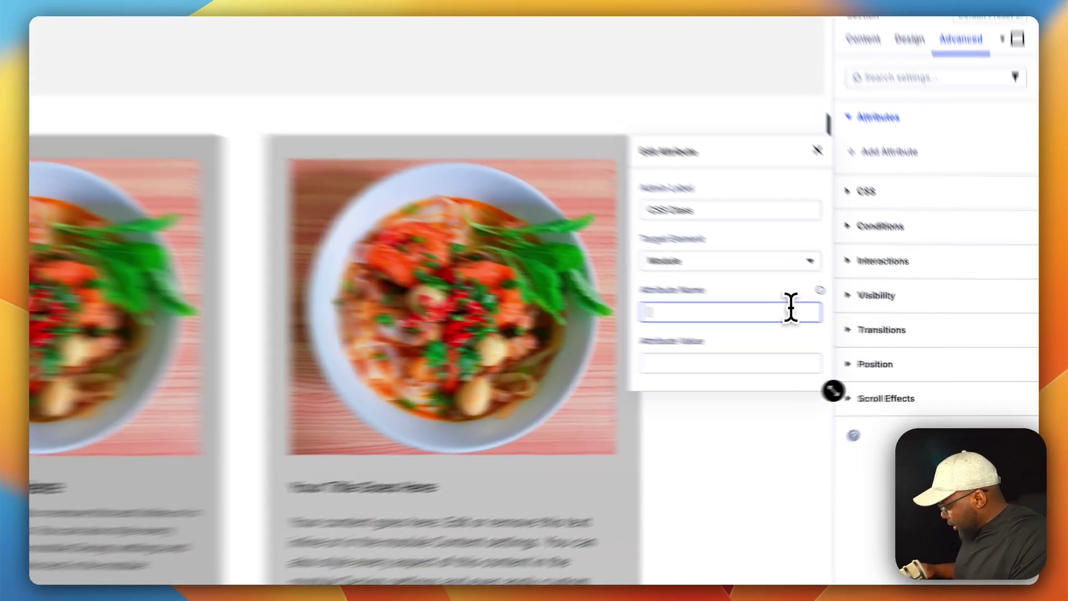
pyautogui.write('class')
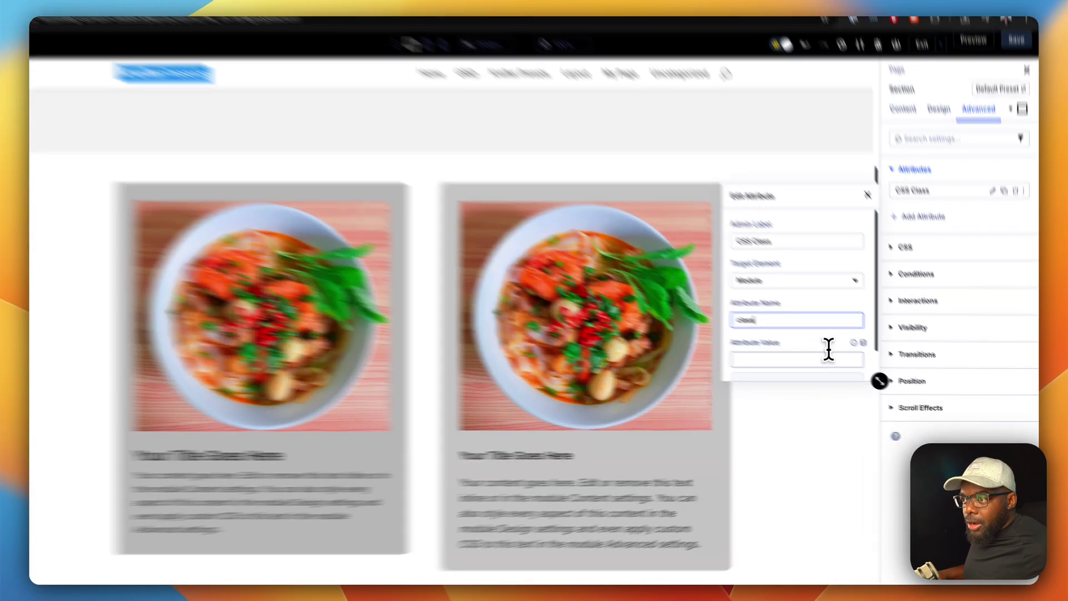
pyautogui.click(837, 367)
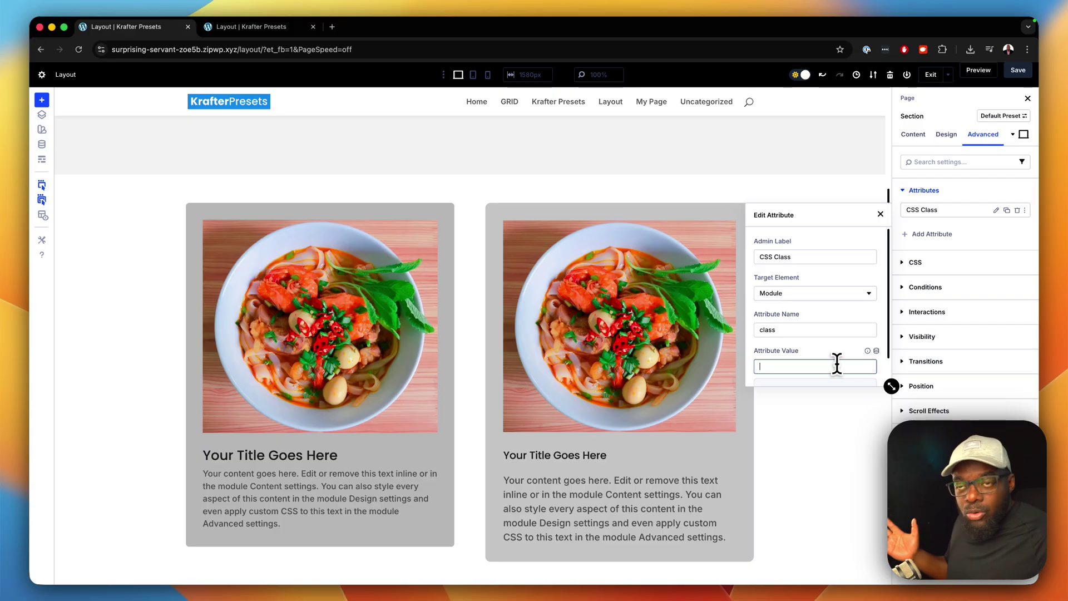
pyautogui.write('sect')
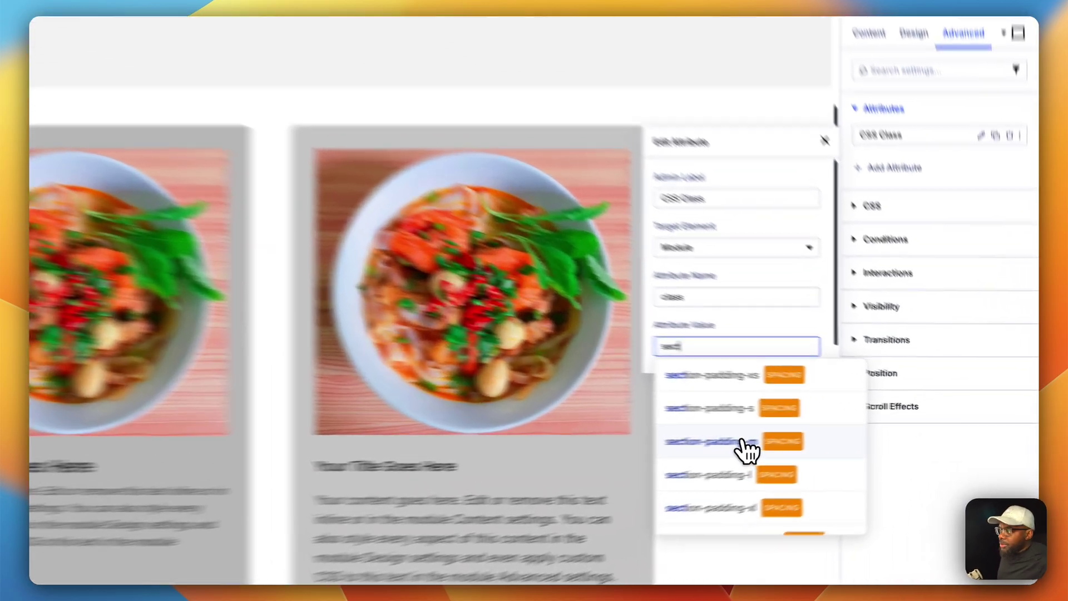
pyautogui.click(831, 436)
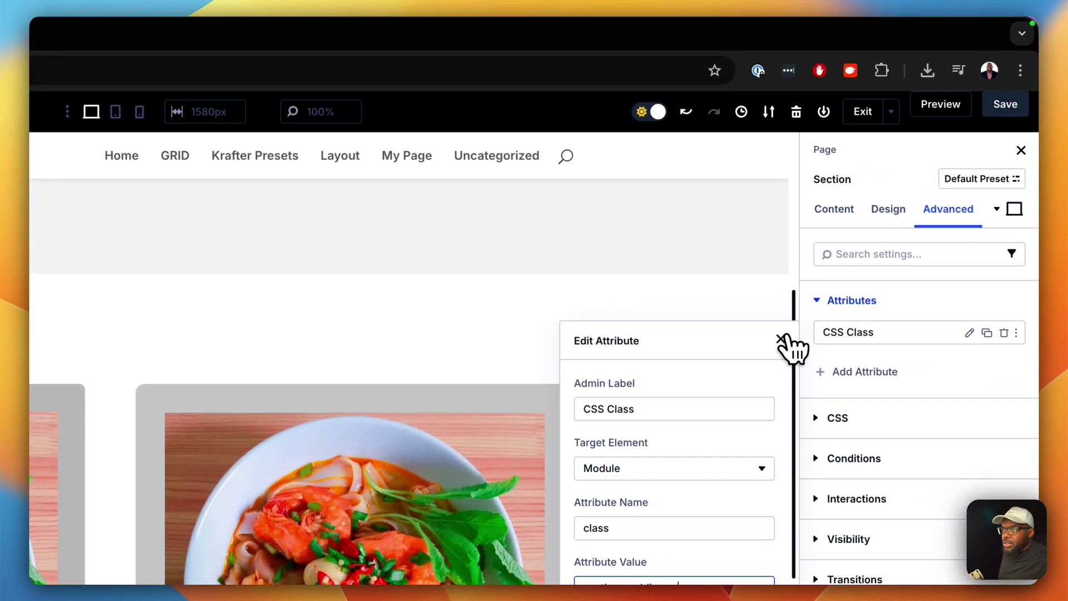
pyautogui.click(782, 339)
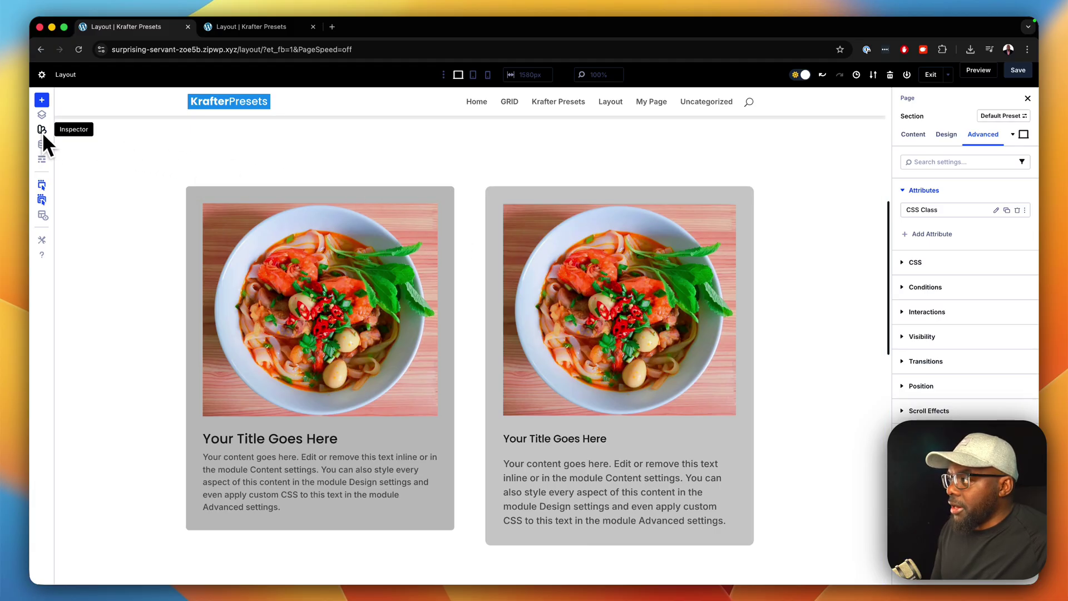
# - Change the right card's background class from bg-gray-300 to bg-pri-100
pyautogui.rightClick(659, 227)
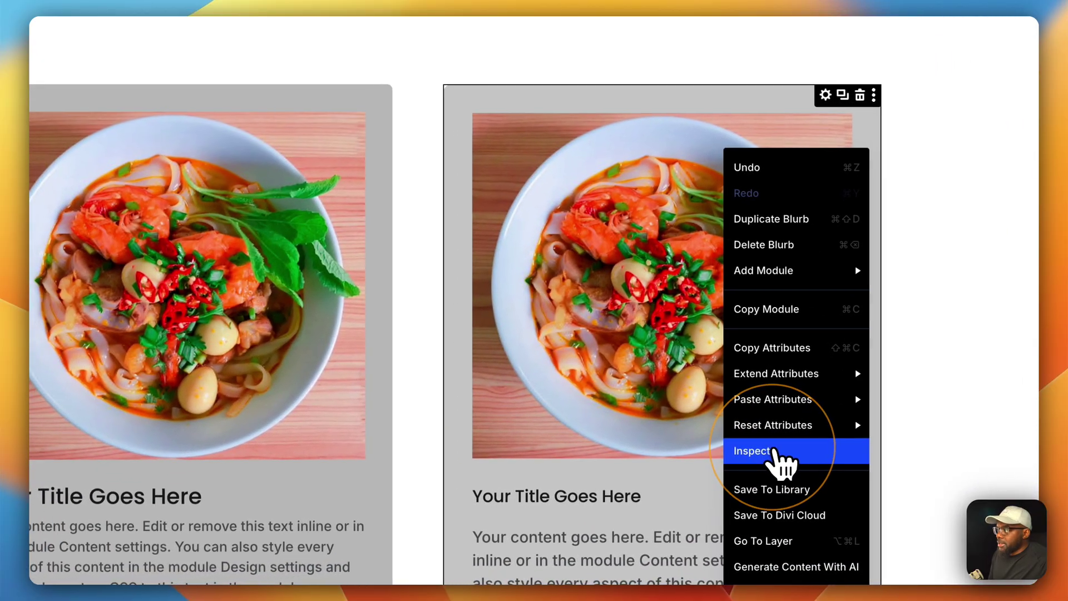
pyautogui.click(779, 458)
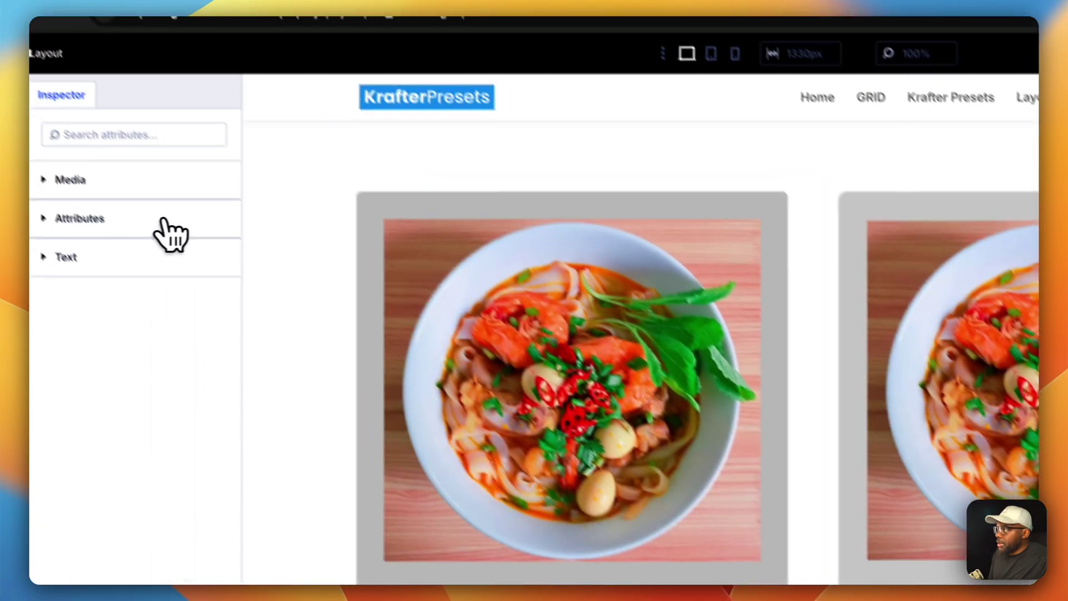
pyautogui.click(164, 221)
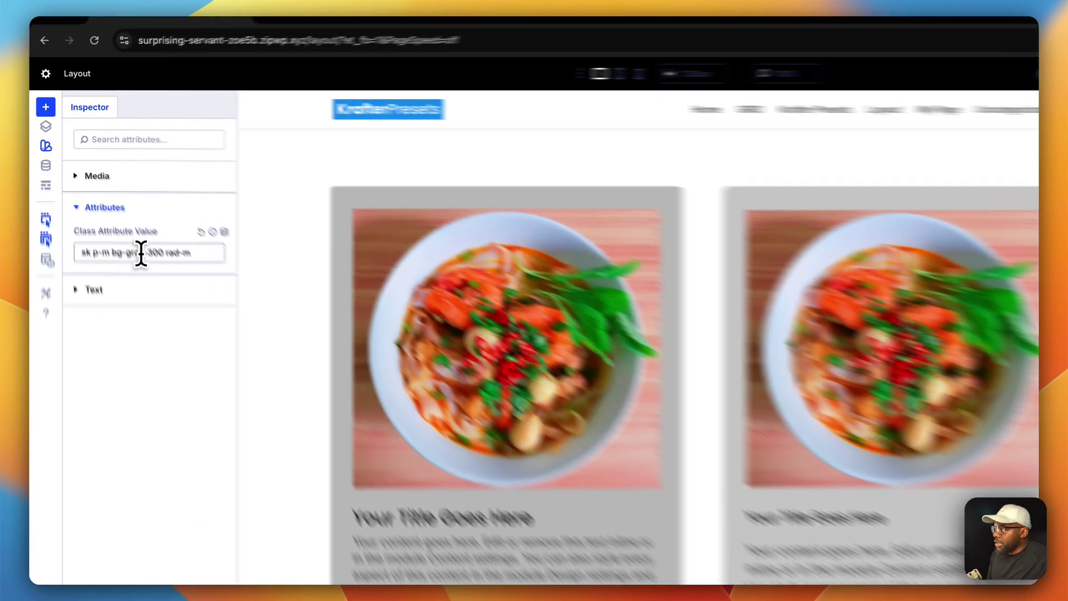
pyautogui.click(112, 210)
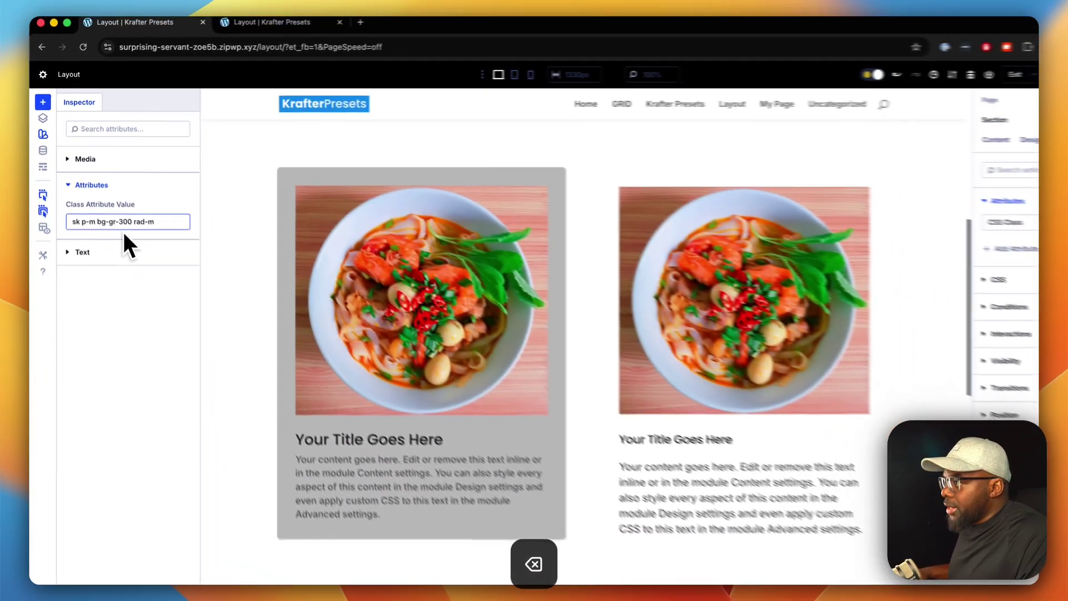
pyautogui.press('BackSpace')
pyautogui.press('BackSpace')
pyautogui.press('BackSpace')
pyautogui.press('BackSpace')
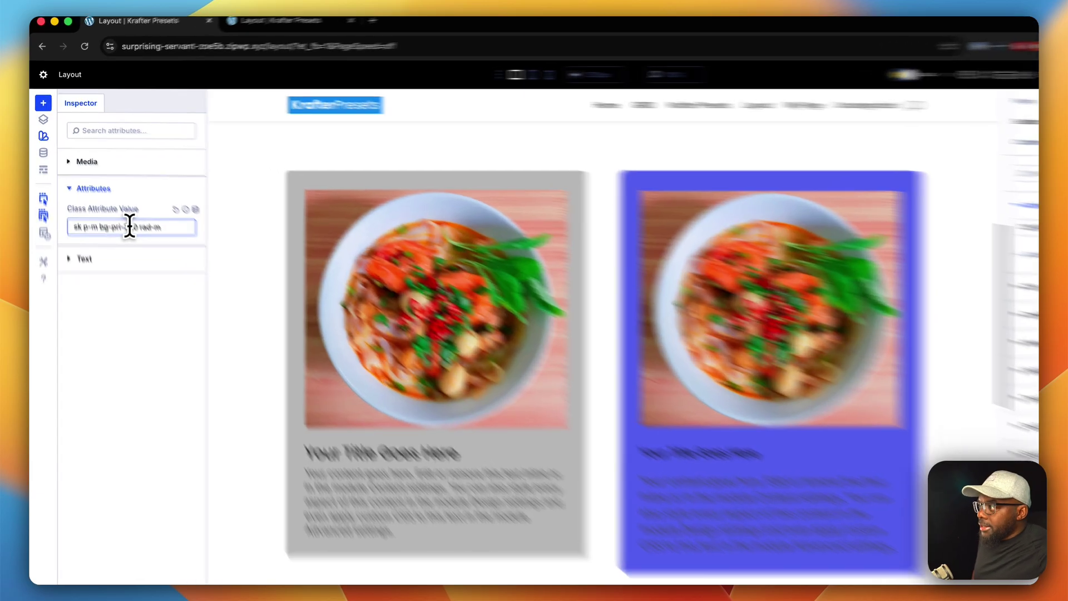
pyautogui.click(119, 210)
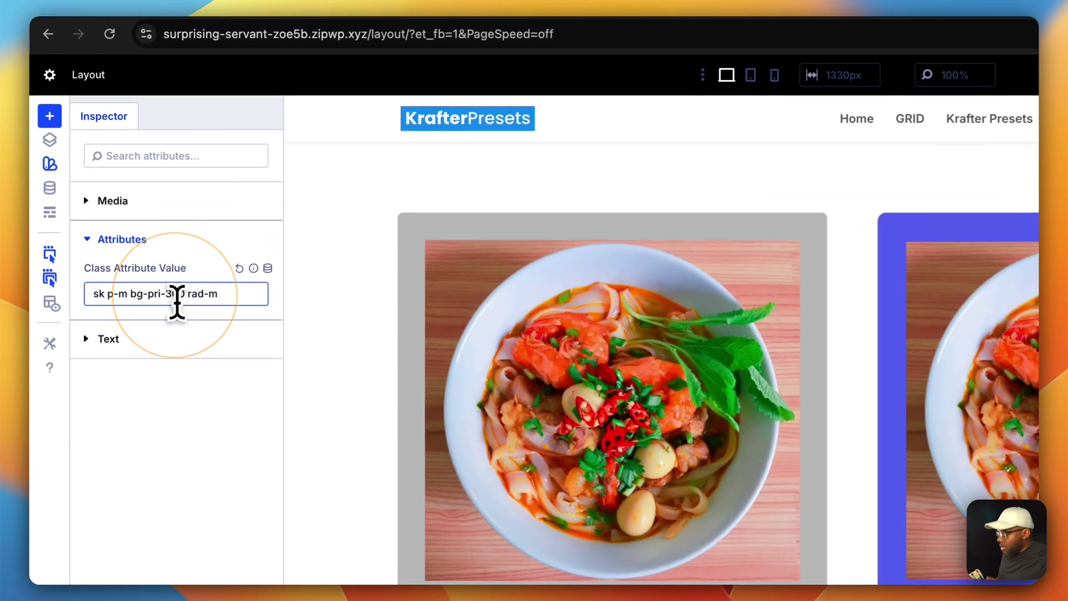
pyautogui.press('BackSpace')
pyautogui.write('1')
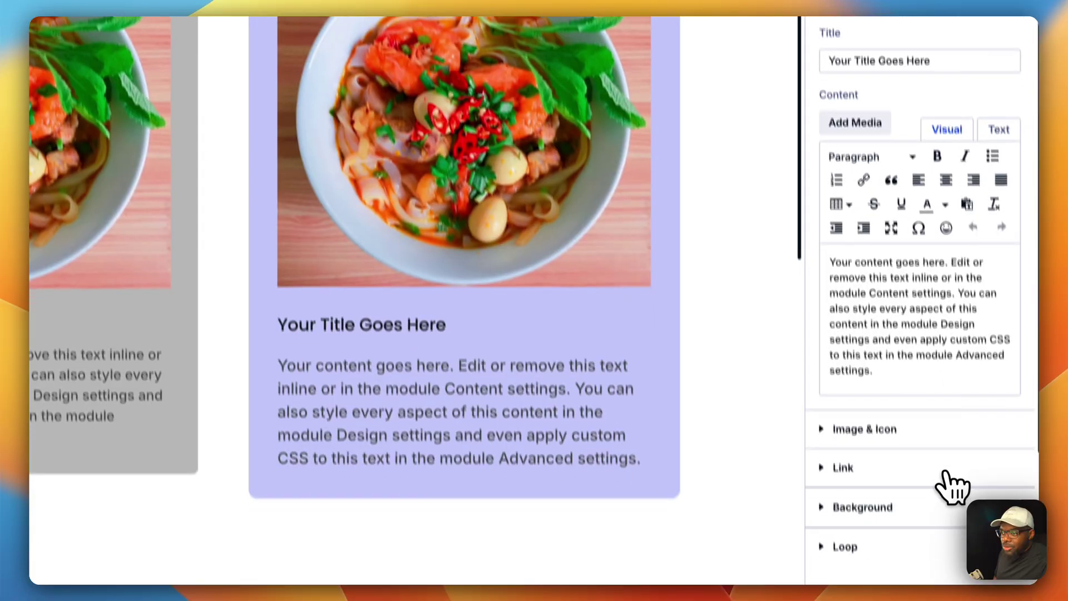
# - Set the left card's background colour to the global Secondary Color
pyautogui.click(947, 501)
pyautogui.moveTo(887, 270)
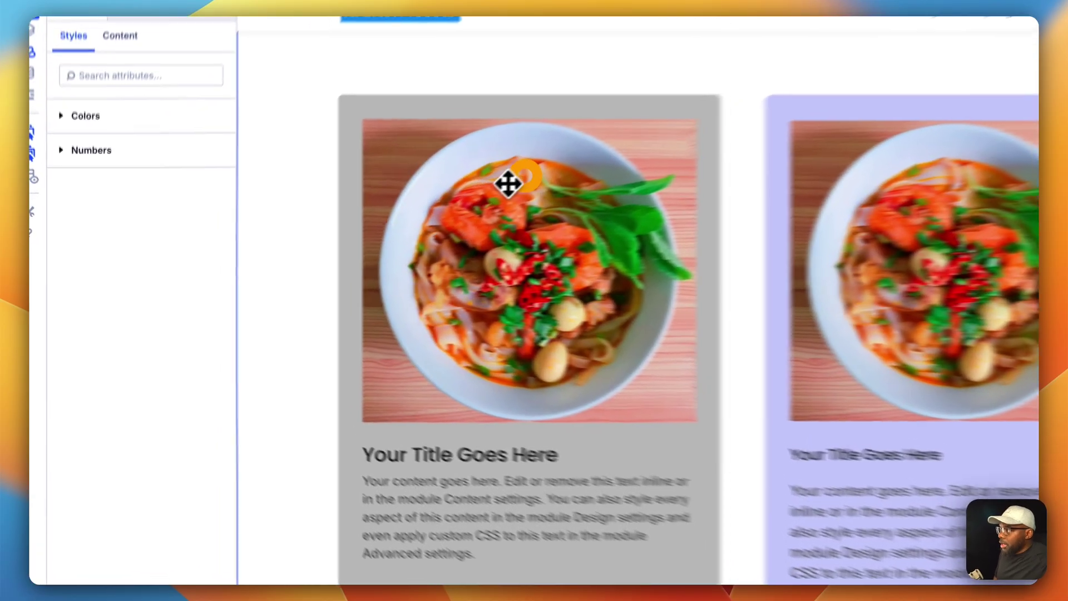
pyautogui.rightClick(385, 216)
pyautogui.moveTo(424, 385)
pyautogui.click(652, 460)
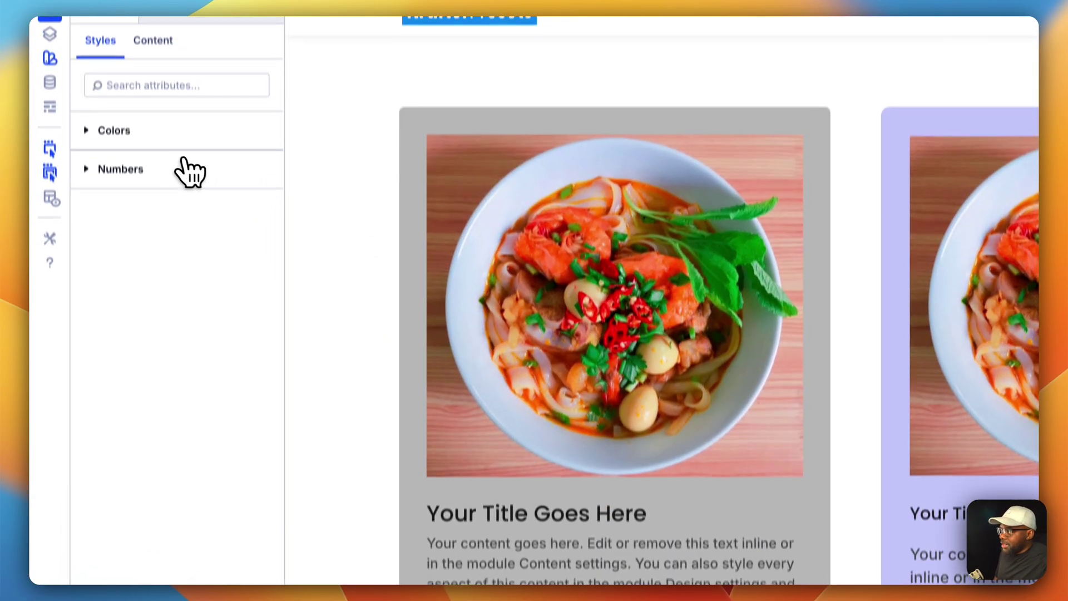
pyautogui.click(162, 77)
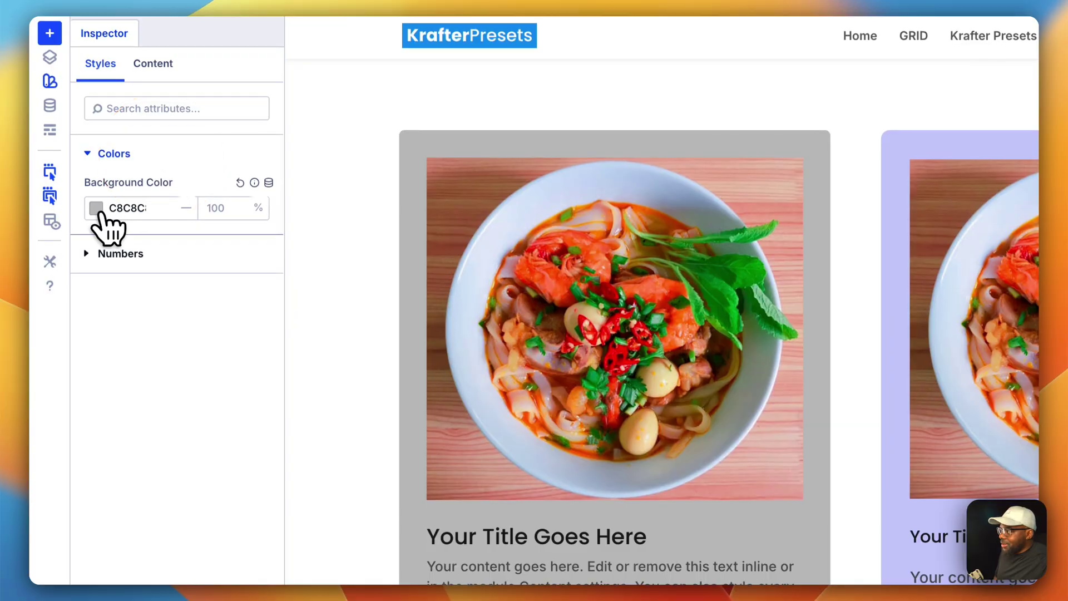
pyautogui.click(100, 214)
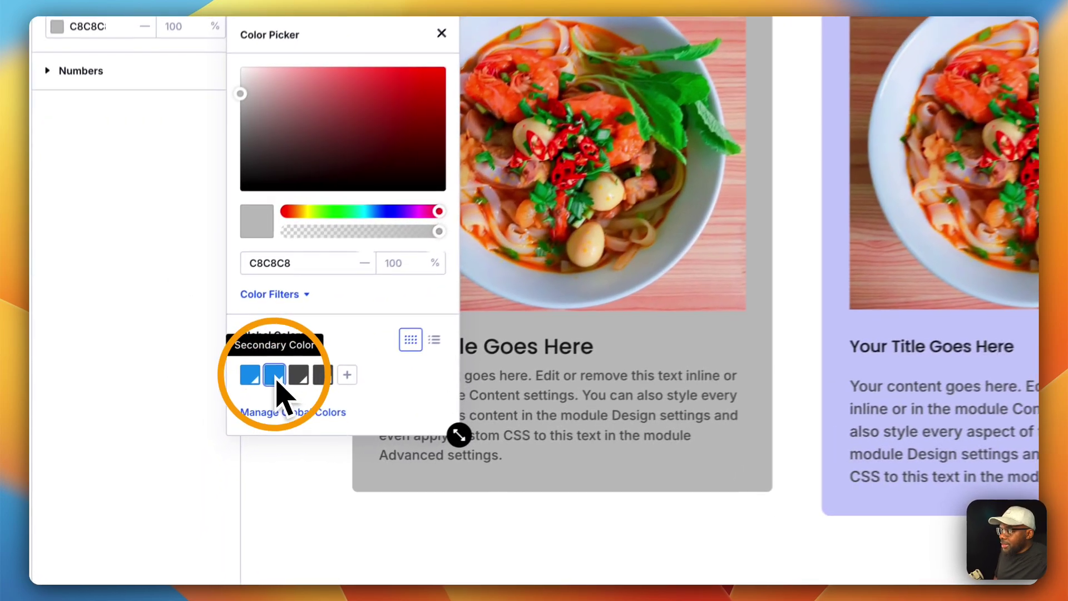
pyautogui.click(275, 375)
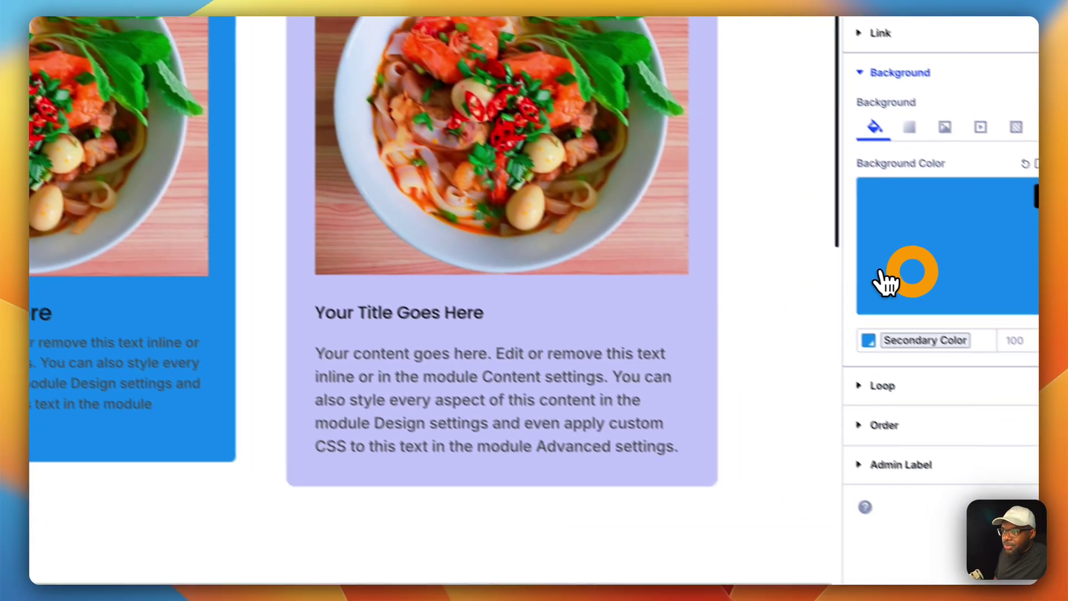
# - Filter the Secondary Color background to 29% lightness
pyautogui.click(877, 275)
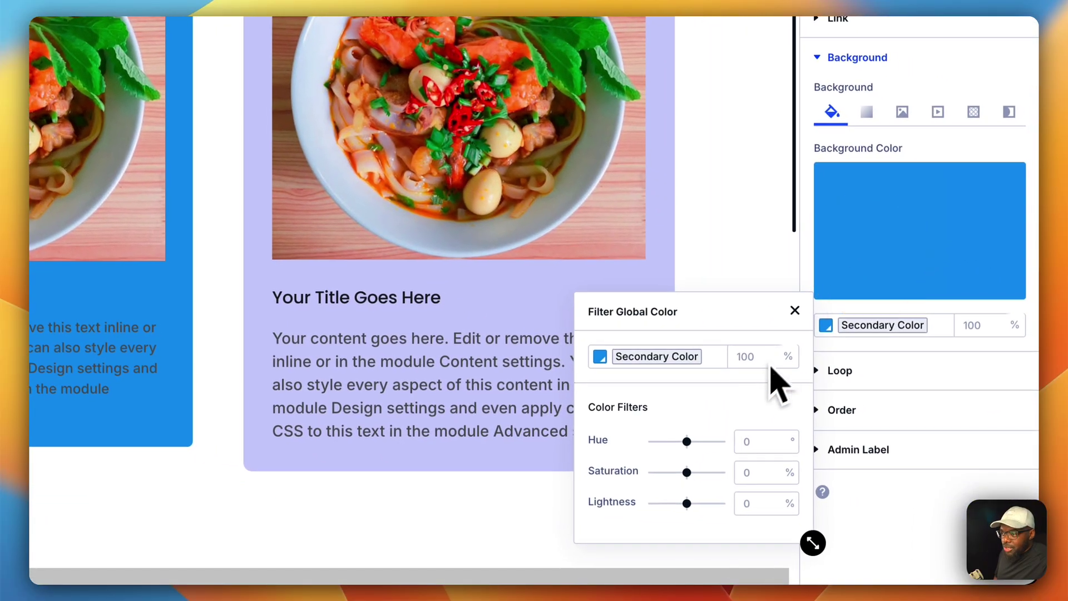
pyautogui.moveTo(690, 504)
pyautogui.mouseDown()
pyautogui.moveTo(651, 503)
pyautogui.moveTo(690, 506)
pyautogui.mouseUp()
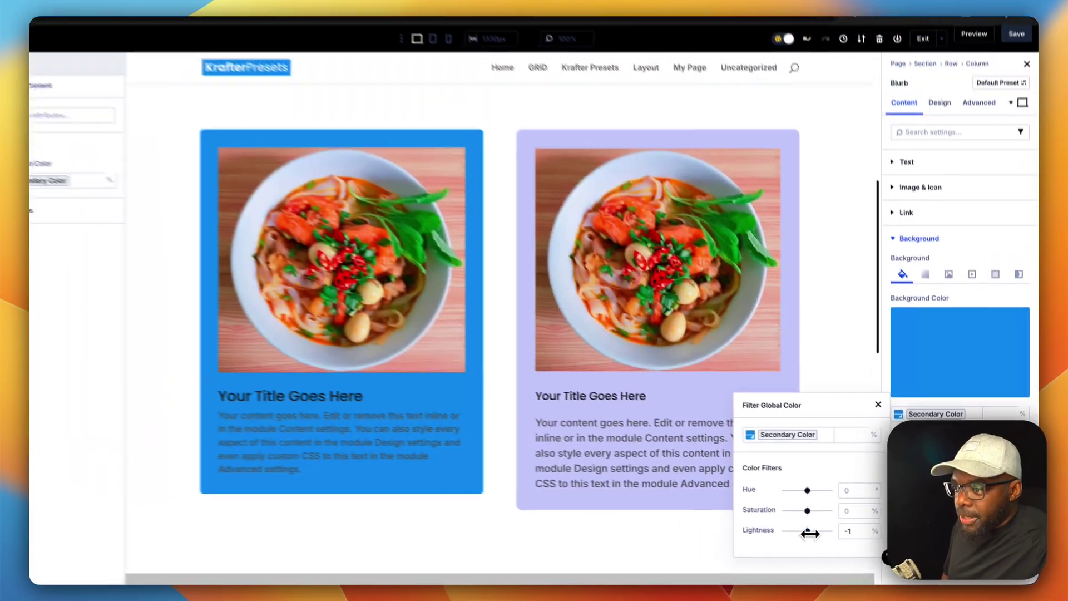
pyautogui.moveTo(810, 533); pyautogui.dragTo(814, 534)
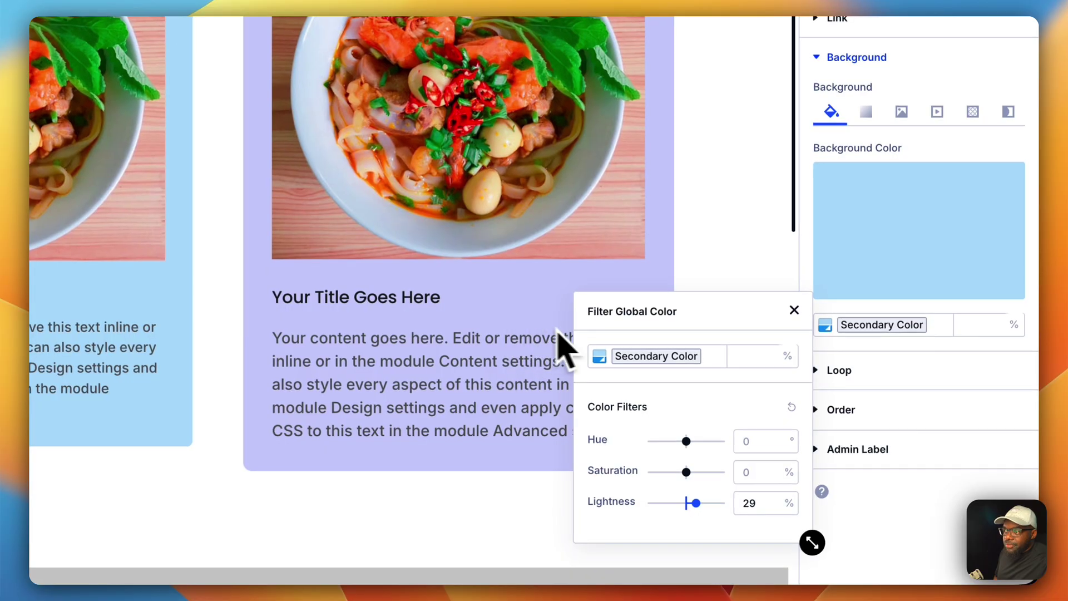
pyautogui.click(793, 310)
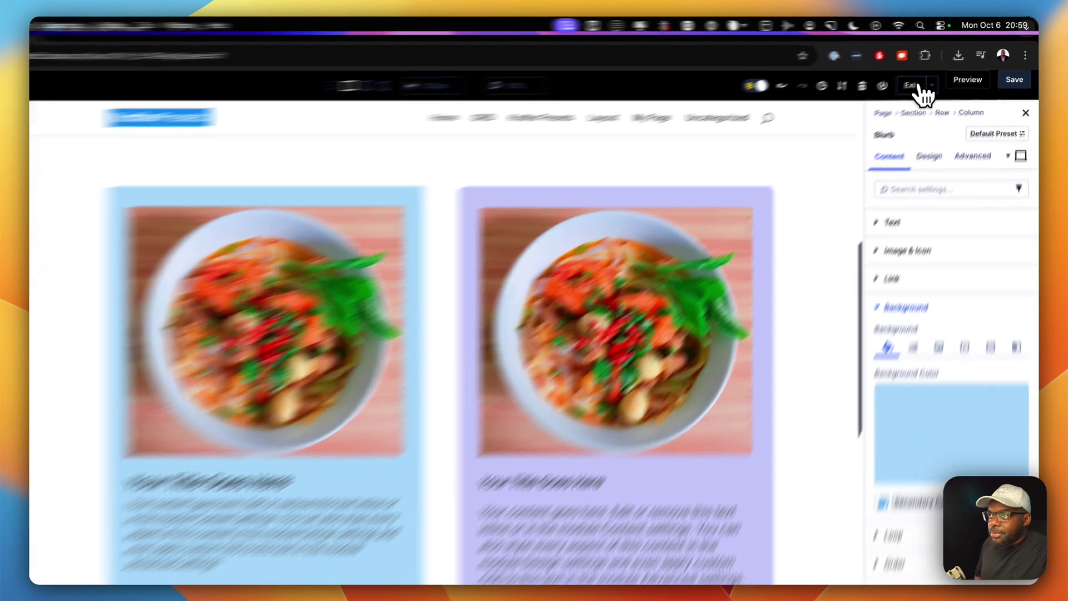
# - Save and exit the builder, then reach the SiteKrafter Style Guide page via the Dashboard
pyautogui.click(918, 89)
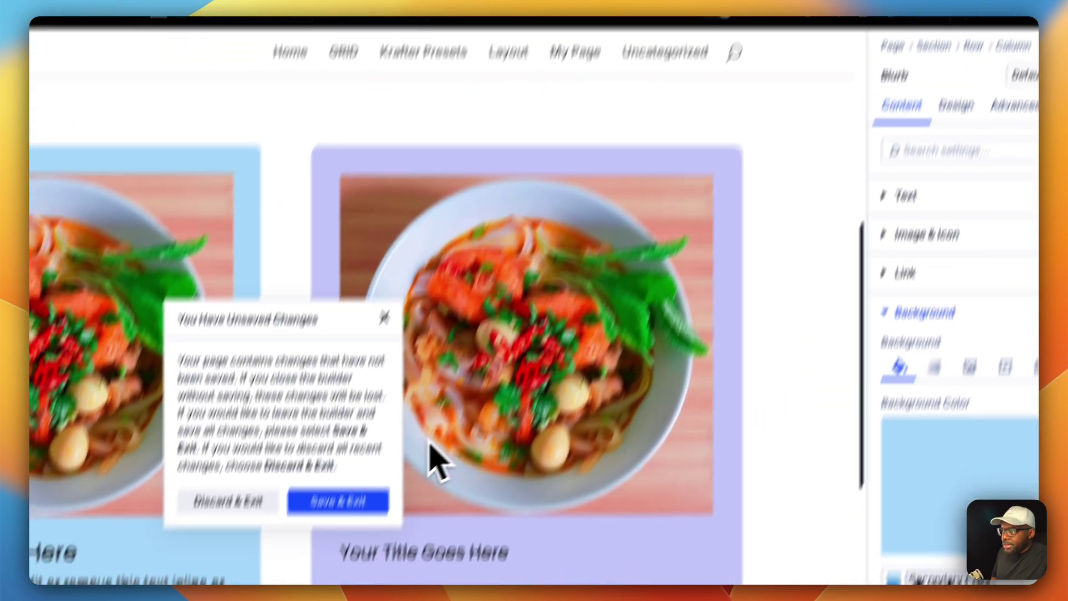
pyautogui.click(475, 455)
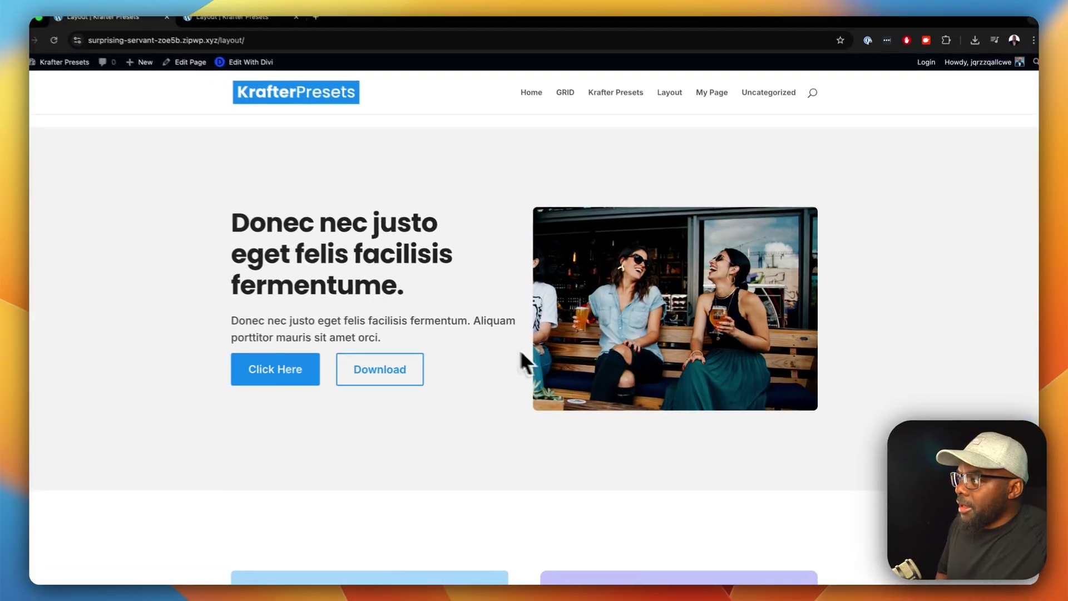
pyautogui.moveTo(68, 64)
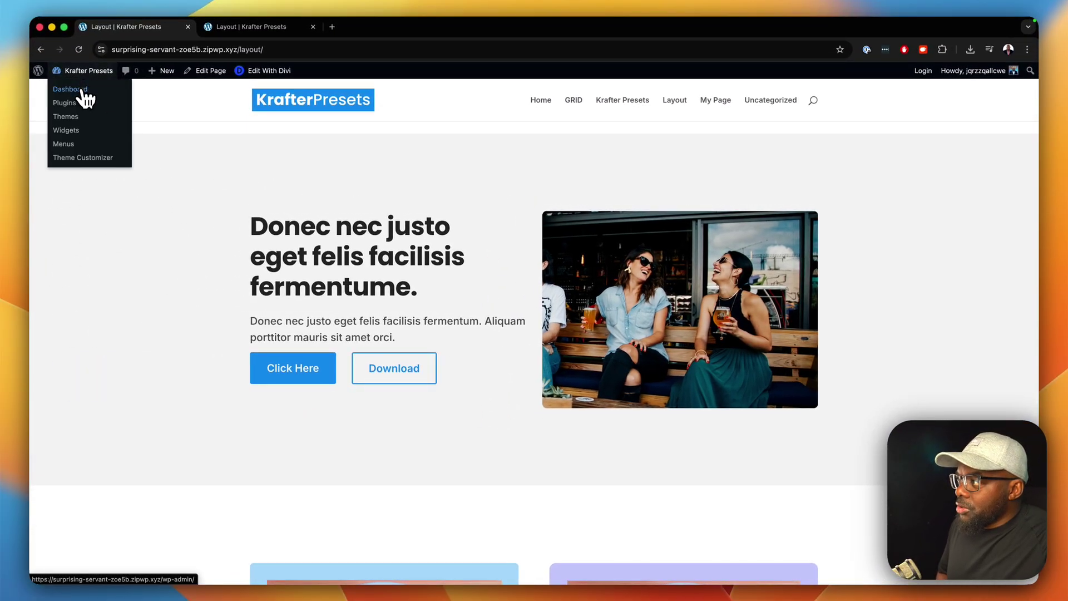
pyautogui.click(82, 92)
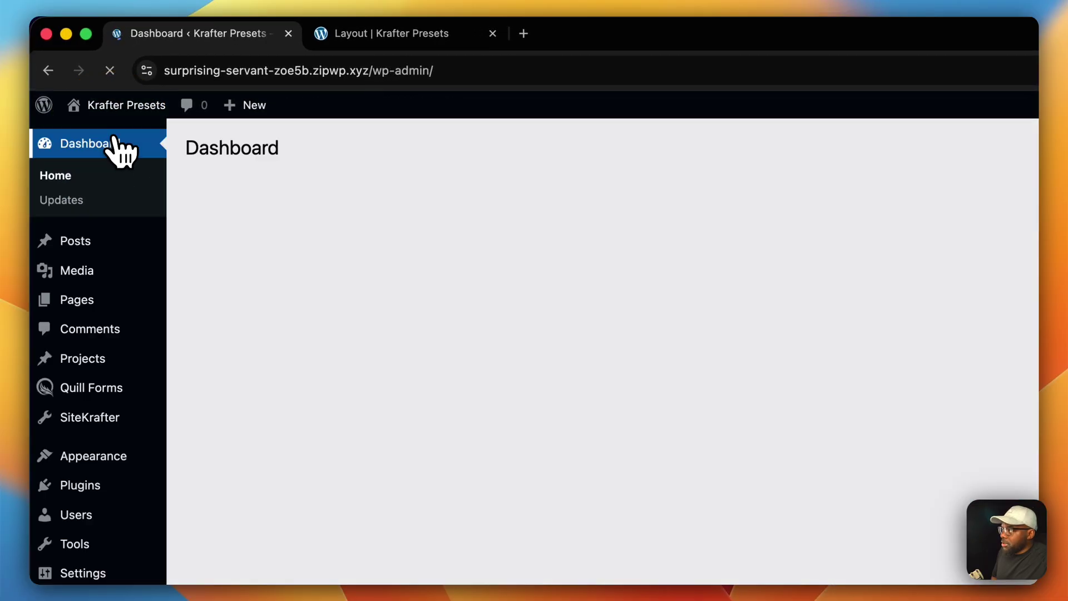
pyautogui.moveTo(96, 407)
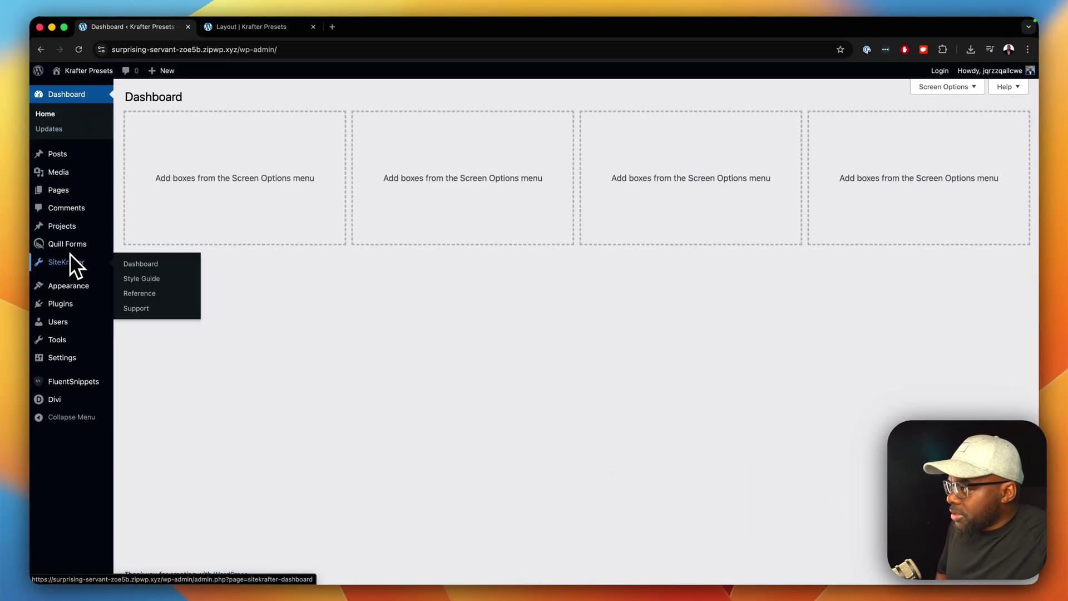
pyautogui.click(155, 280)
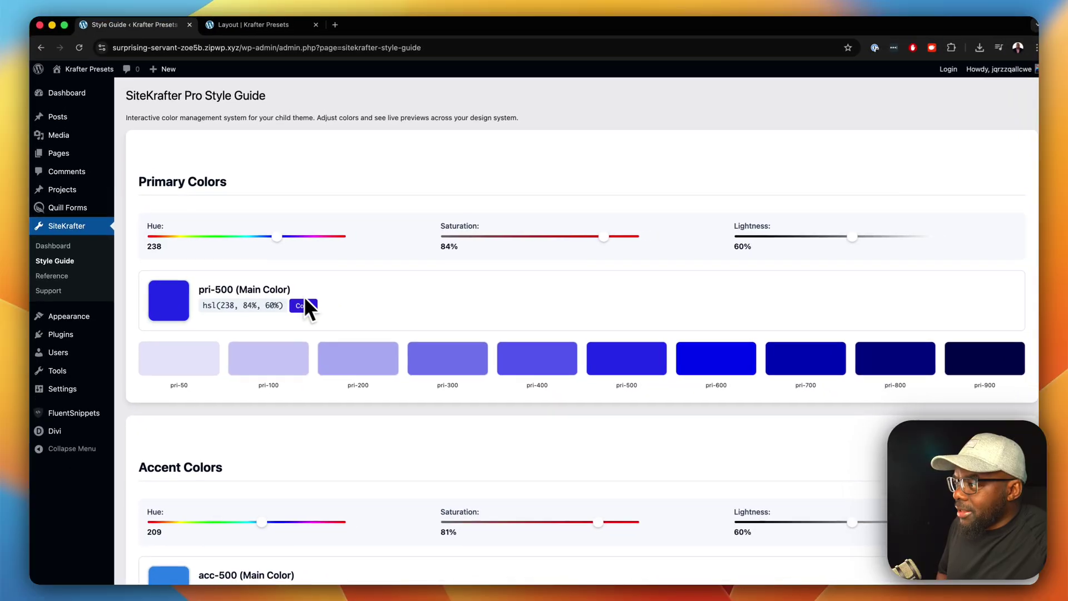
# - Set the primary colour to hue 250, saturation 20% and lightness 47%
pyautogui.scroll(-2, 332, 307)
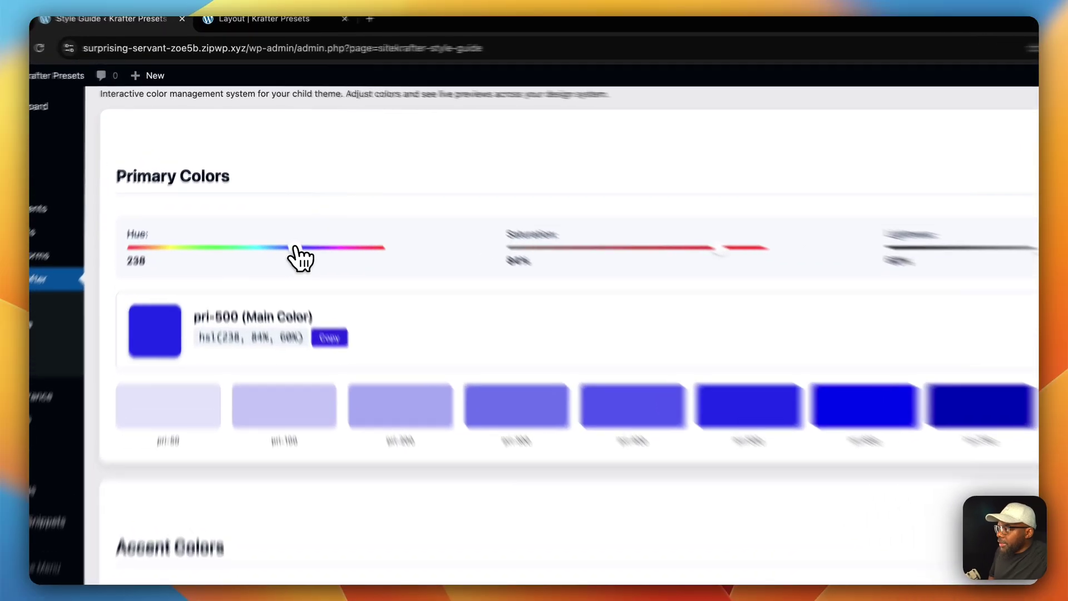
pyautogui.moveTo(275, 203); pyautogui.dragTo(252, 202)
pyautogui.moveTo(282, 295); pyautogui.dragTo(344, 311)
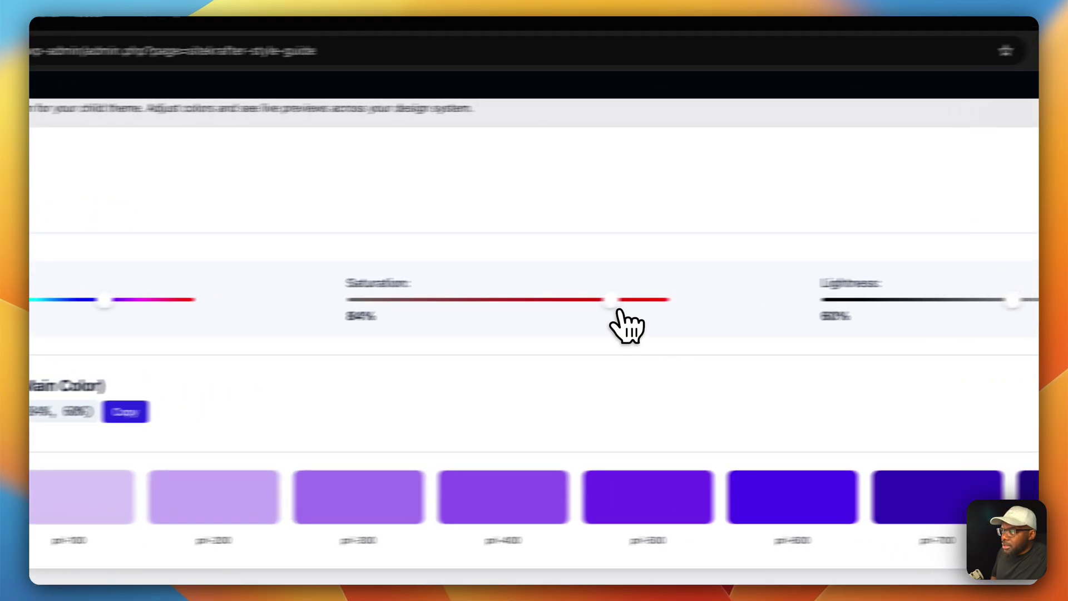
pyautogui.moveTo(845, 296); pyautogui.dragTo(709, 298)
pyautogui.moveTo(340, 317); pyautogui.dragTo(286, 319)
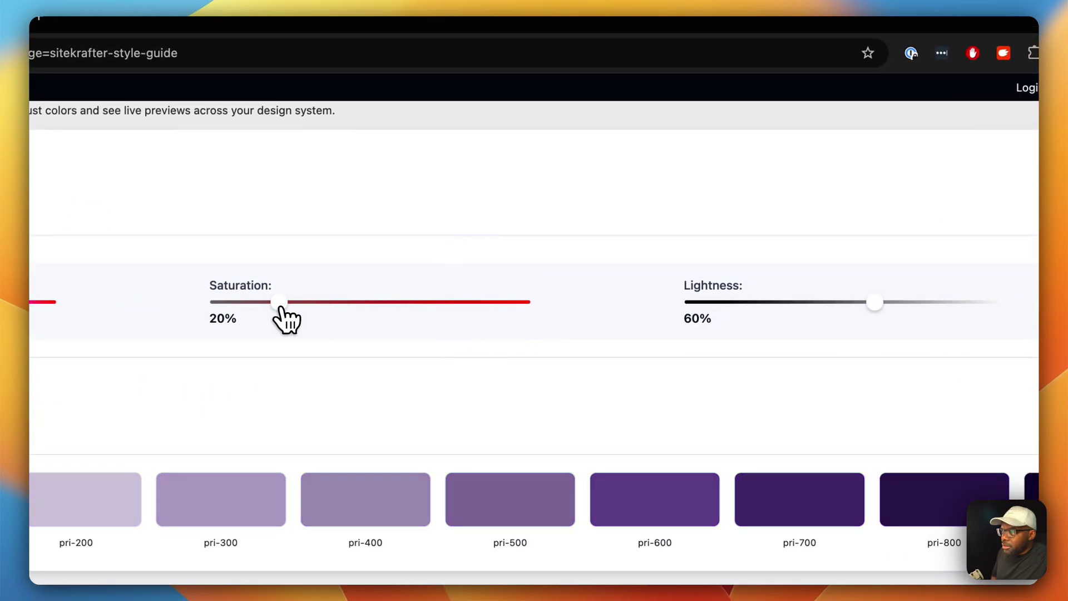
pyautogui.moveTo(875, 302); pyautogui.dragTo(833, 302)
pyautogui.moveTo(754, 304); pyautogui.dragTo(757, 303)
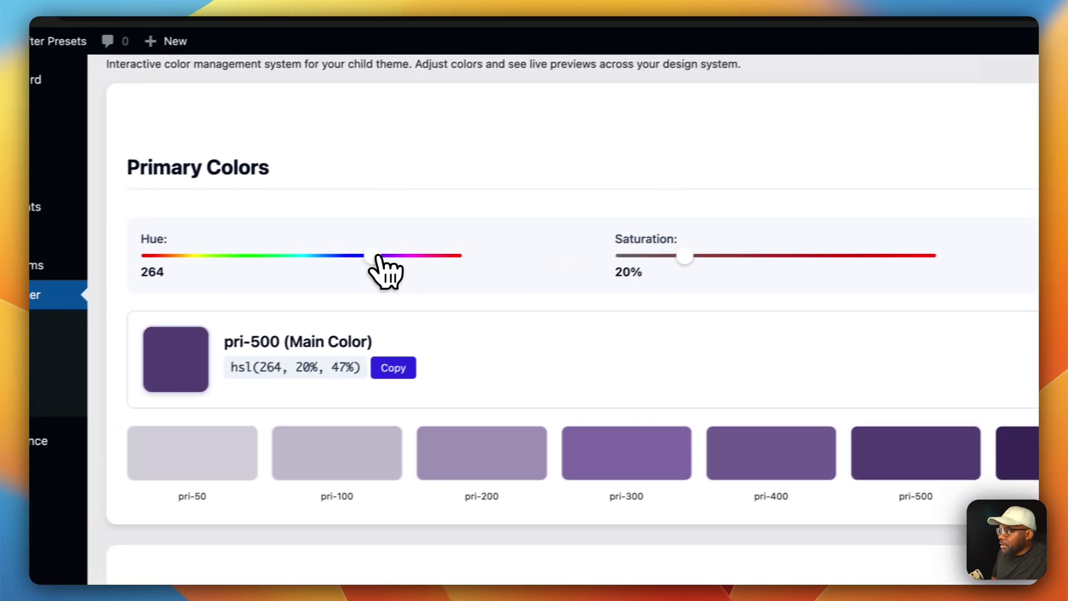
pyautogui.moveTo(379, 257)
pyautogui.mouseDown()
pyautogui.moveTo(367, 256)
pyautogui.moveTo(412, 256)
pyautogui.moveTo(388, 256)
pyautogui.mouseUp()
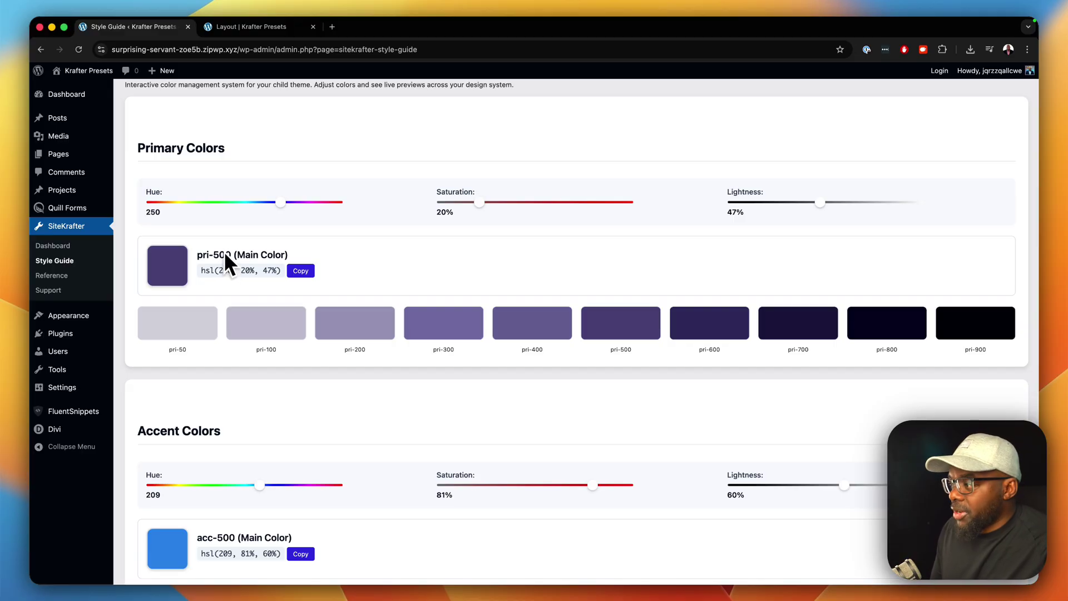
# - Open the SiteKrafter Reference page of utility classes
pyautogui.scroll(-3, 365, 334)
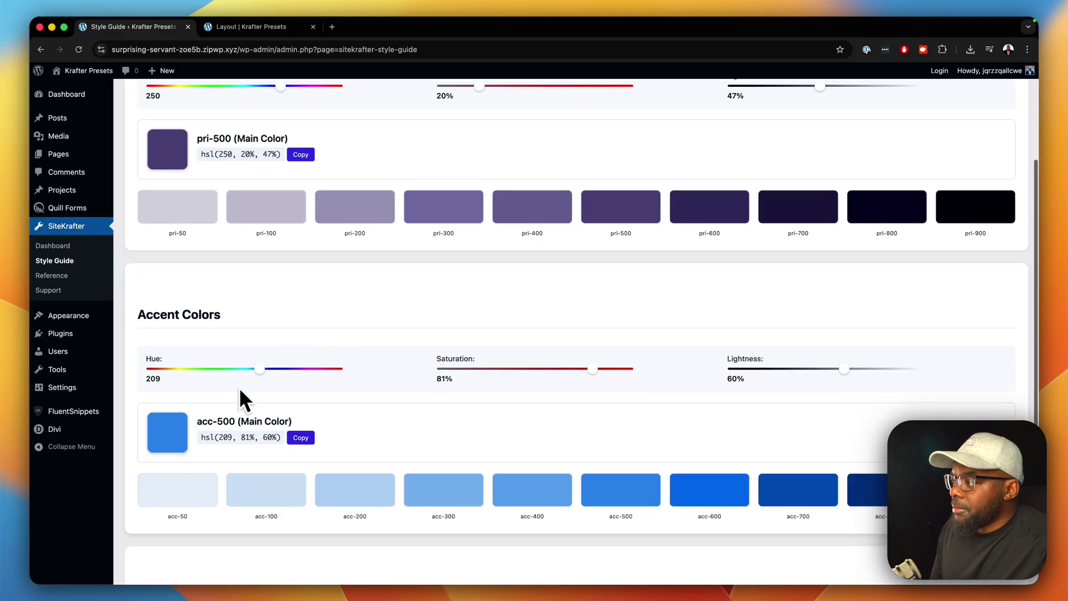
pyautogui.scroll(4, 330, 390)
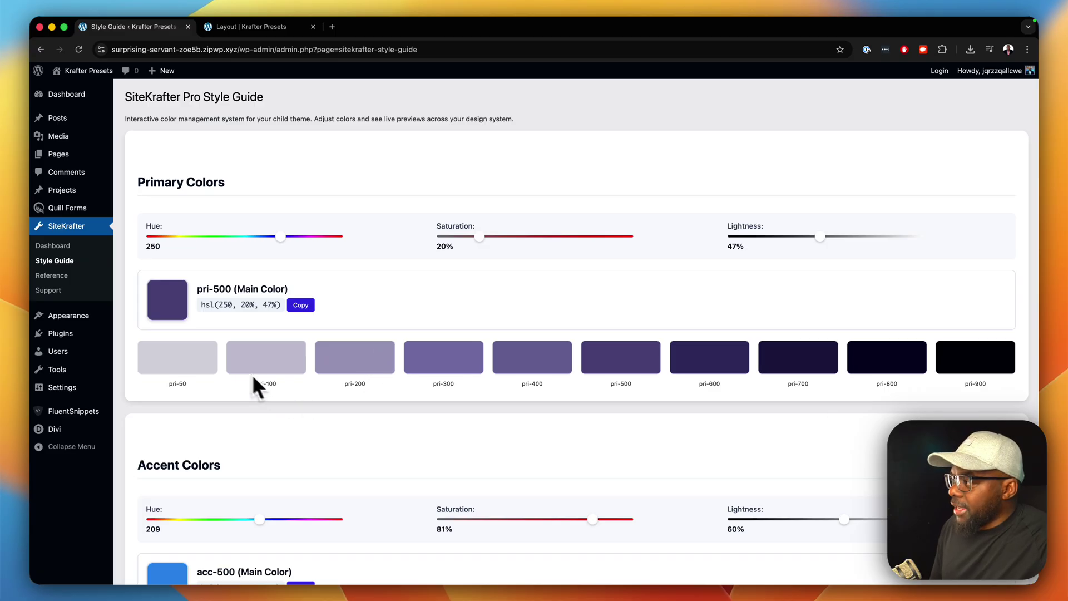
pyautogui.click(73, 282)
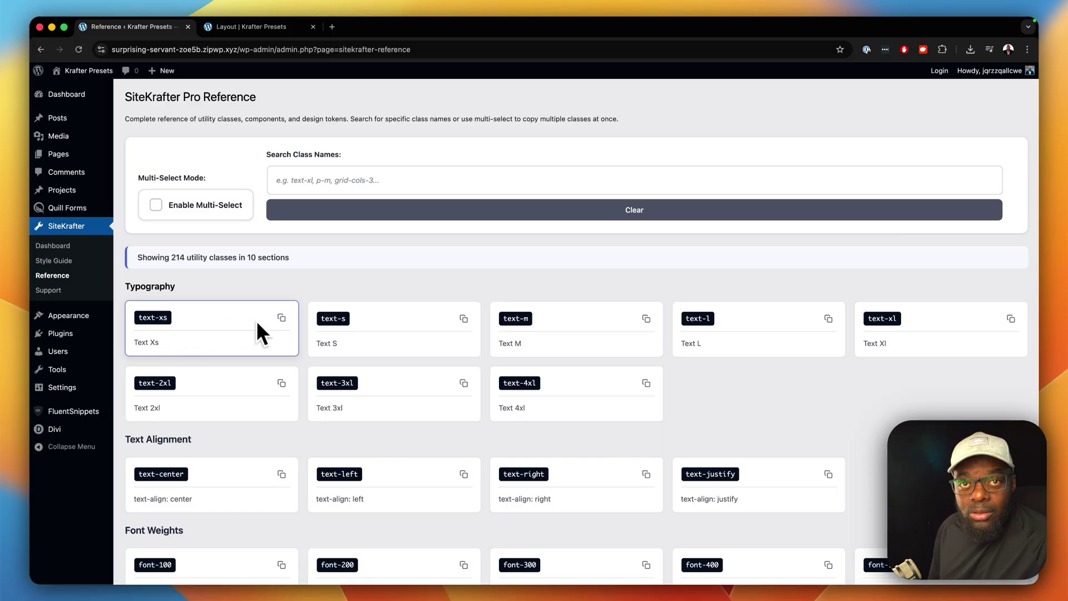
# - Scroll to Accent Text Colors and copy the text-acc-100 class name
pyautogui.scroll(-5, 261, 317)
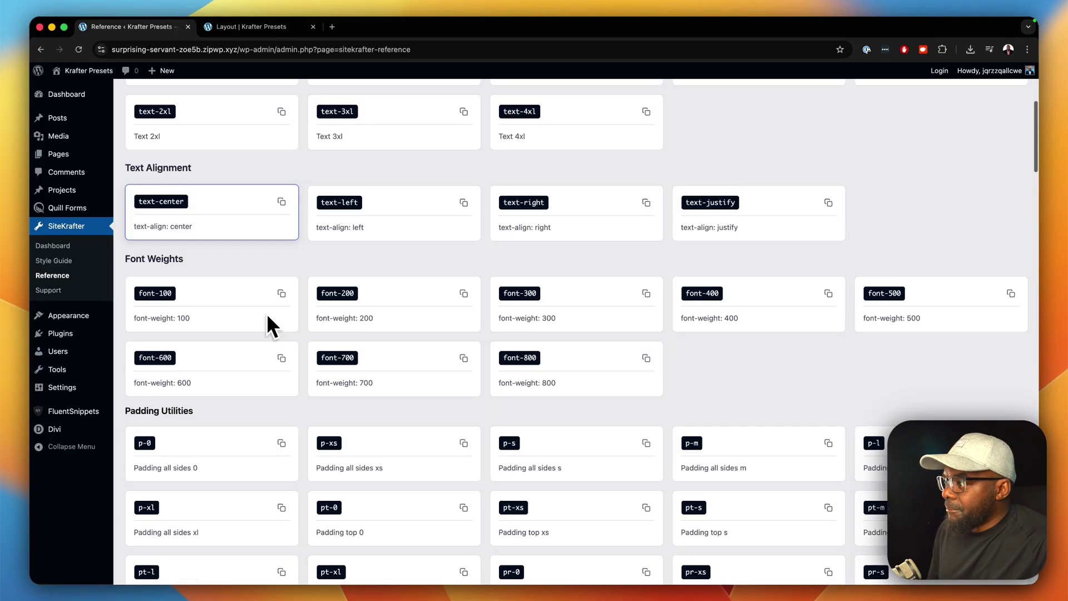
pyautogui.scroll(-3, 266, 313)
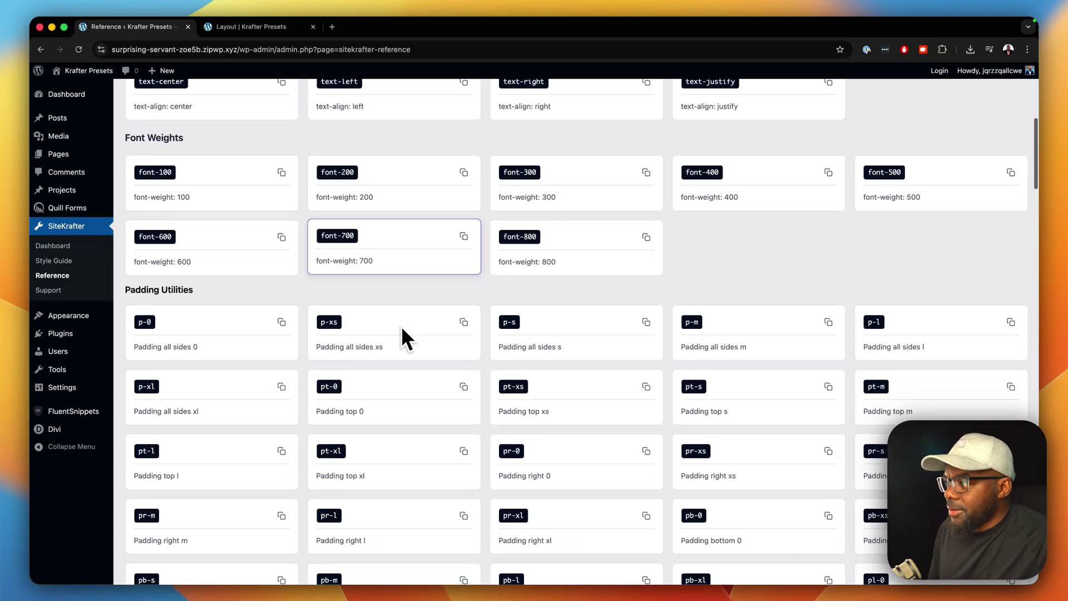
pyautogui.scroll(-3, 402, 326)
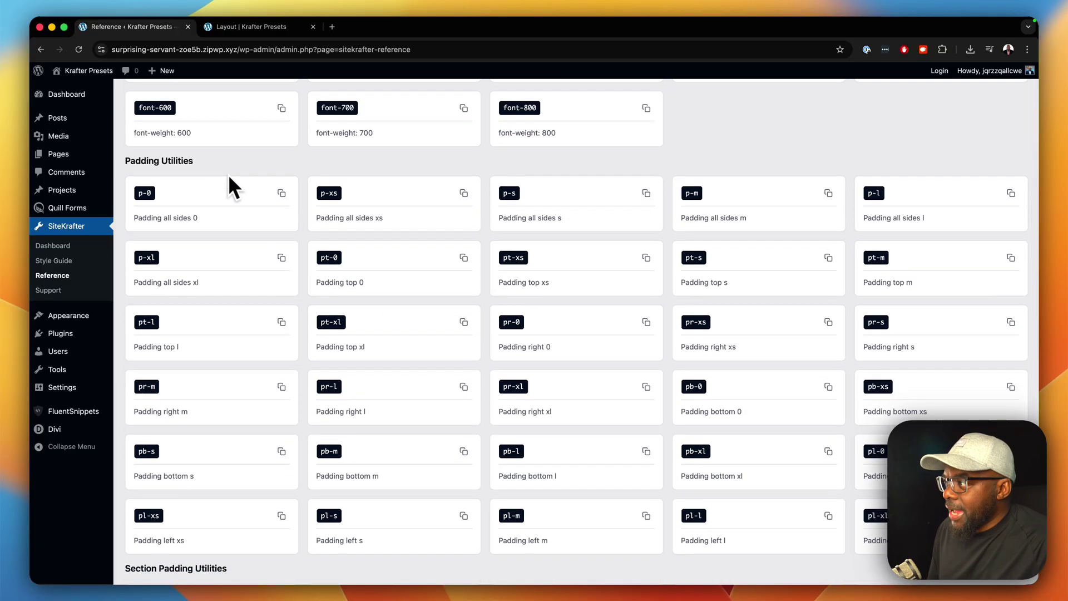
pyautogui.scroll(-6, 432, 287)
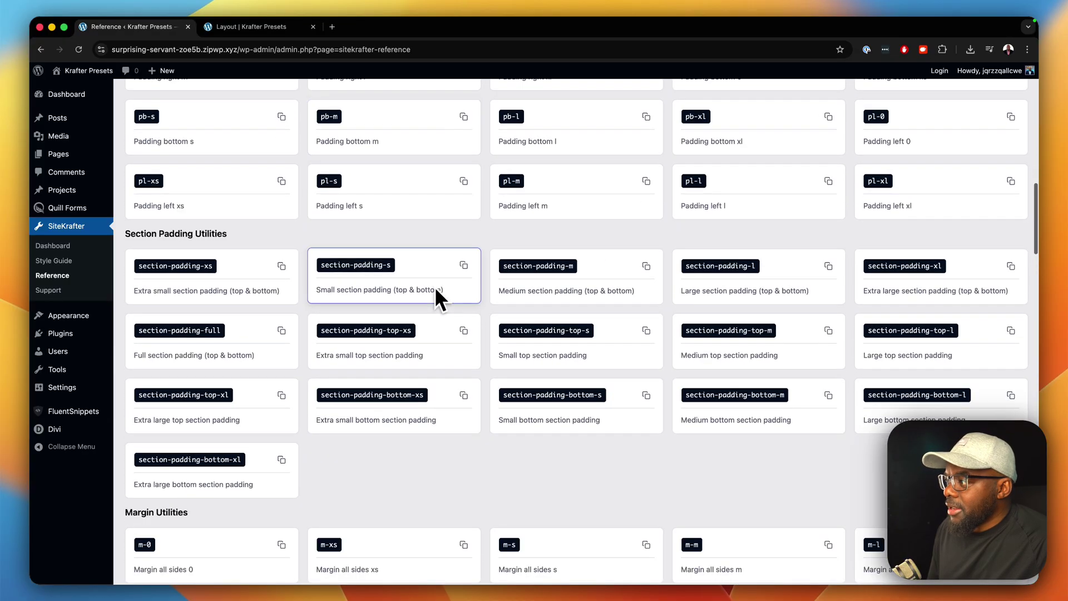
pyautogui.scroll(-4, 295, 296)
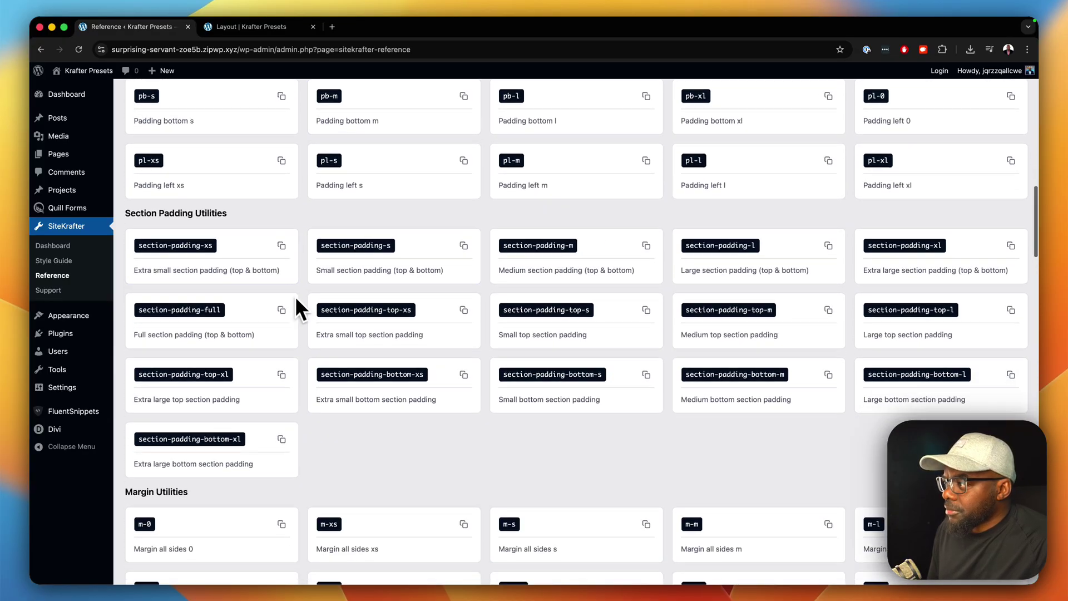
pyautogui.scroll(-12, 309, 299)
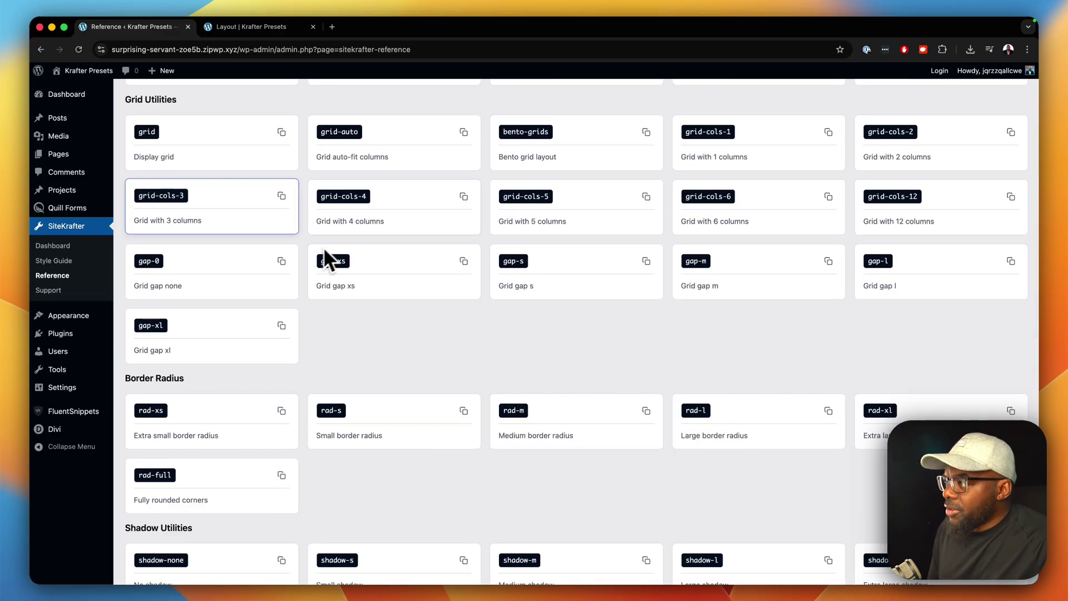
pyautogui.scroll(-4, 413, 295)
pyautogui.scroll(-8, 431, 310)
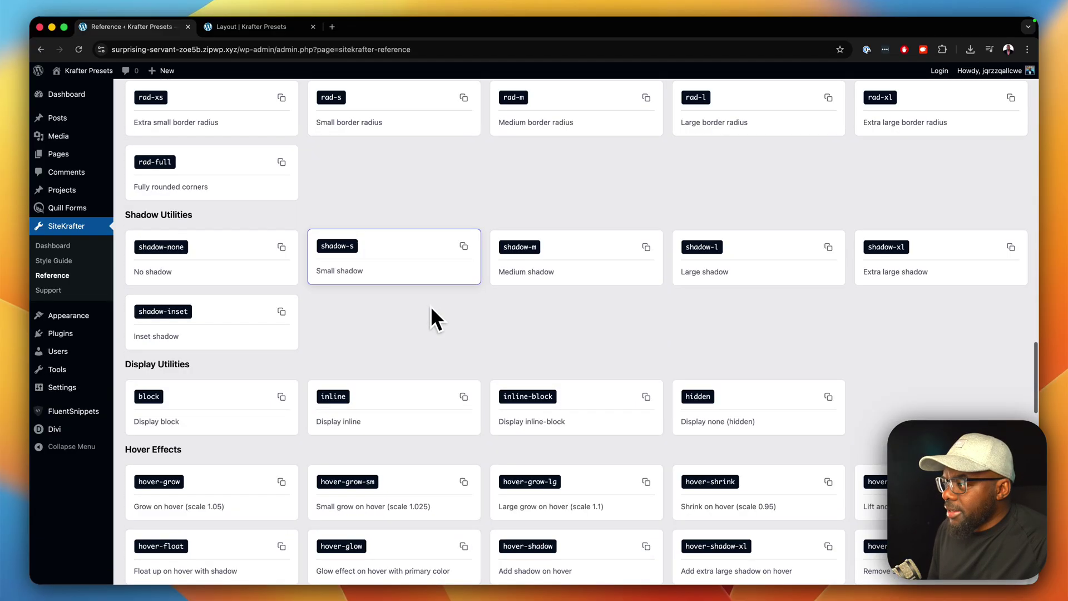
pyautogui.scroll(-8, 432, 304)
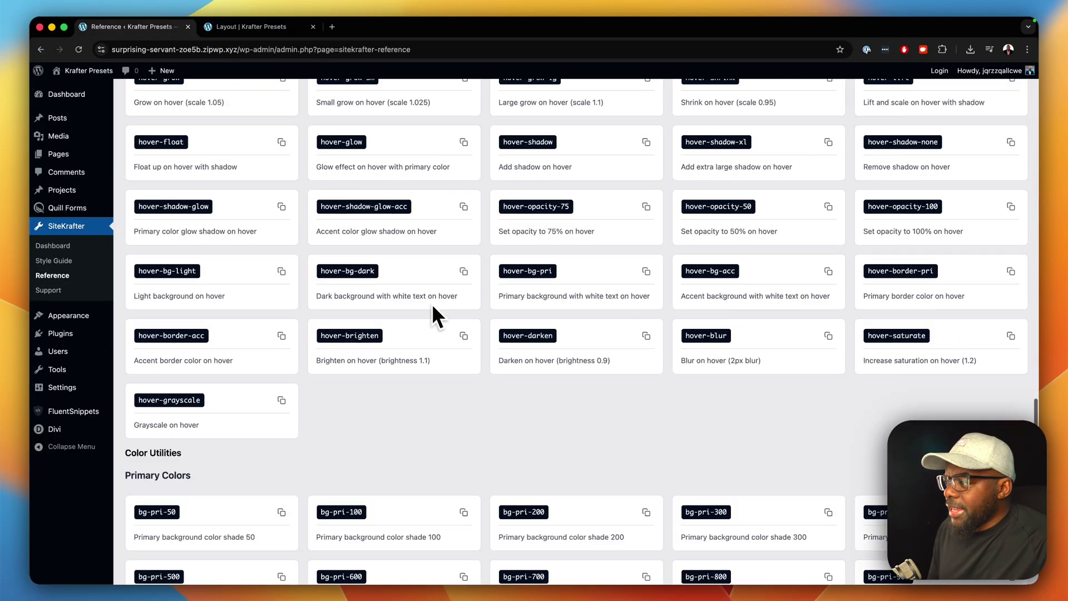
pyautogui.scroll(-10, 433, 305)
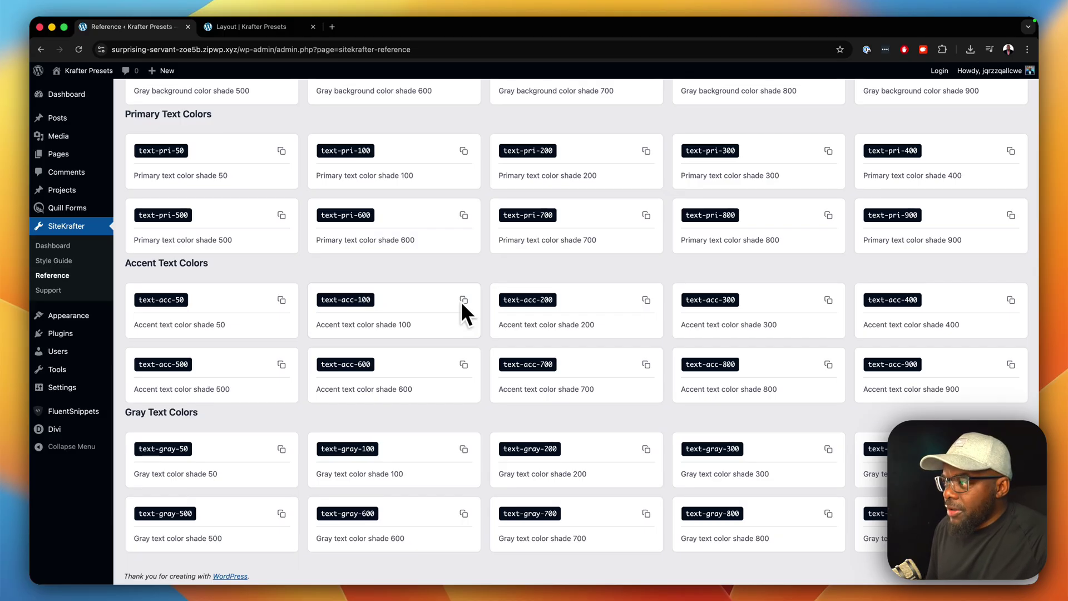
pyautogui.click(463, 301)
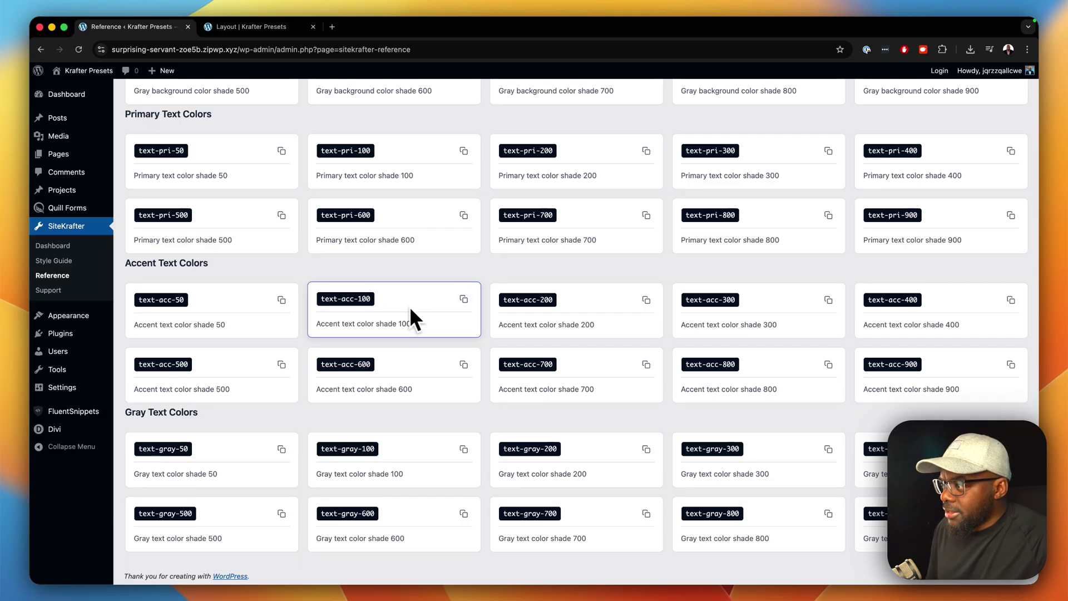
pyautogui.click(464, 300)
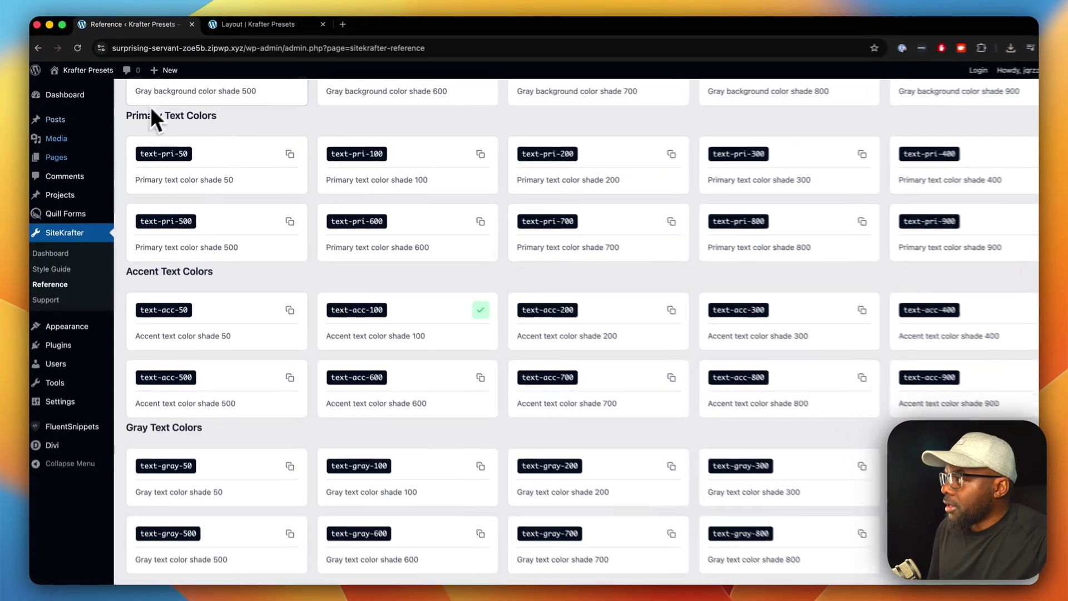
pyautogui.scroll(7, 150, 111)
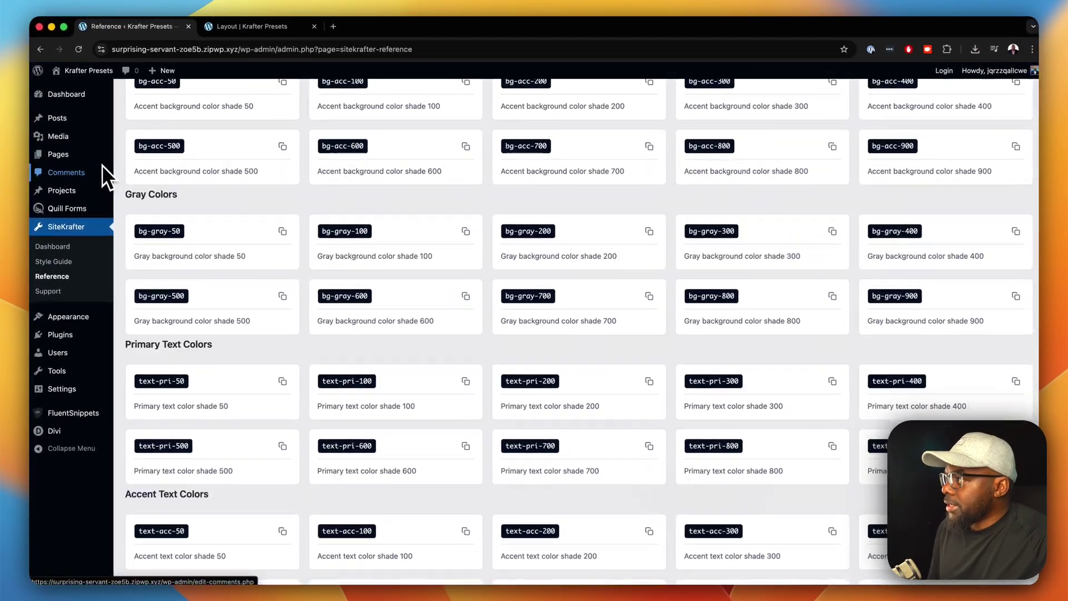
# - Insert a Text module below the hero and trim its body to 'Your content goes here.'
pyautogui.moveTo(107, 162)
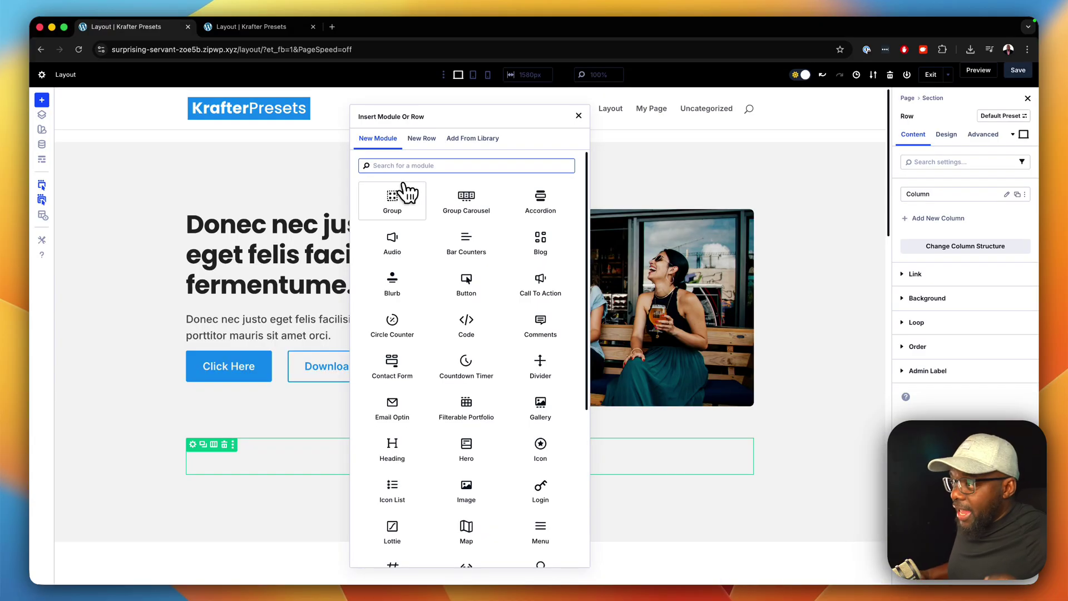
pyautogui.write('text')
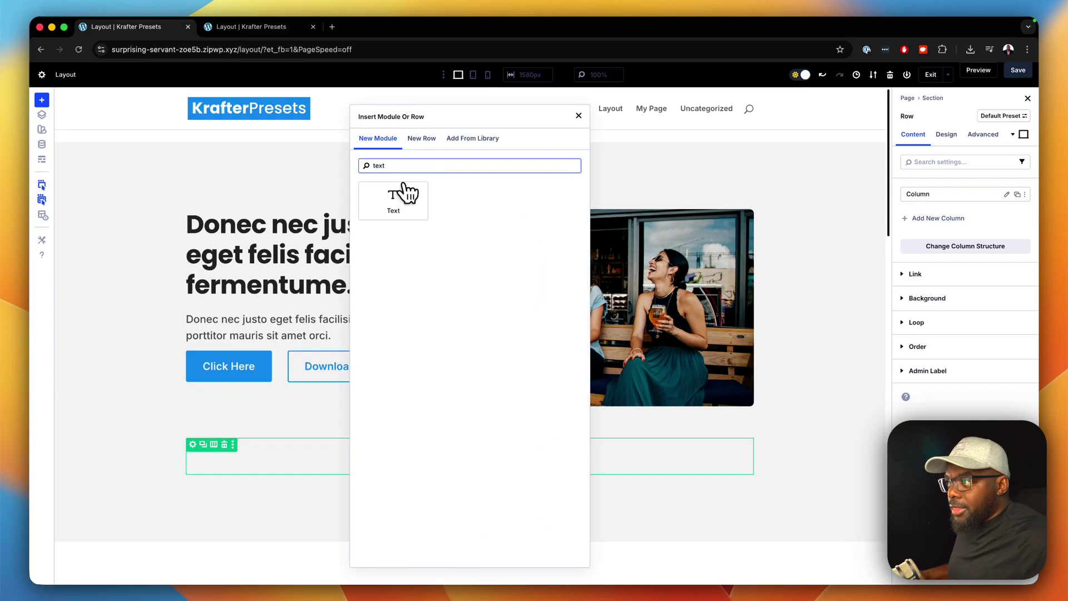
pyautogui.click(406, 194)
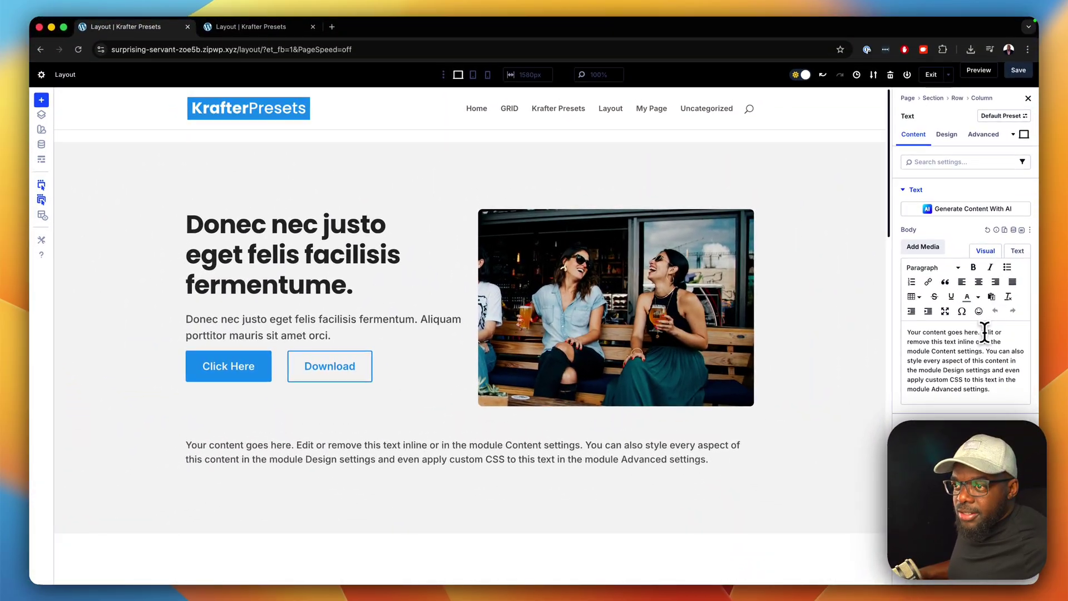
pyautogui.moveTo(984, 333); pyautogui.dragTo(1033, 414)
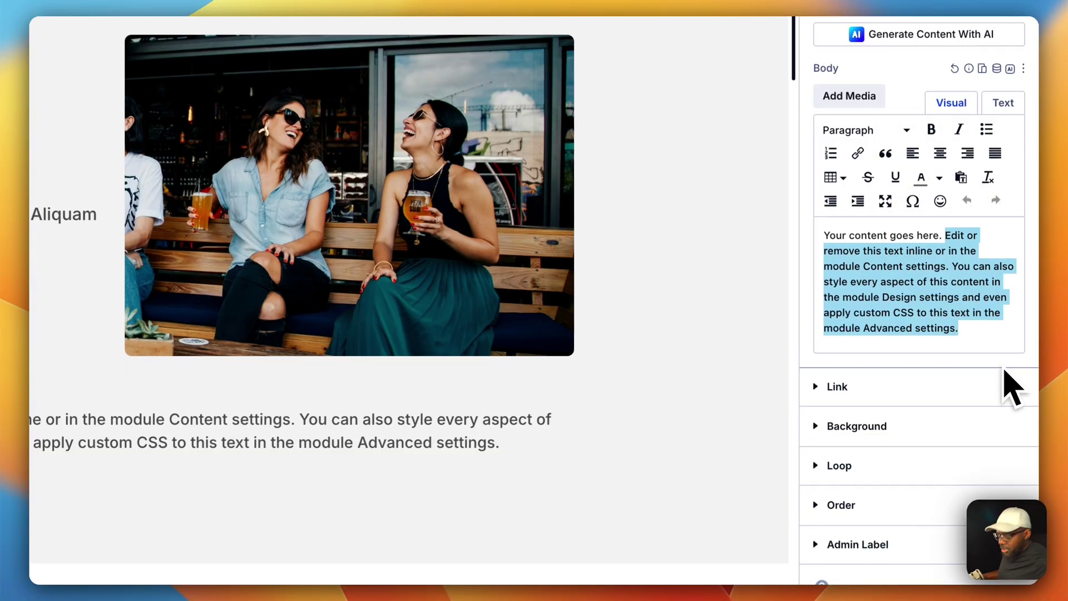
pyautogui.press('BackSpace')
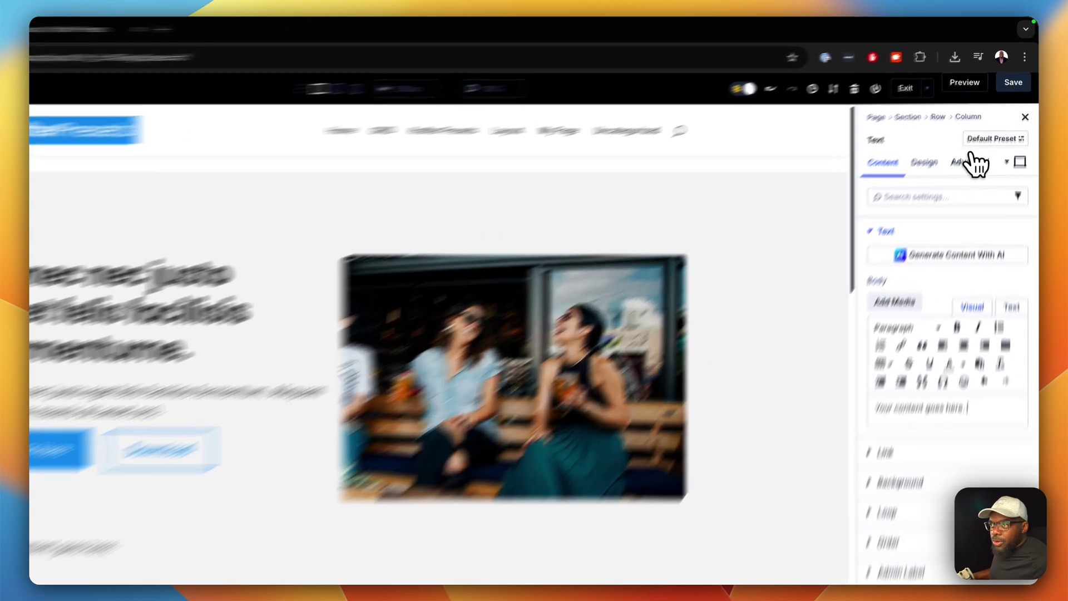
# - Add a new module attribute labelled 'CSS Class' with the name class
pyautogui.click(983, 134)
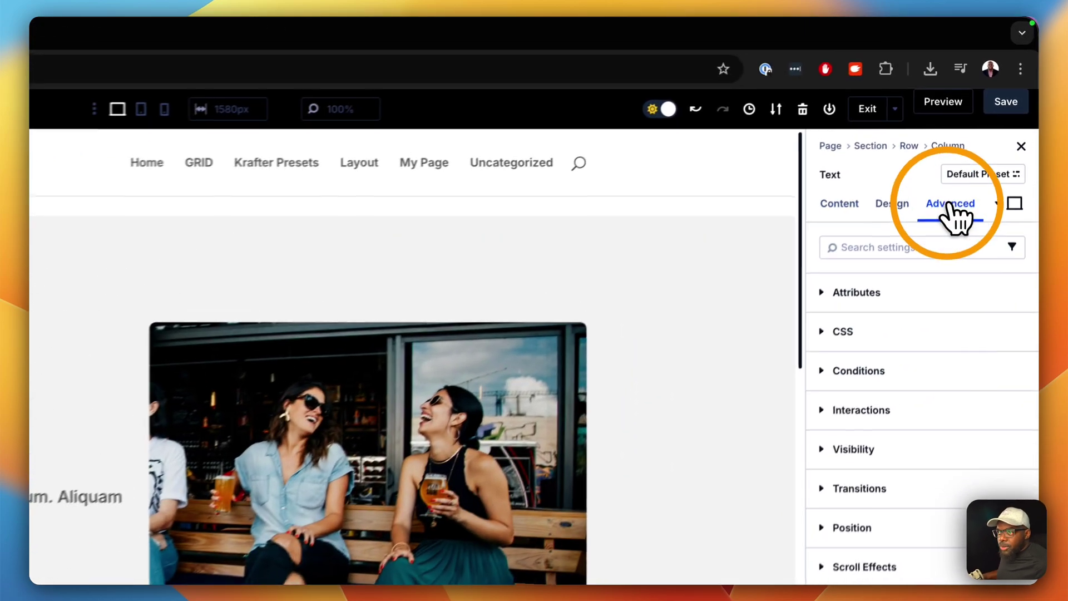
pyautogui.click(941, 190)
pyautogui.click(883, 339)
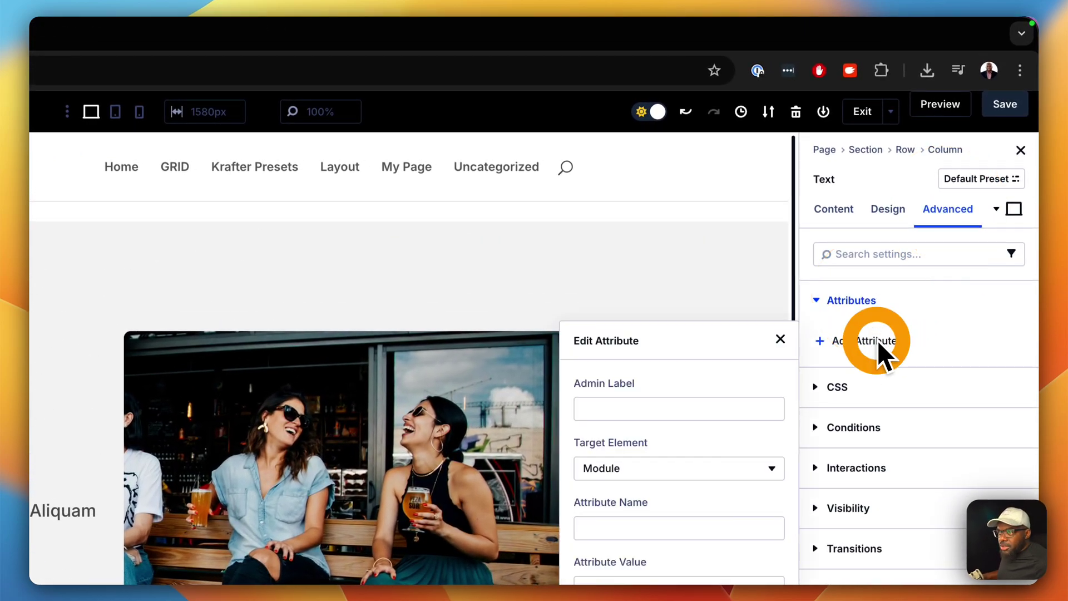
pyautogui.click(709, 410)
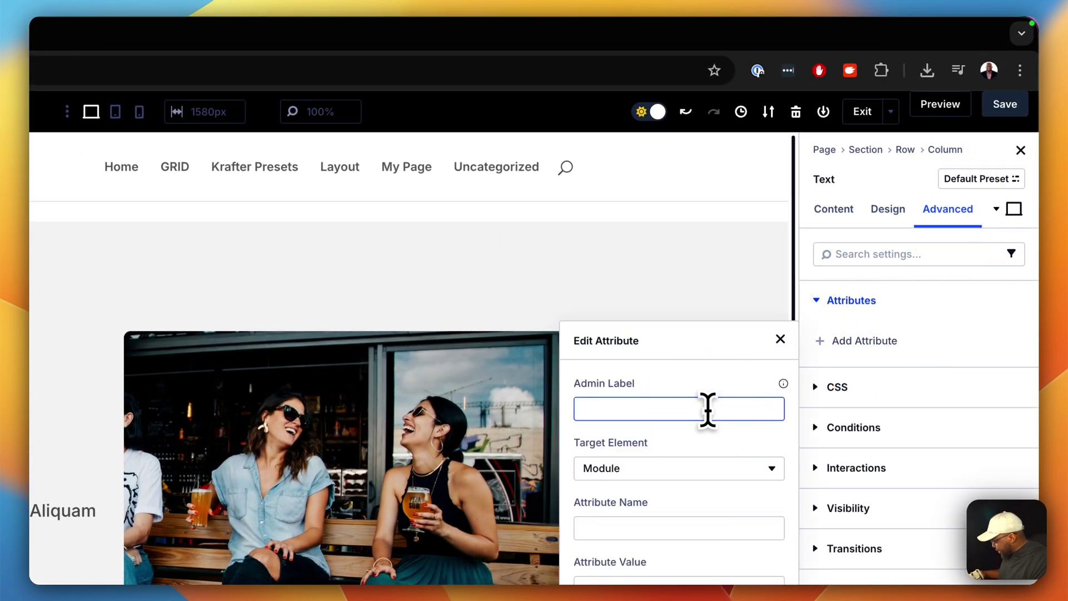
pyautogui.write('CSS C')
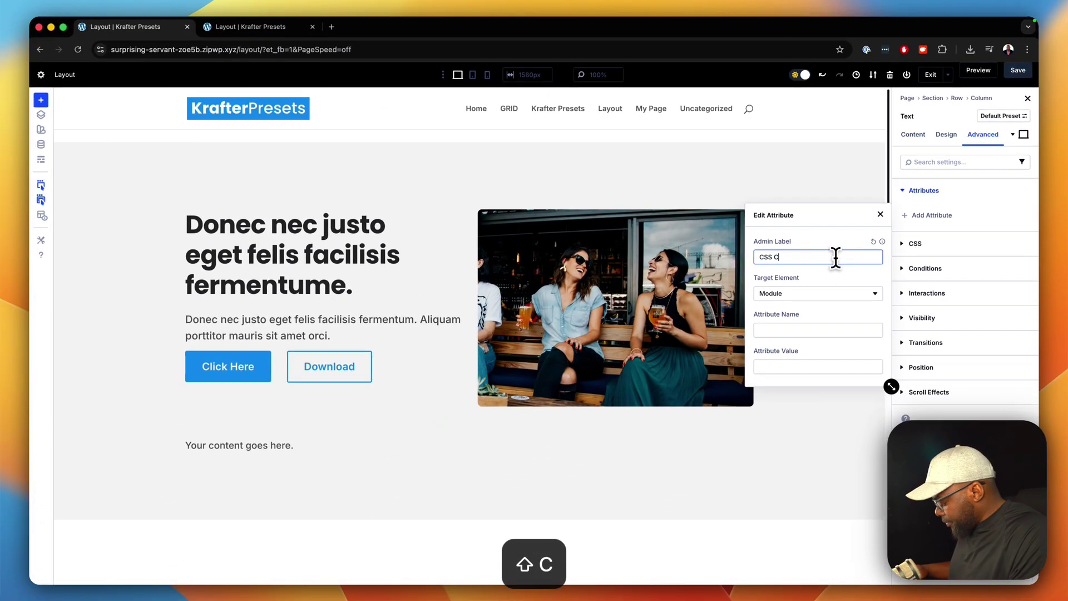
pyautogui.write('lass')
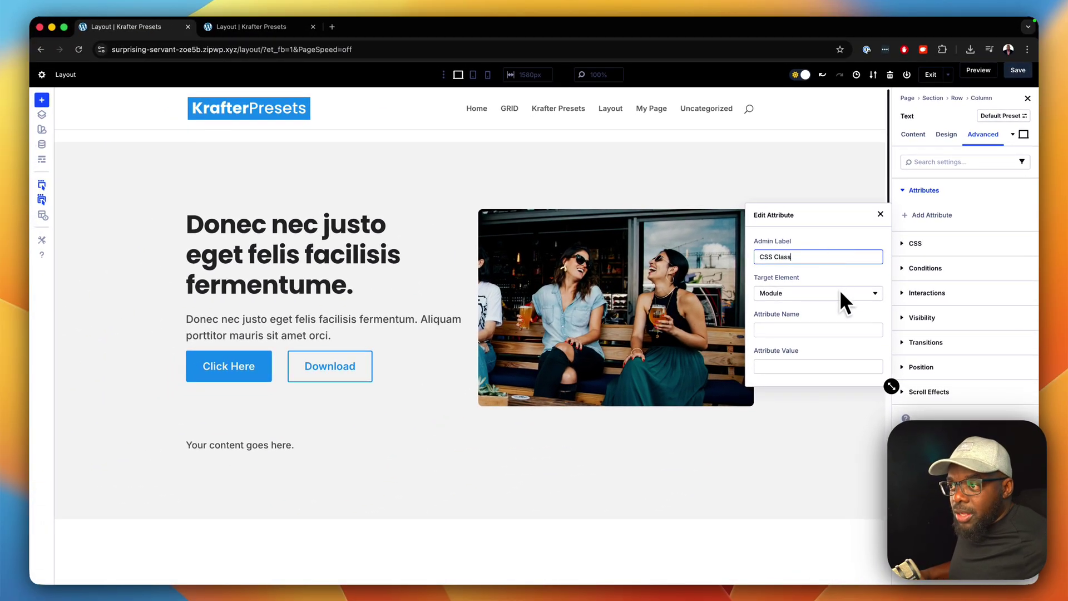
pyautogui.click(835, 330)
pyautogui.write('cla')
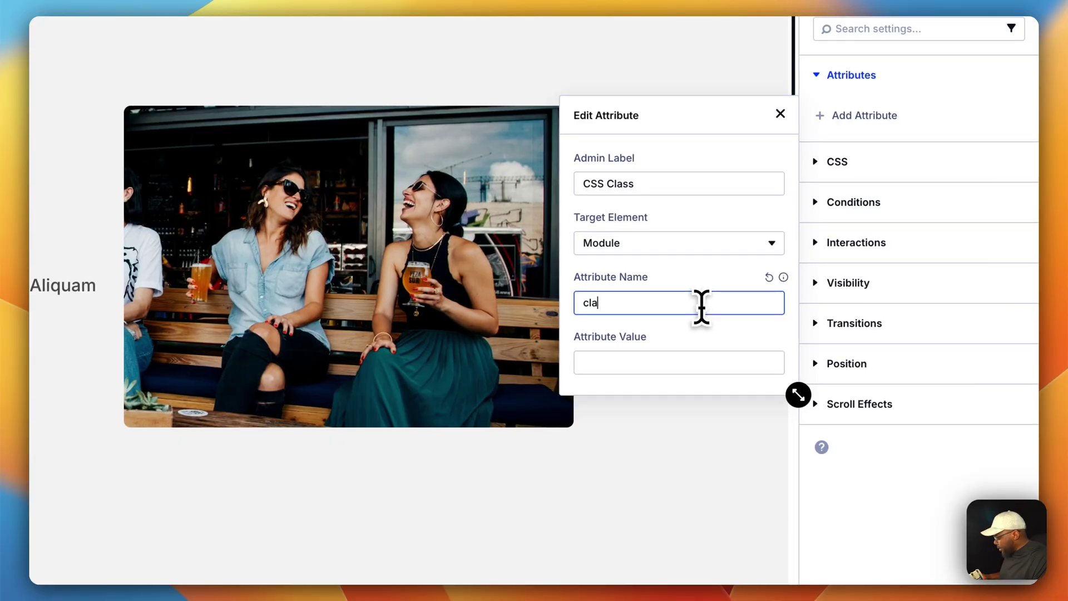
pyautogui.write('ss')
# - Set the attribute value to sk-heading-8xl font-700 from the class suggestions
pyautogui.click(700, 353)
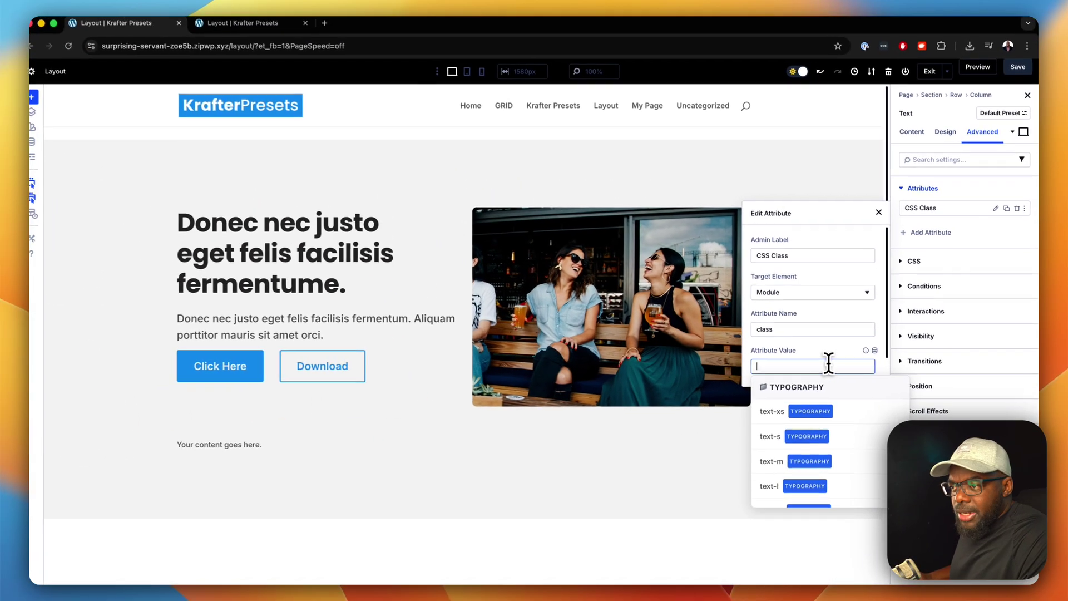
pyautogui.write('sk')
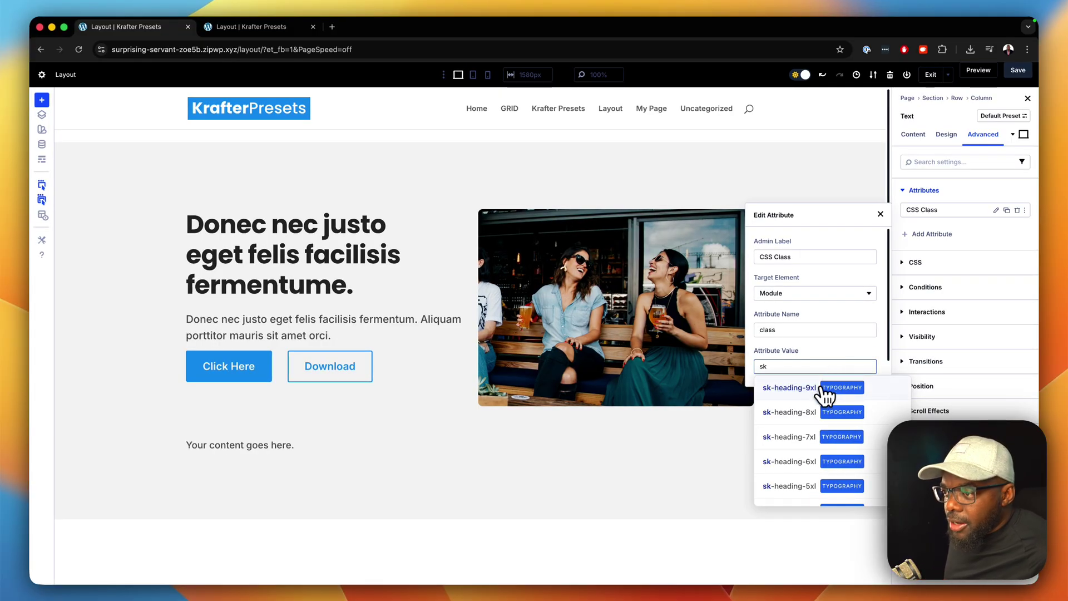
pyautogui.click(754, 390)
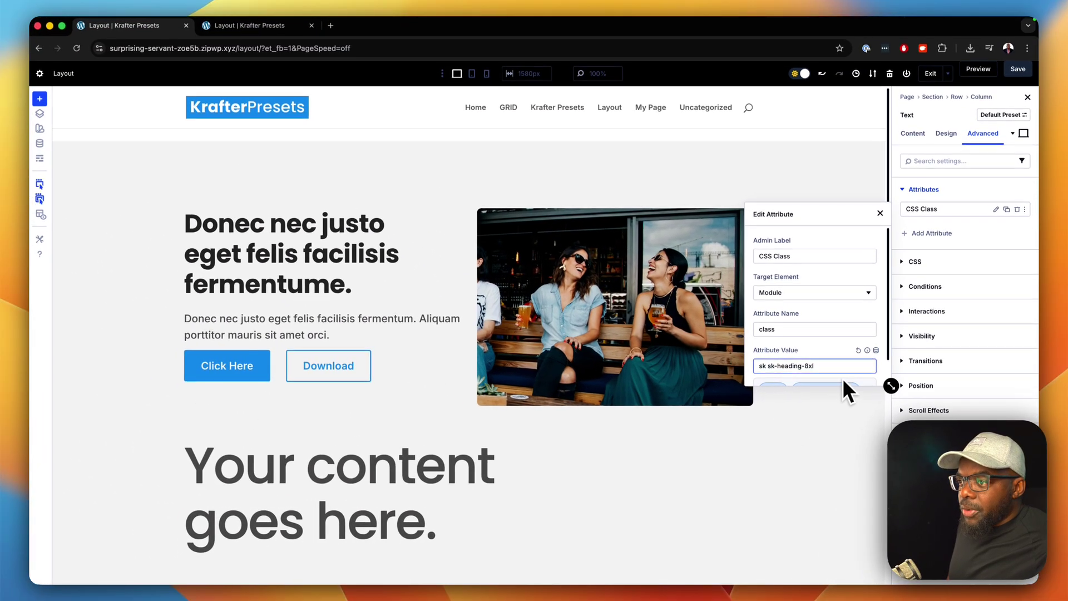
pyautogui.click(778, 372)
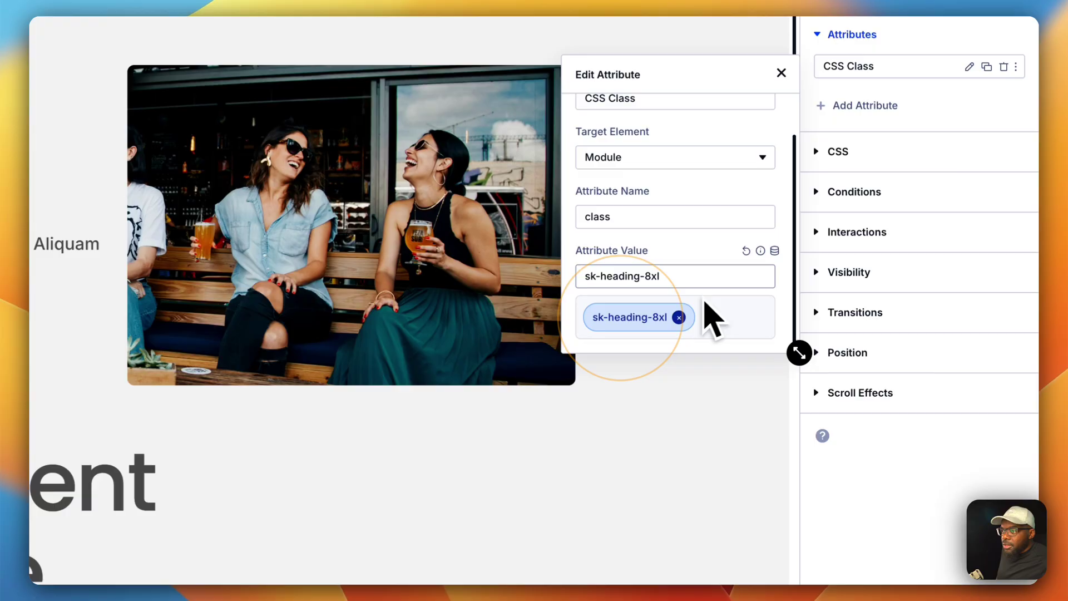
pyautogui.click(721, 278)
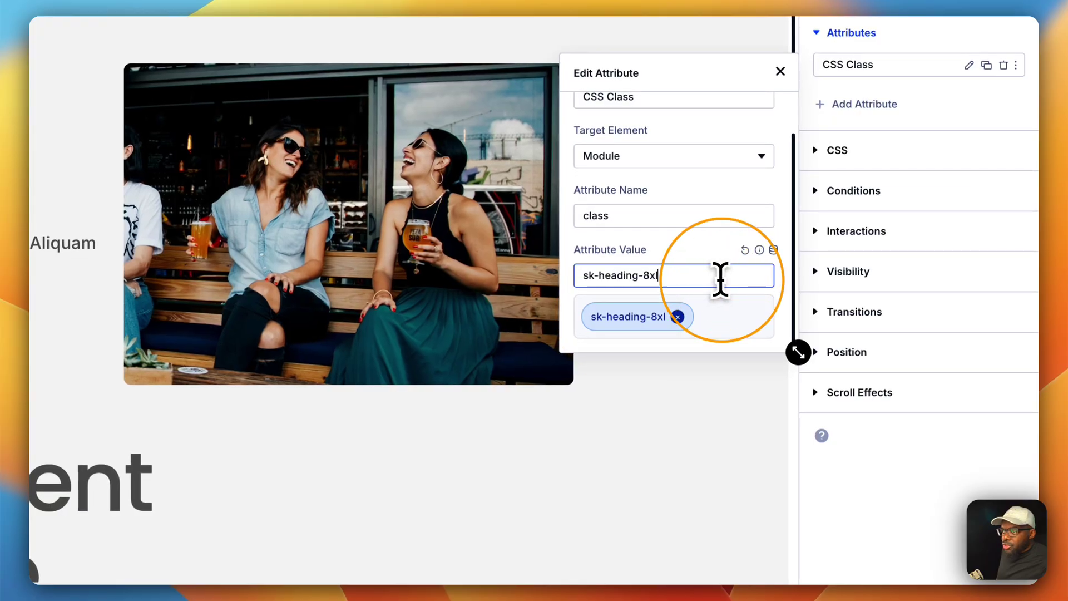
pyautogui.write('font')
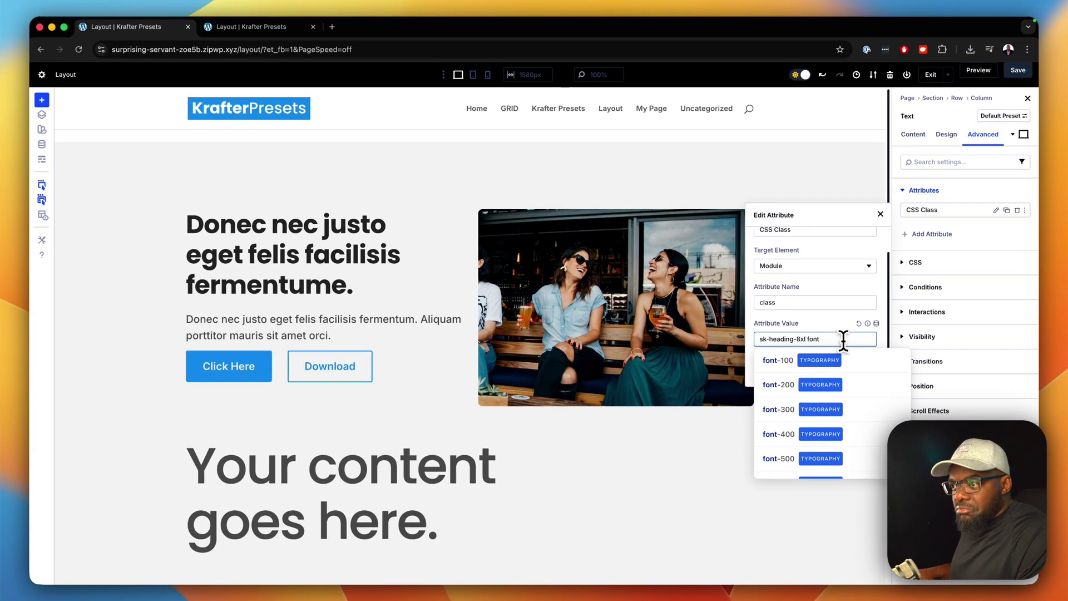
pyautogui.scroll(-3, 835, 426)
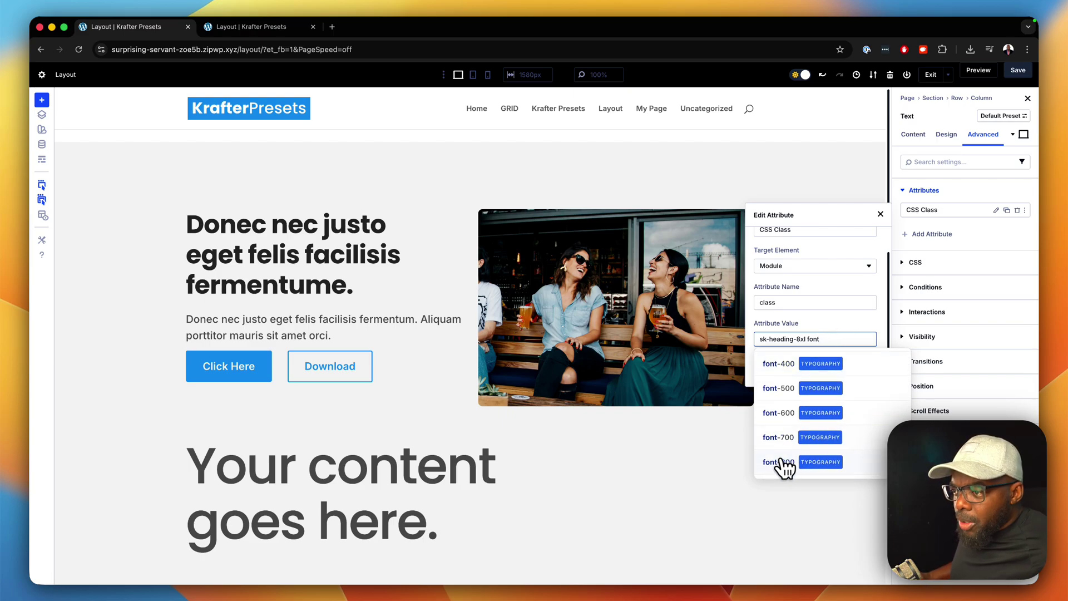
pyautogui.click(779, 437)
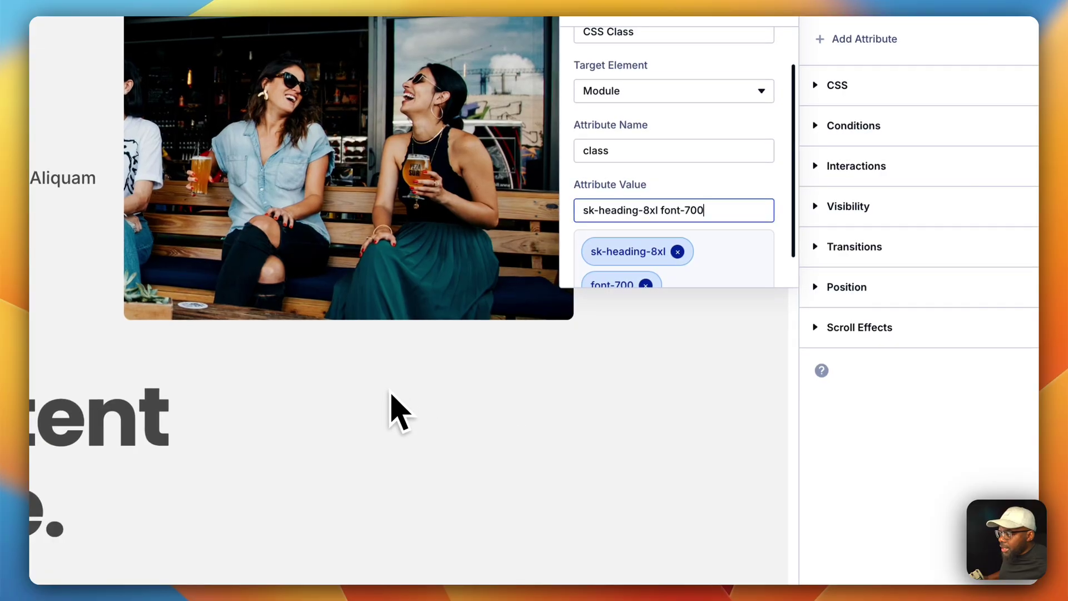
# - Append the text-acc-900 class to the heading module's classes so it turns dark navy
pyautogui.click(715, 206)
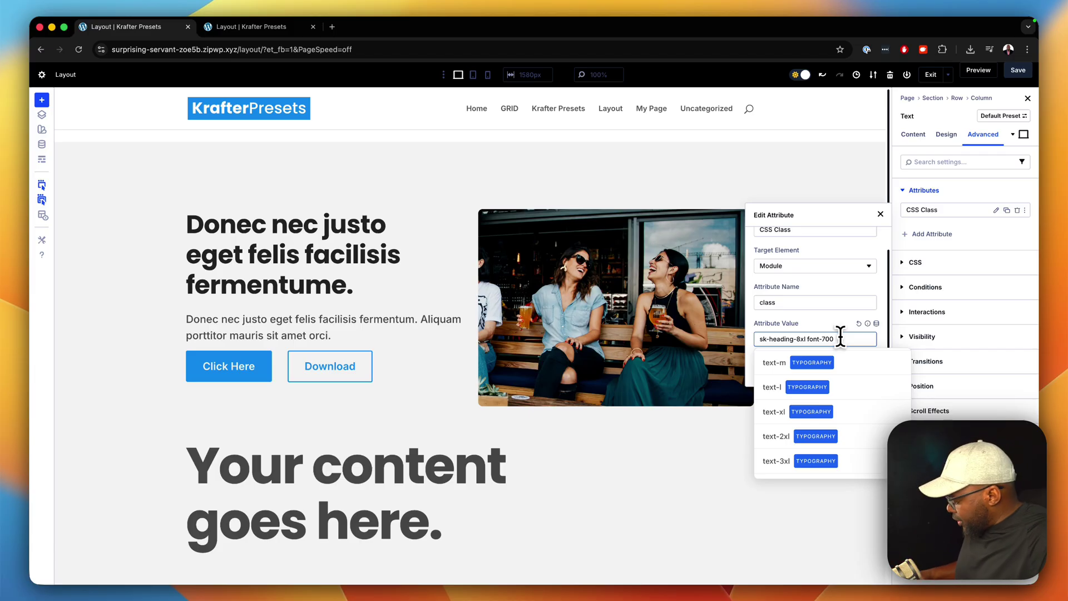
pyautogui.write('text-')
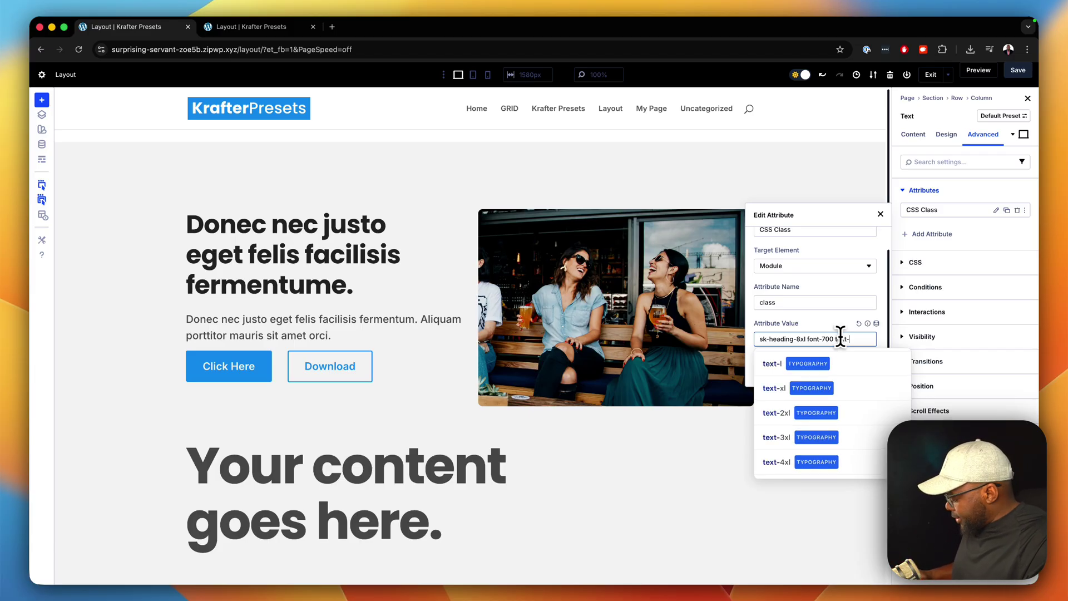
pyautogui.write('acc')
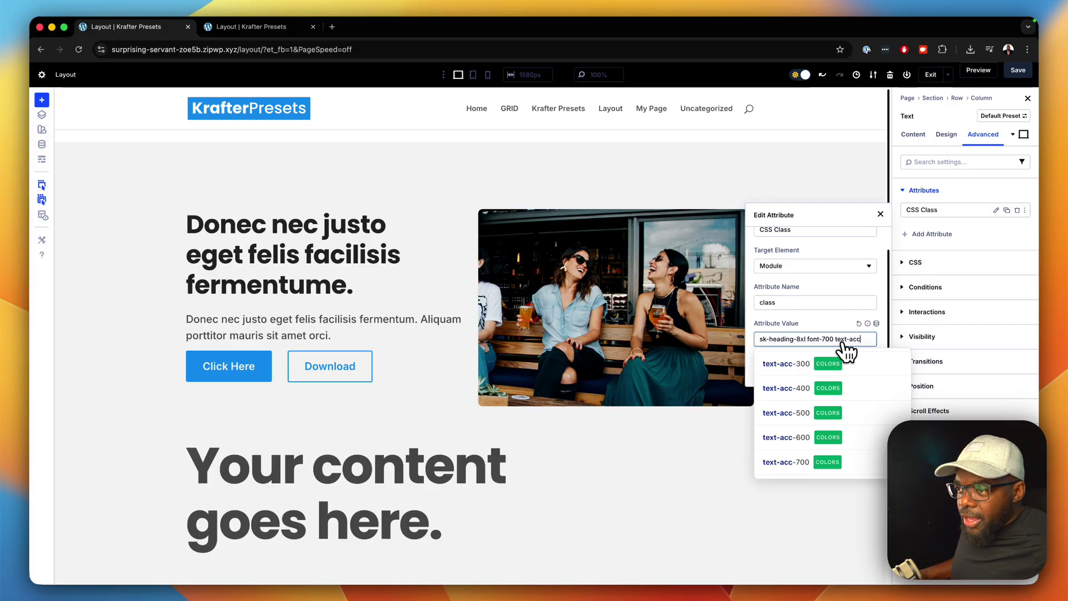
pyautogui.click(818, 413)
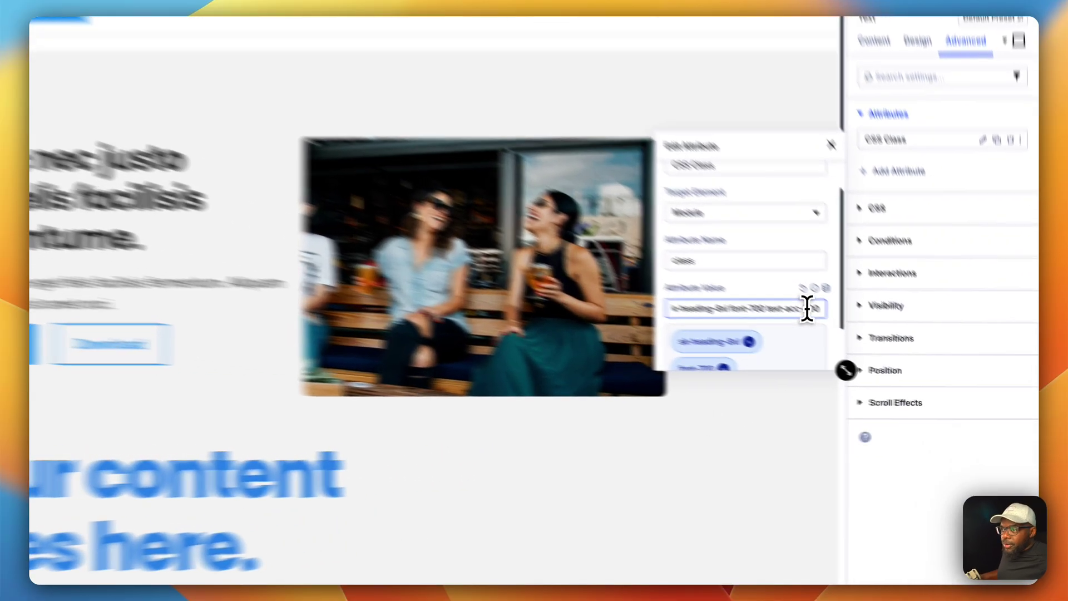
pyautogui.click(862, 339)
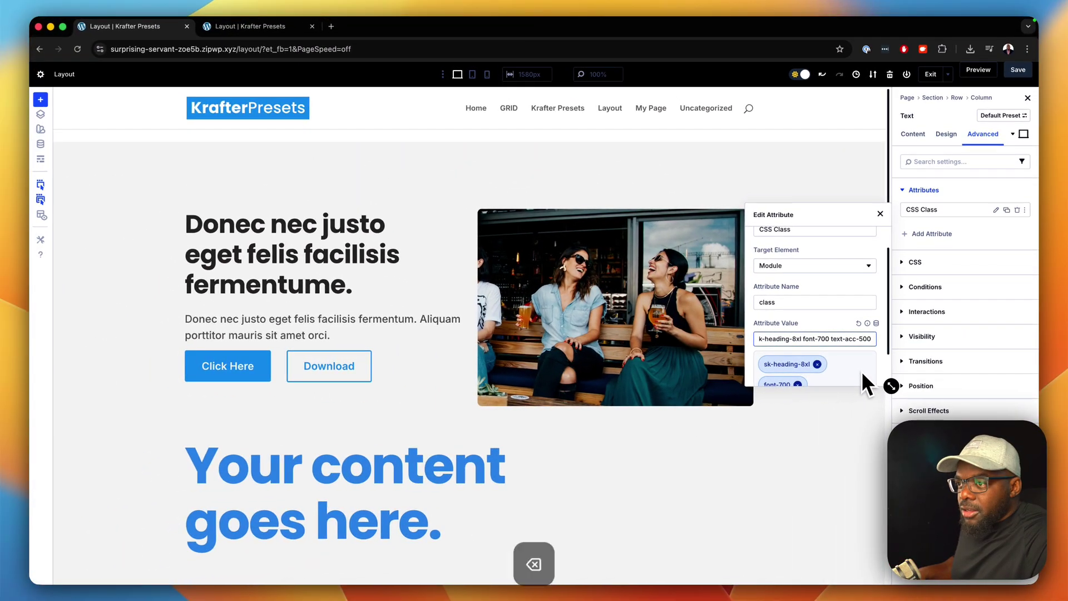
pyautogui.press('BackSpace')
pyautogui.write('9')
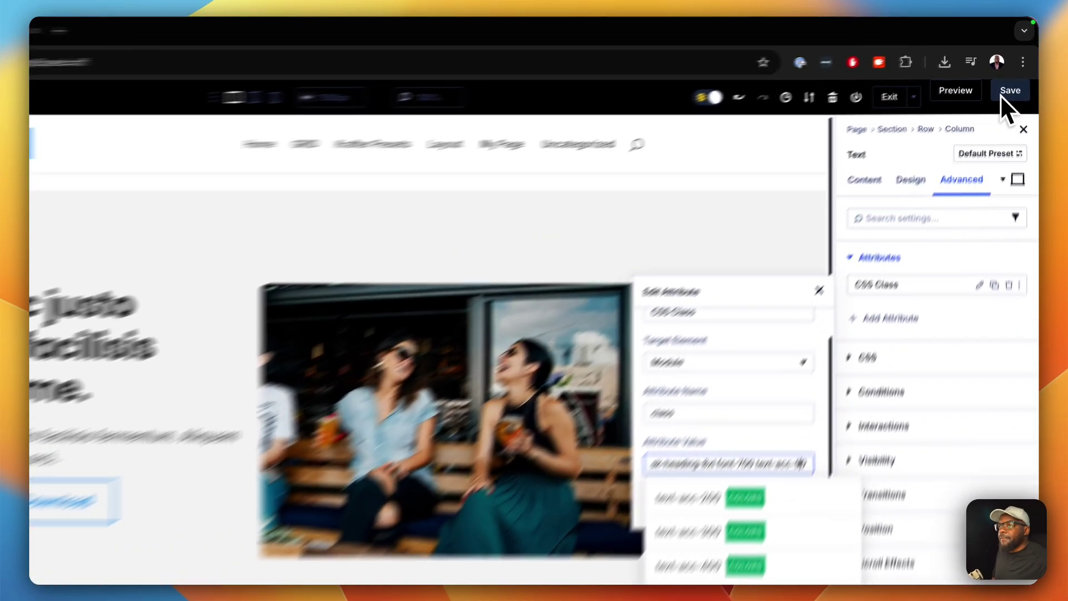
pyautogui.click(1016, 72)
# - Save the layout and reload the page preview to show the changes
pyautogui.click(1007, 105)
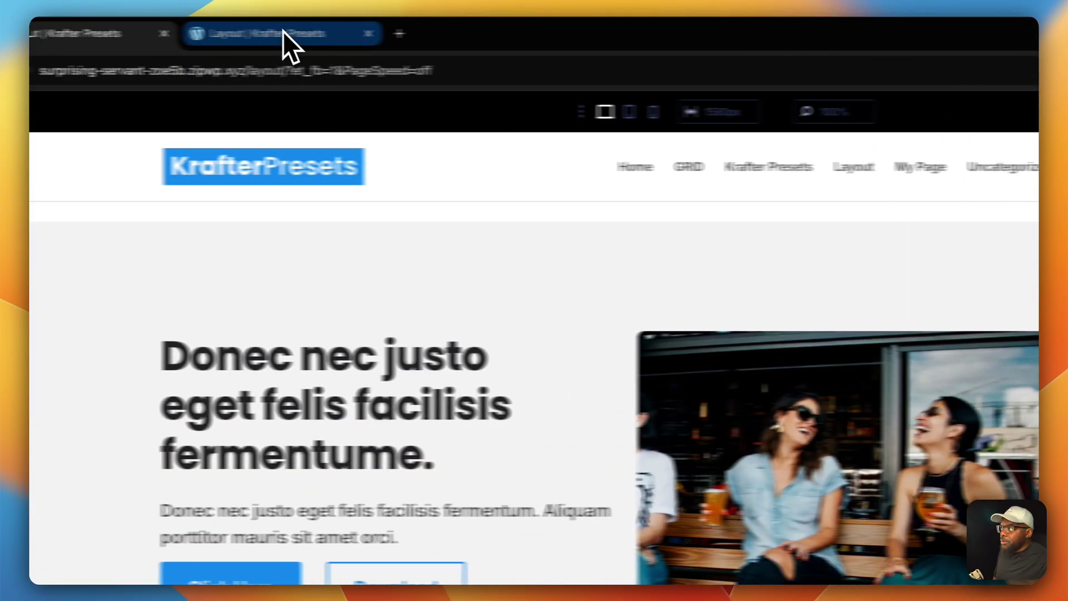
pyautogui.click(286, 40)
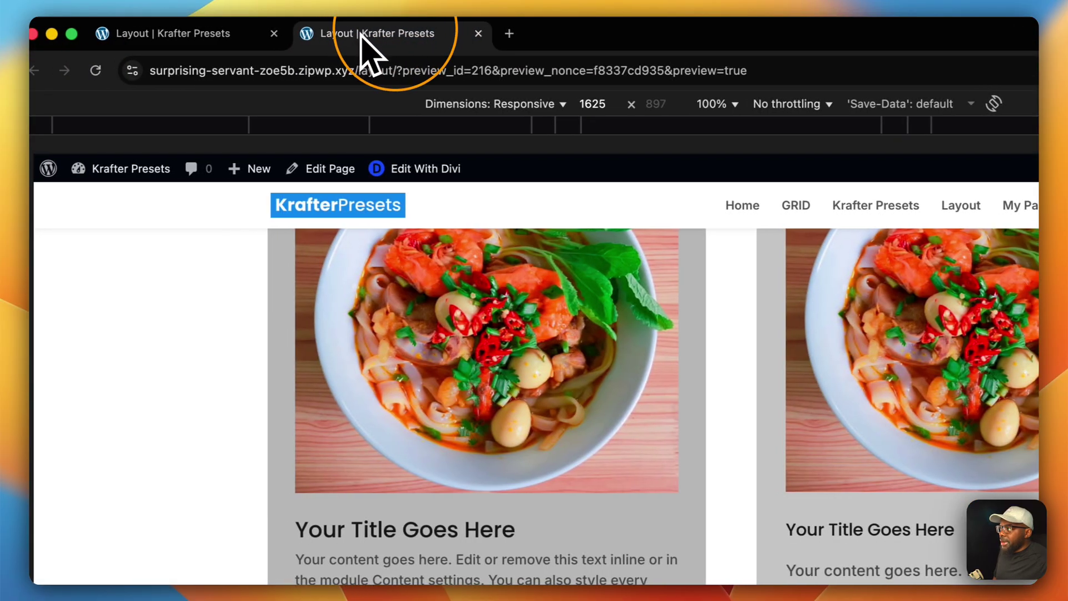
pyautogui.click(108, 70)
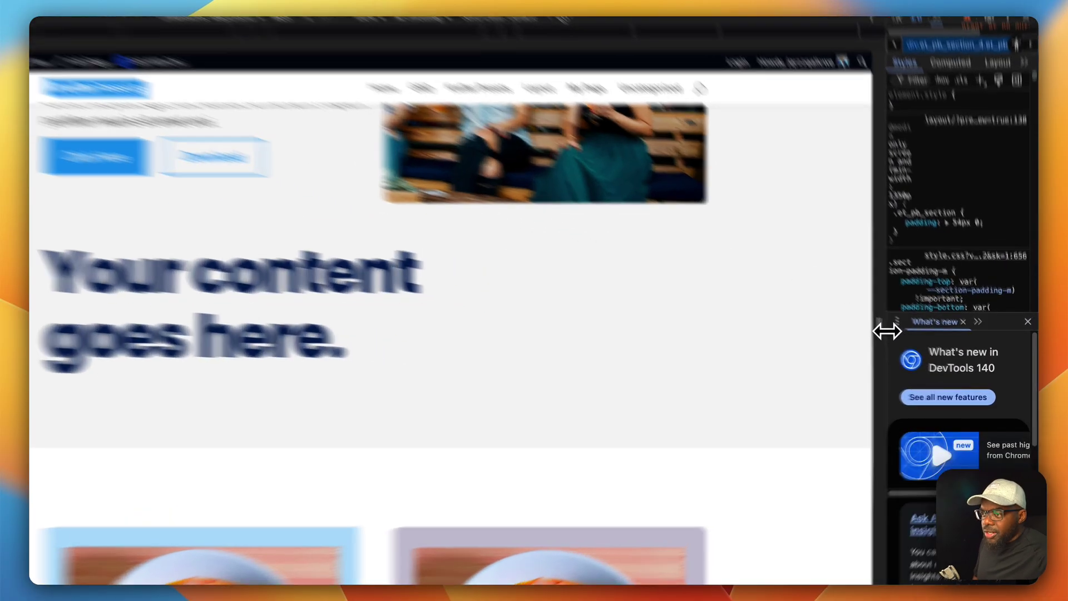
# - Check the dark-navy heading at mobile and about 1220 px widths, then return to the builder
pyautogui.moveTo(887, 332); pyautogui.dragTo(624, 324)
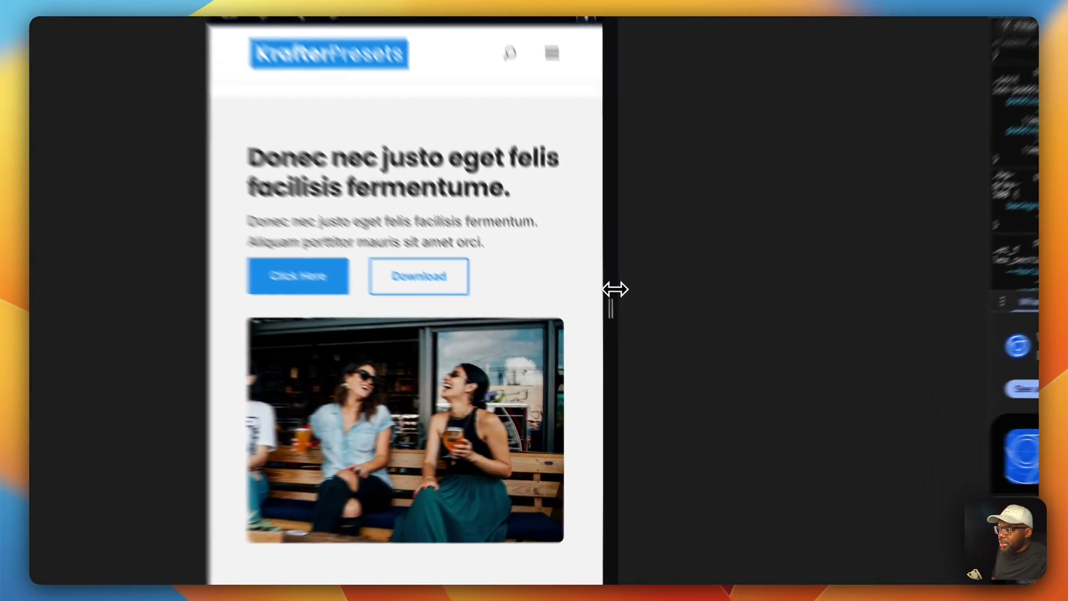
pyautogui.scroll(-5, 556, 334)
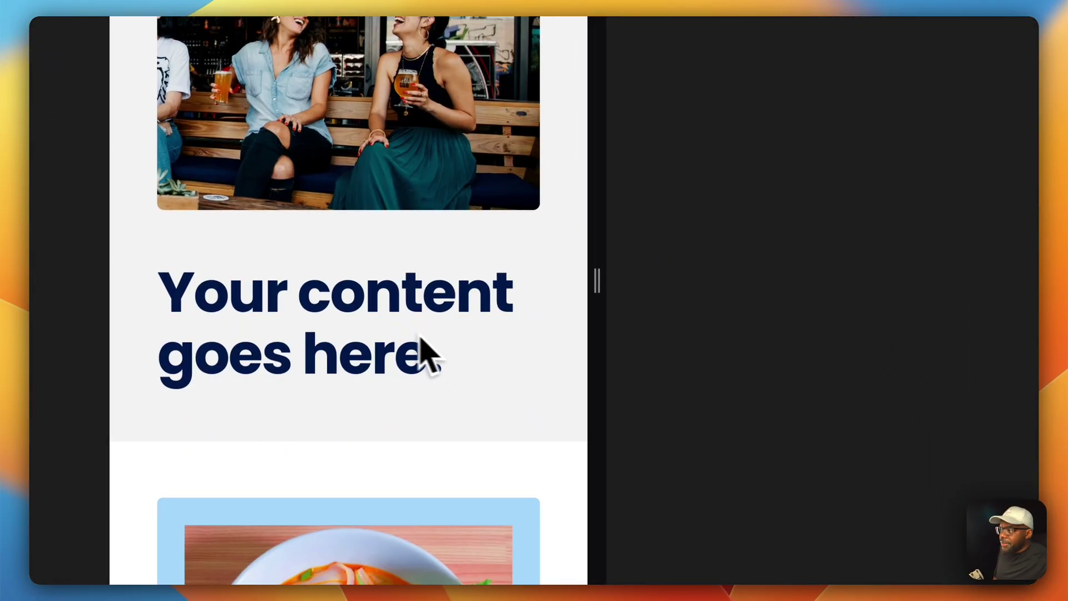
pyautogui.moveTo(596, 284); pyautogui.dragTo(899, 337)
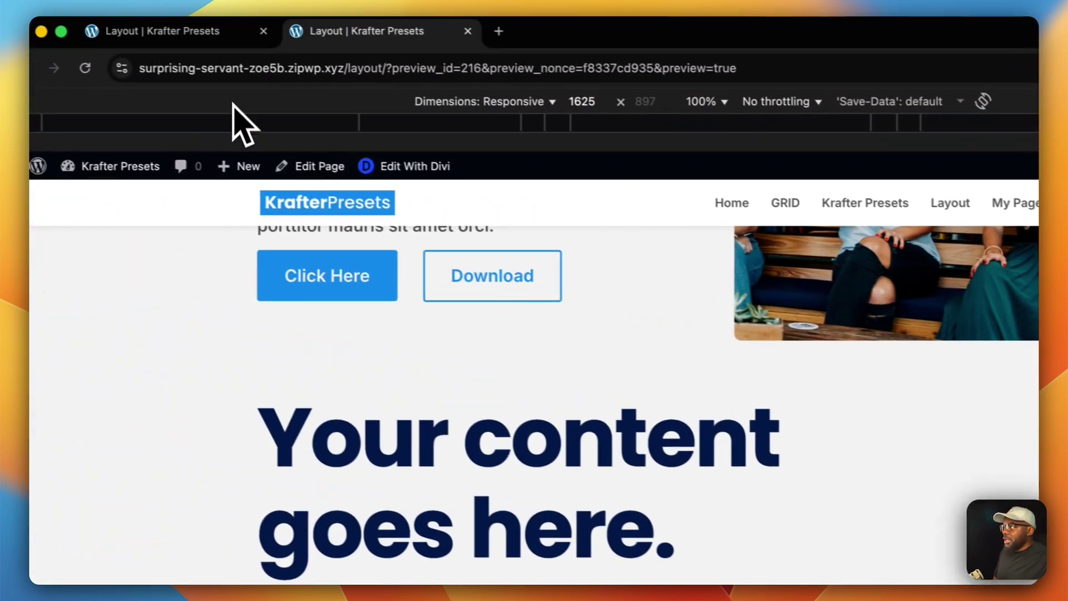
pyautogui.click(251, 35)
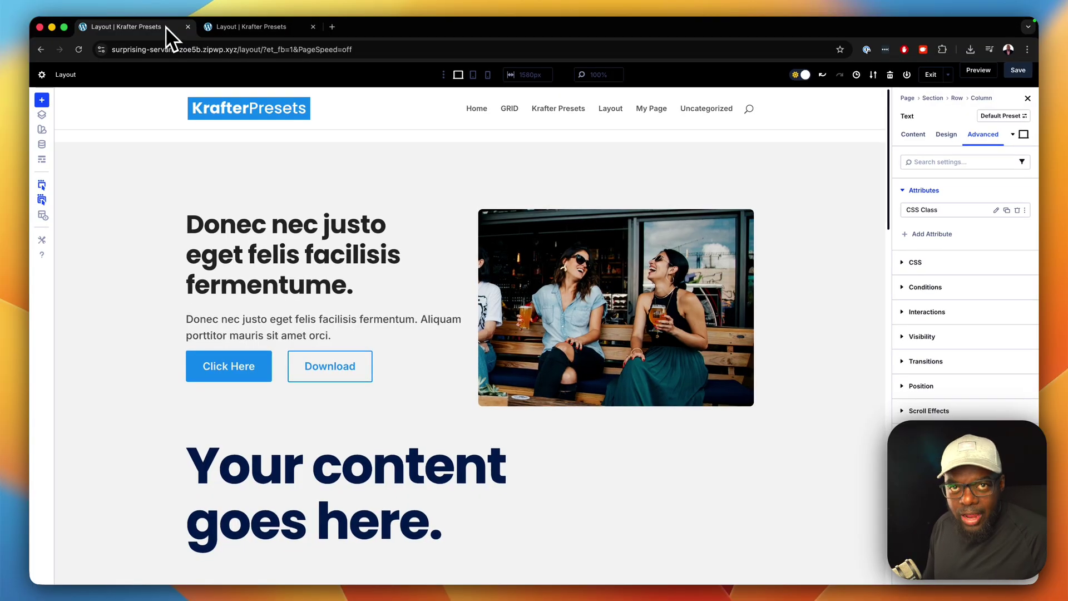
pyautogui.scroll(-2, 376, 386)
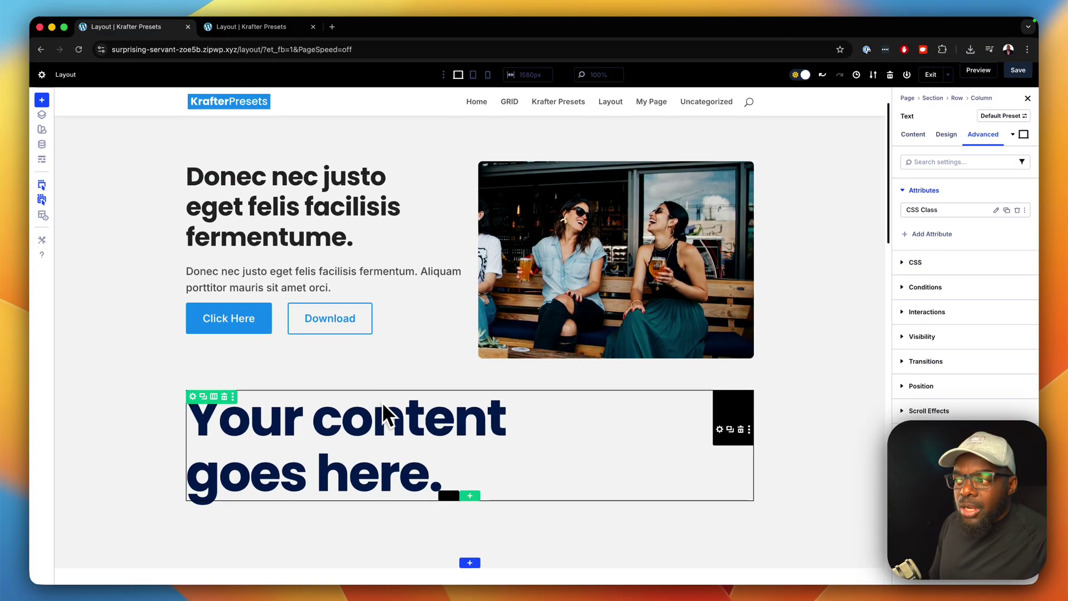
pyautogui.scroll(-5, 383, 403)
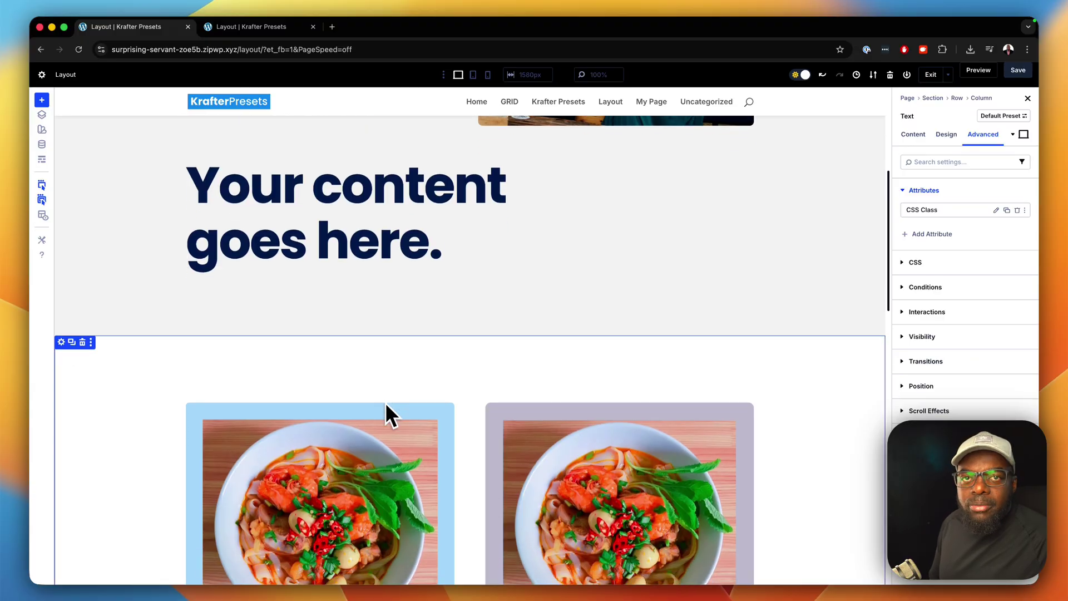
pyautogui.scroll(-10, 386, 402)
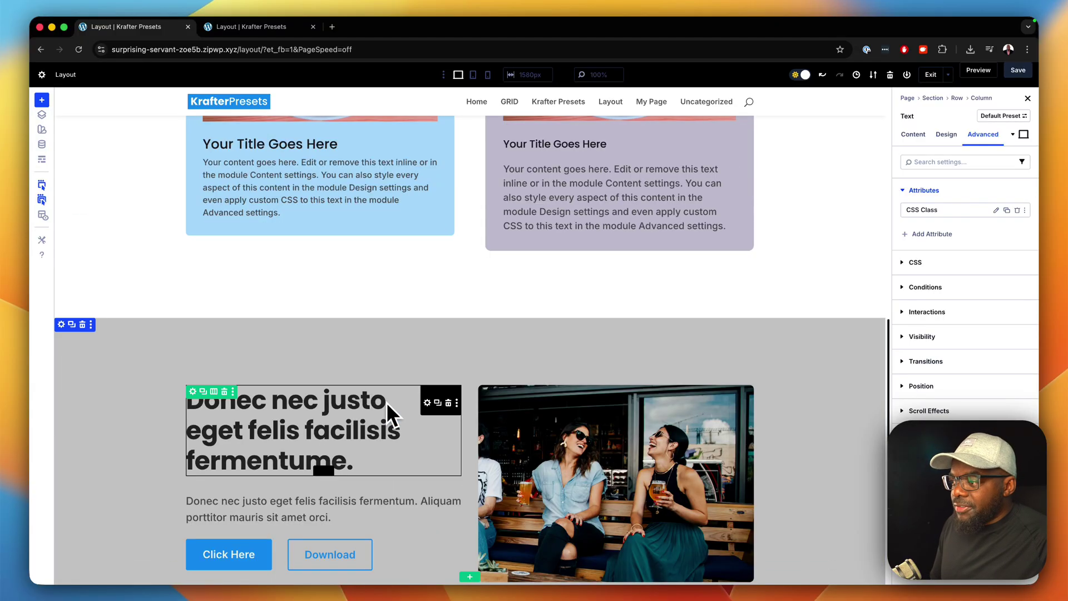
pyautogui.scroll(-8, 386, 401)
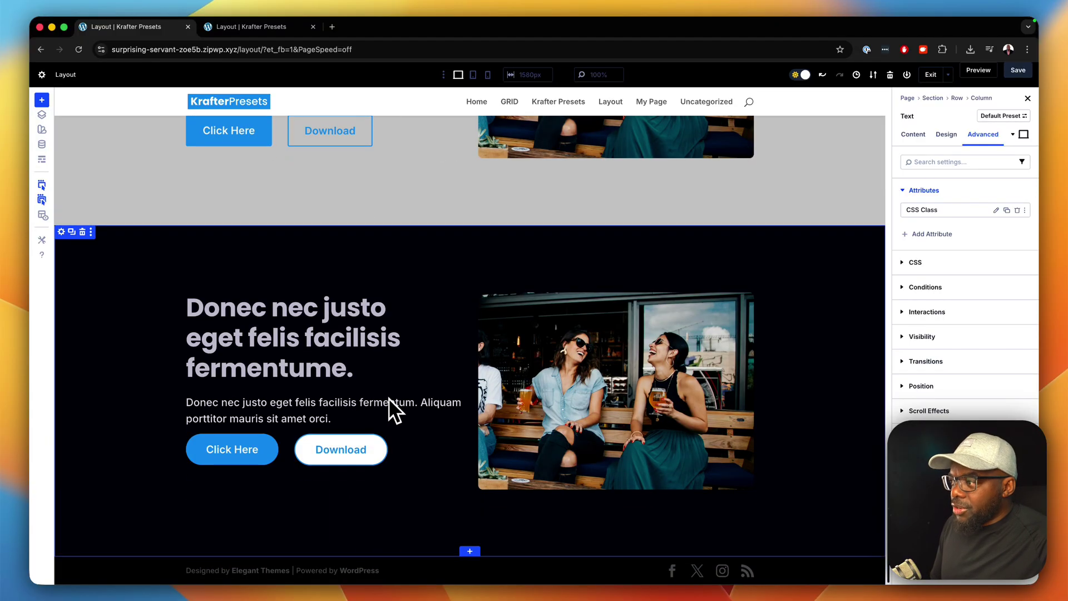